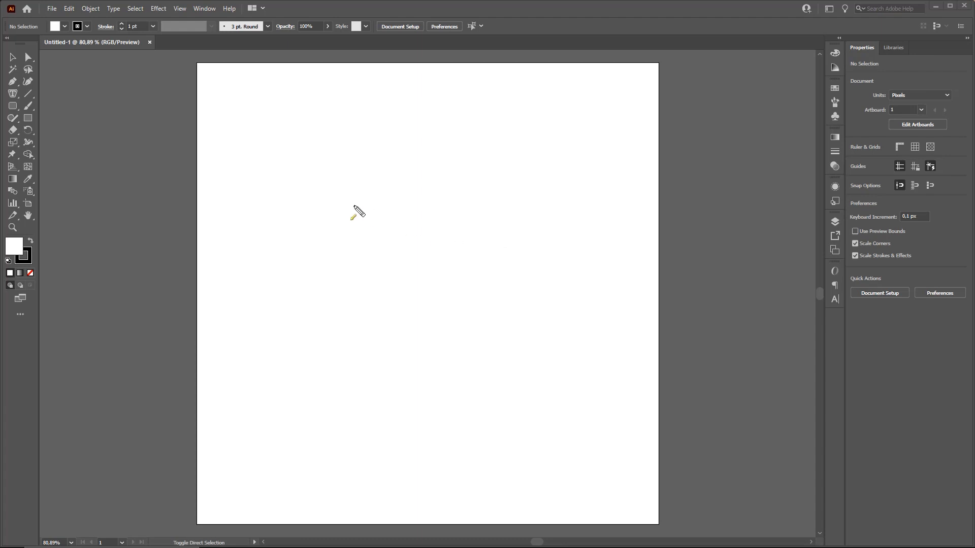
{"action": "left_click_drag", "start_coordinate": [117, 329], "coordinate": [184, 228]}
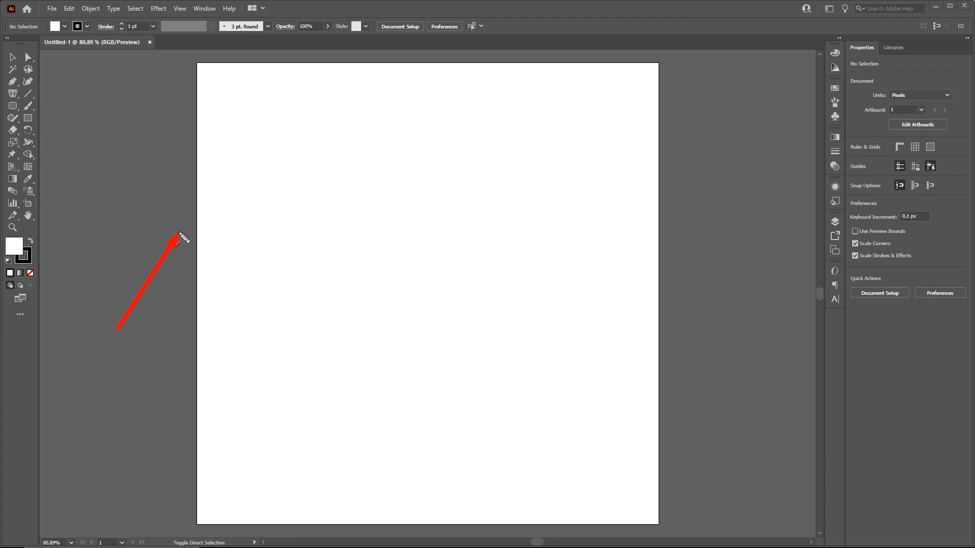
{"action": "mouse_move", "coordinate": [184, 238]}
{"action": "left_mouse_down"}
{"action": "mouse_move", "coordinate": [189, 245]}
{"action": "mouse_move", "coordinate": [175, 244]}
{"action": "left_mouse_up"}
{"action": "left_click_drag", "start_coordinate": [184, 230], "coordinate": [187, 227]}
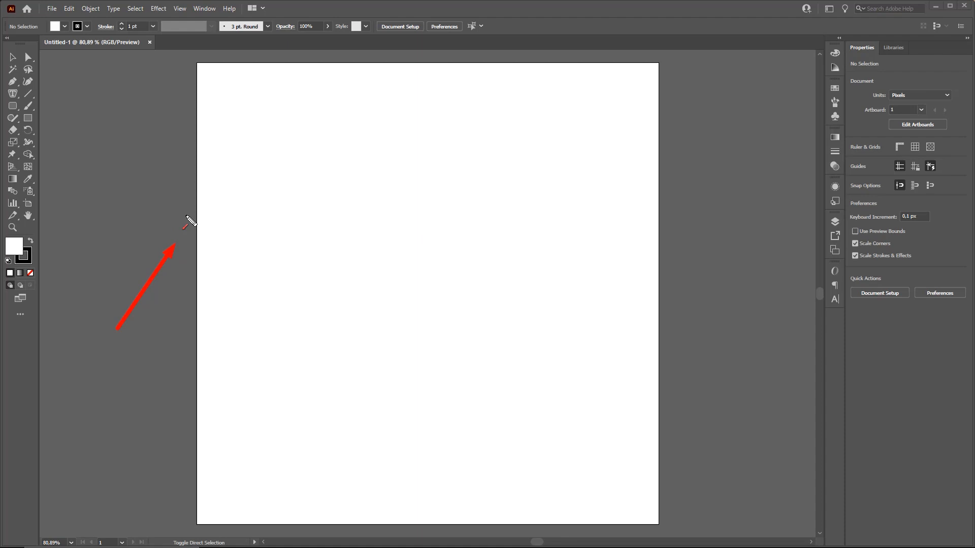
Choose the Essentials Classic workspace
{"action": "mouse_move", "coordinate": [707, 184]}
{"action": "left_mouse_down"}
{"action": "mouse_move", "coordinate": [836, 37]}
{"action": "mouse_move", "coordinate": [831, 23]}
{"action": "left_mouse_up"}
{"action": "left_click", "coordinate": [829, 10]}
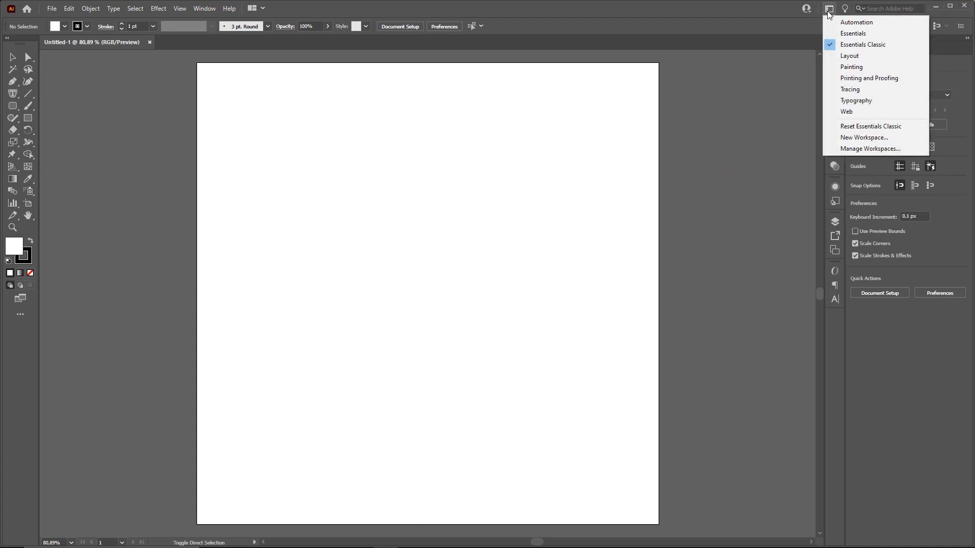
{"action": "left_click", "coordinate": [876, 46]}
{"action": "key", "text": "z"}
{"action": "left_click_drag", "start_coordinate": [490, 229], "coordinate": [452, 228]}
{"action": "key", "text": "ctrl+shift+d"}
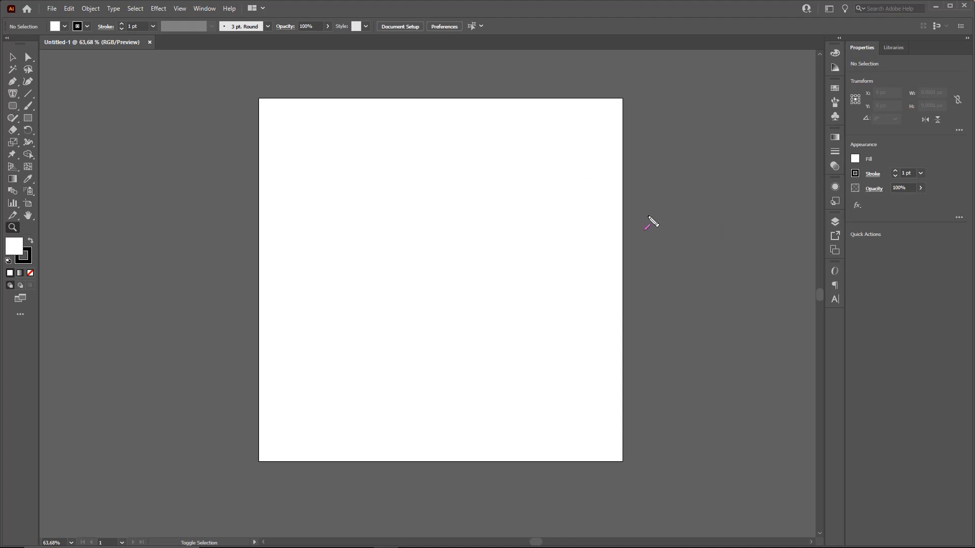
{"action": "mouse_move", "coordinate": [476, 359]}
{"action": "left_mouse_down"}
{"action": "mouse_move", "coordinate": [909, 34]}
{"action": "mouse_move", "coordinate": [906, 72]}
{"action": "mouse_move", "coordinate": [909, 54]}
{"action": "left_mouse_up"}
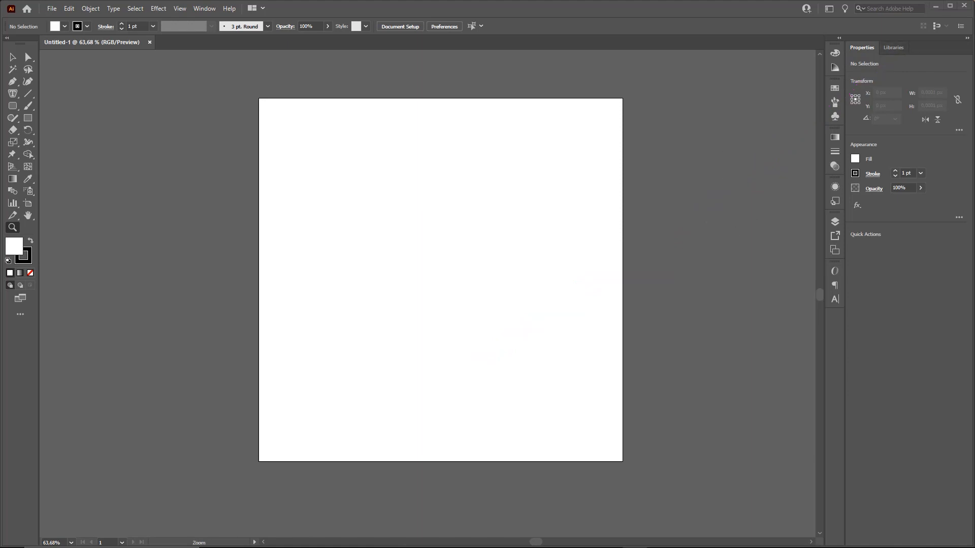
{"action": "scroll", "coordinate": [714, 246], "scroll_direction": "down", "scroll_amount": 1}
{"action": "scroll", "coordinate": [483, 266], "scroll_direction": "up", "scroll_amount": 1}
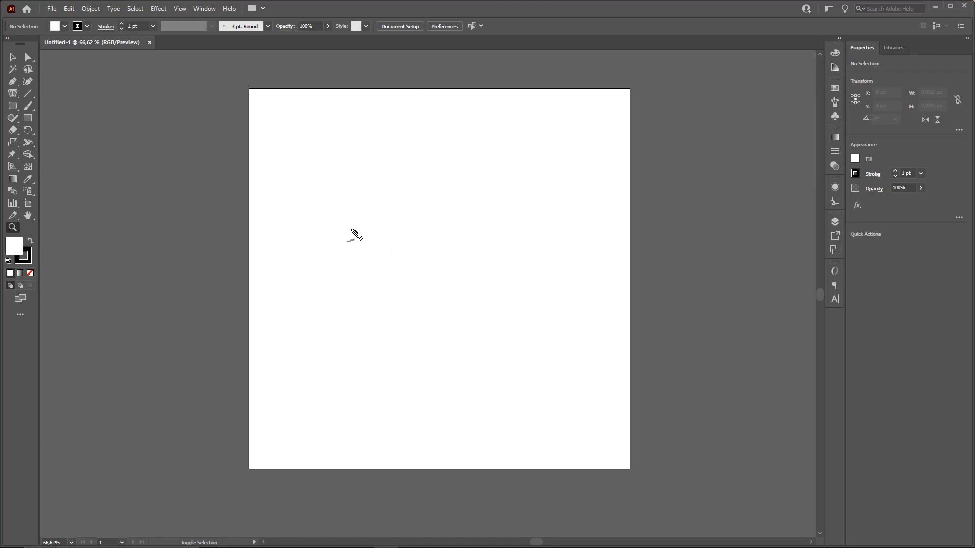
{"action": "mouse_move", "coordinate": [346, 229]}
{"action": "left_mouse_down"}
{"action": "mouse_move", "coordinate": [368, 205]}
{"action": "mouse_move", "coordinate": [398, 220]}
{"action": "mouse_move", "coordinate": [497, 213]}
{"action": "mouse_move", "coordinate": [469, 330]}
{"action": "mouse_move", "coordinate": [505, 210]}
{"action": "left_mouse_up"}
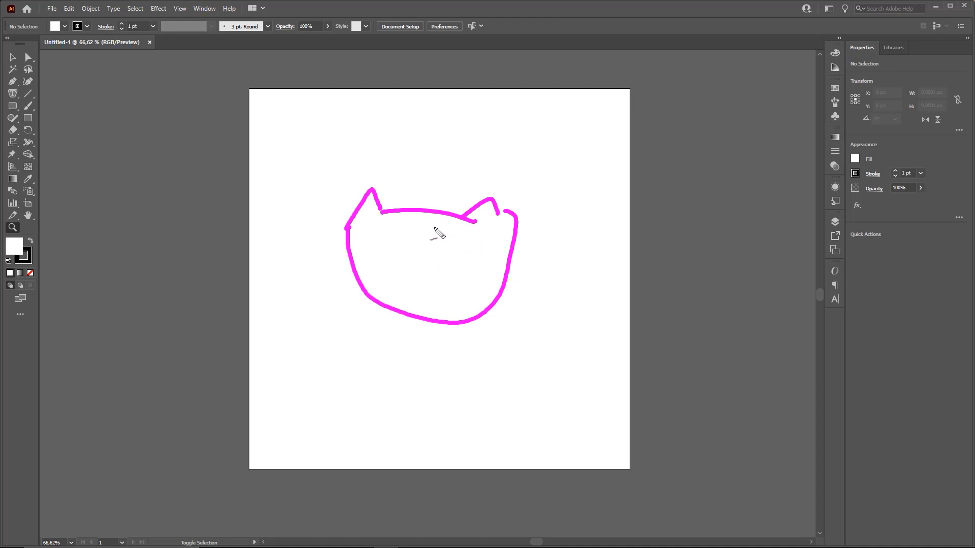
{"action": "mouse_move", "coordinate": [354, 212]}
{"action": "left_mouse_down"}
{"action": "mouse_move", "coordinate": [356, 253]}
{"action": "mouse_move", "coordinate": [358, 218]}
{"action": "mouse_move", "coordinate": [510, 217]}
{"action": "mouse_move", "coordinate": [504, 319]}
{"action": "left_mouse_up"}
{"action": "left_click_drag", "start_coordinate": [351, 330], "coordinate": [513, 320]}
{"action": "left_click_drag", "start_coordinate": [355, 214], "coordinate": [388, 216]}
{"action": "mouse_move", "coordinate": [512, 213]}
{"action": "left_mouse_down"}
{"action": "mouse_move", "coordinate": [496, 168]}
{"action": "mouse_move", "coordinate": [482, 208]}
{"action": "left_mouse_up"}
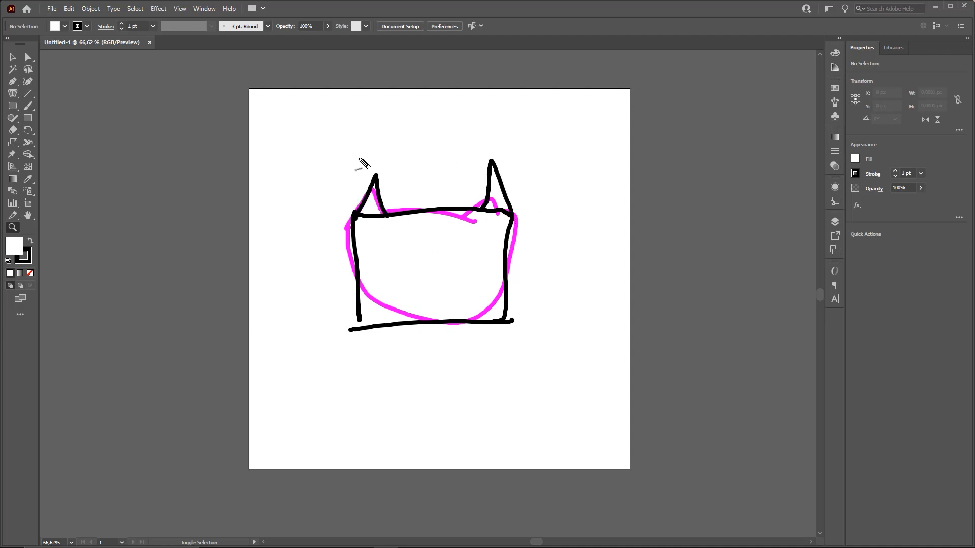
{"action": "key", "text": "Escape"}
{"action": "left_click", "coordinate": [319, 178]}
{"action": "key", "text": "ctrl+0"}
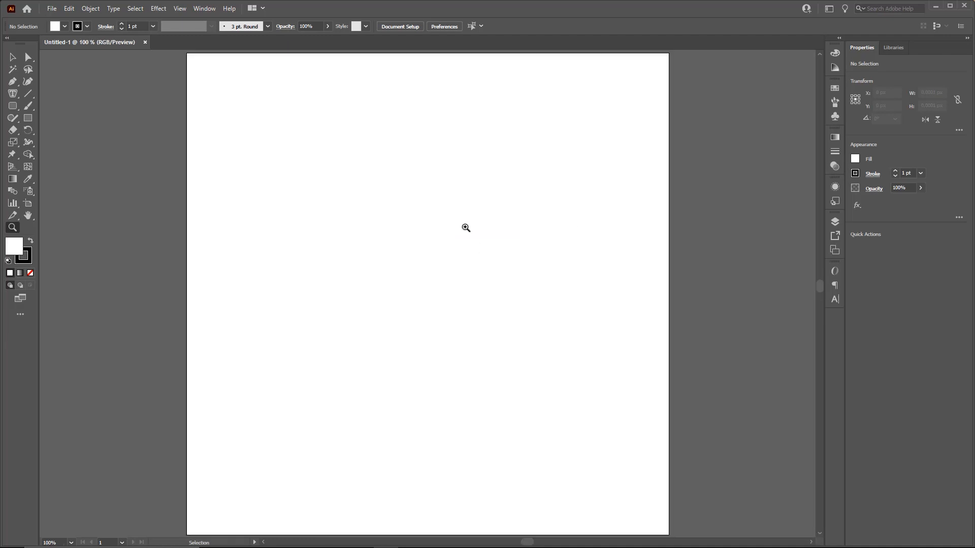
{"action": "key", "text": "ctrl+minus"}
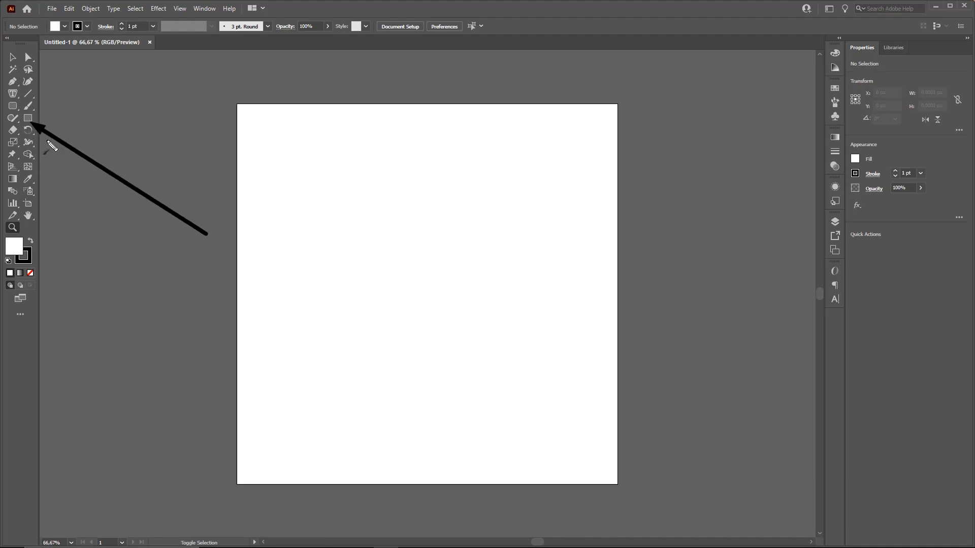
{"action": "left_click", "coordinate": [29, 119]}
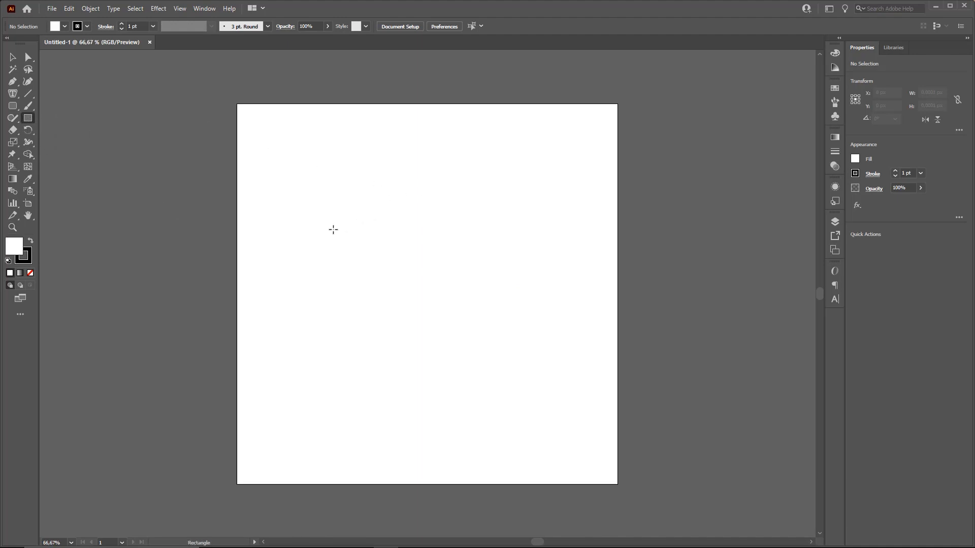
{"action": "mouse_move", "coordinate": [333, 214]}
{"action": "left_mouse_down"}
{"action": "mouse_move", "coordinate": [501, 334]}
{"action": "mouse_move", "coordinate": [496, 341]}
{"action": "mouse_move", "coordinate": [482, 318]}
{"action": "mouse_move", "coordinate": [511, 328]}
{"action": "mouse_move", "coordinate": [498, 321]}
{"action": "mouse_move", "coordinate": [499, 295]}
{"action": "mouse_move", "coordinate": [536, 368]}
{"action": "mouse_move", "coordinate": [517, 321]}
{"action": "mouse_move", "coordinate": [506, 336]}
{"action": "left_mouse_up"}
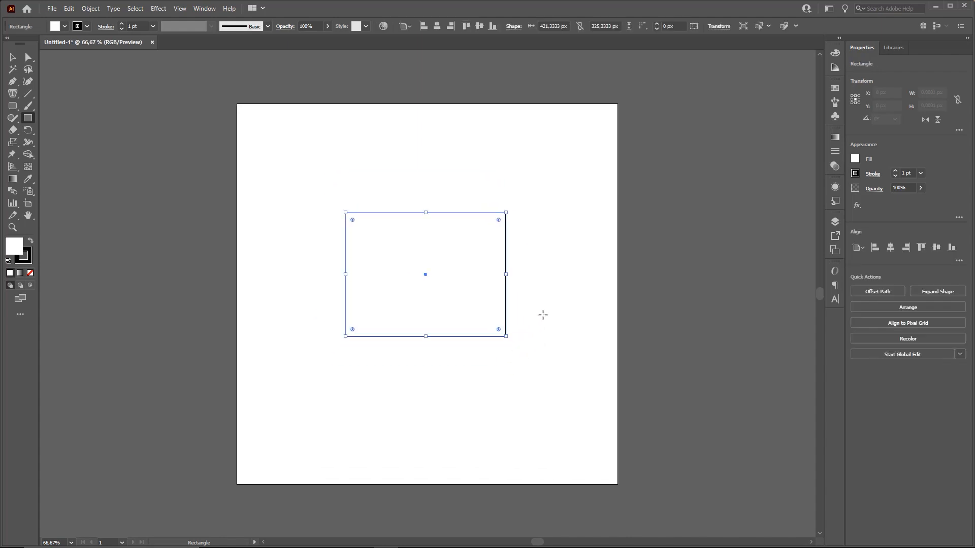
{"action": "key", "text": "z"}
{"action": "key", "text": "ctrl+z"}
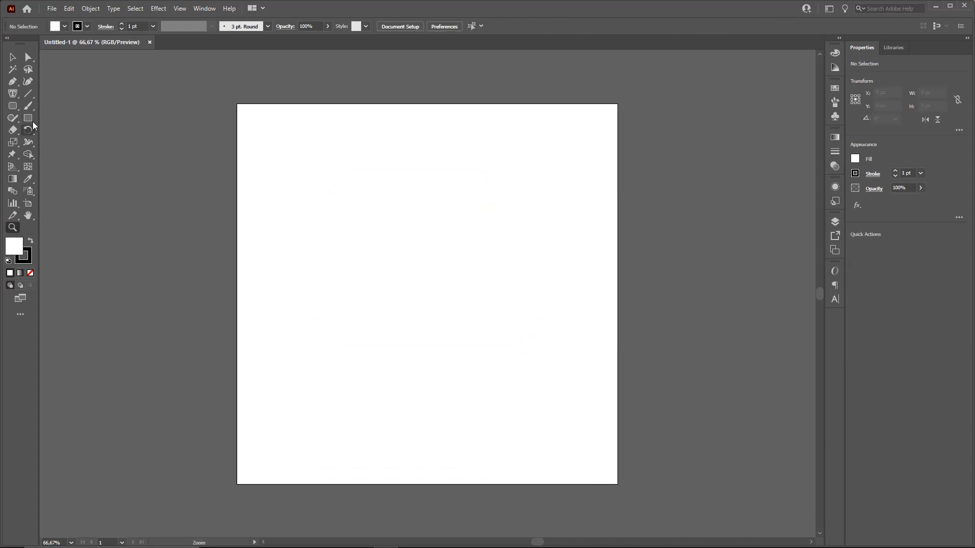
Draw a rectangle about 413 × 351 px near the middle of the artboard and leave it deselected
{"action": "left_click", "coordinate": [29, 119]}
{"action": "mouse_move", "coordinate": [346, 192]}
{"action": "left_mouse_down"}
{"action": "mouse_move", "coordinate": [509, 326]}
{"action": "mouse_move", "coordinate": [486, 266]}
{"action": "mouse_move", "coordinate": [470, 347]}
{"action": "mouse_move", "coordinate": [506, 350]}
{"action": "mouse_move", "coordinate": [414, 270]}
{"action": "mouse_move", "coordinate": [461, 300]}
{"action": "mouse_move", "coordinate": [504, 346]}
{"action": "left_mouse_up"}
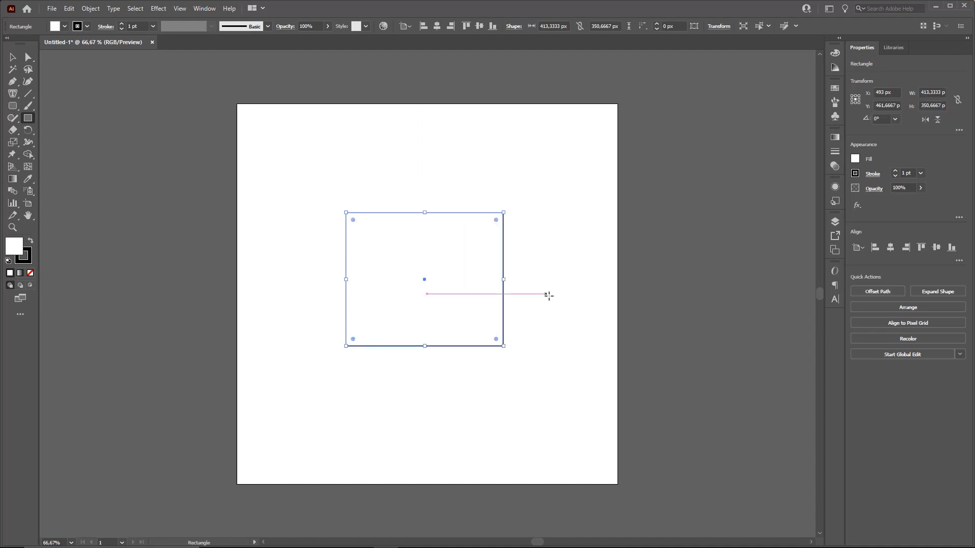
{"action": "key", "text": "v"}
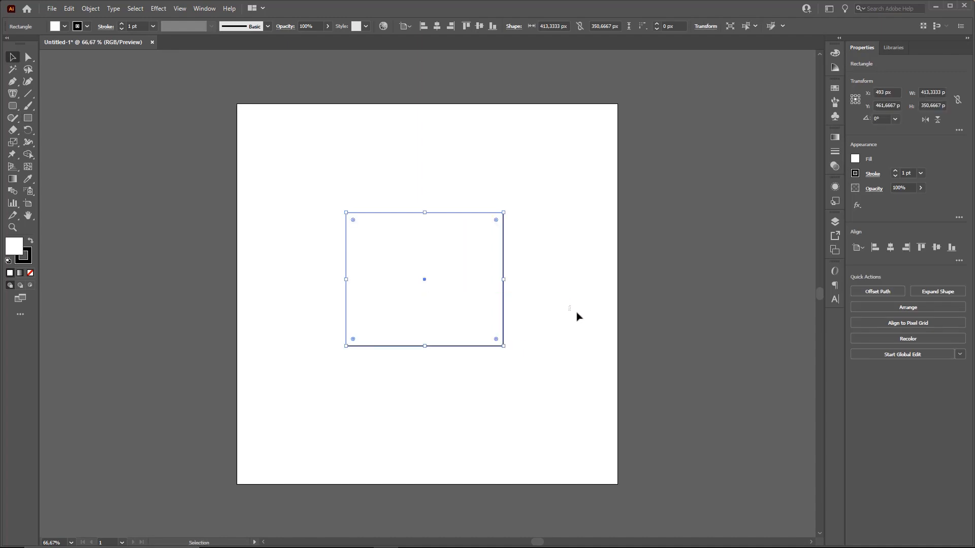
{"action": "left_click", "coordinate": [574, 313]}
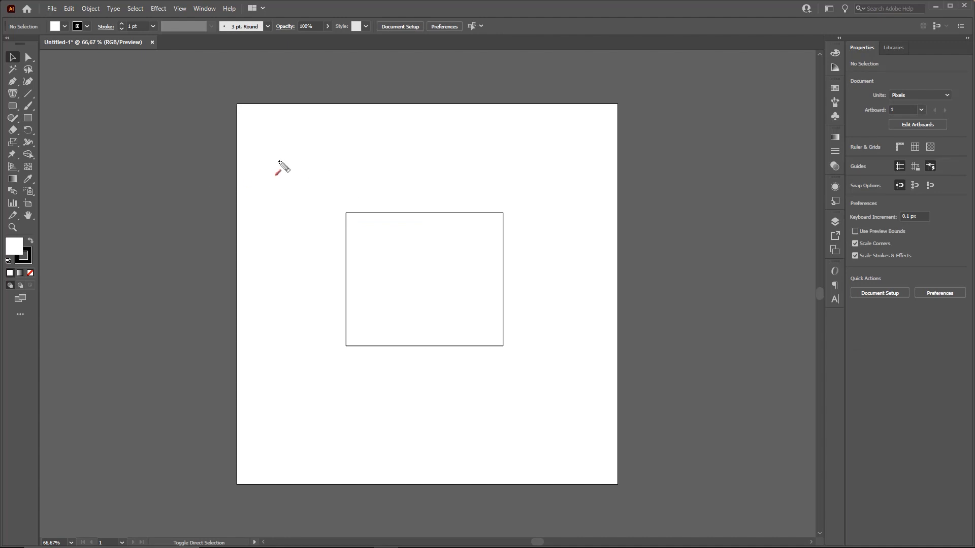
Draw a triangle about 108 × 94 px above the rectangle using the Polygon tool reduced to three sides
{"action": "mouse_move", "coordinate": [293, 169]}
{"action": "left_mouse_down"}
{"action": "mouse_move", "coordinate": [87, 145]}
{"action": "mouse_move", "coordinate": [41, 107]}
{"action": "mouse_move", "coordinate": [21, 107]}
{"action": "left_mouse_up"}
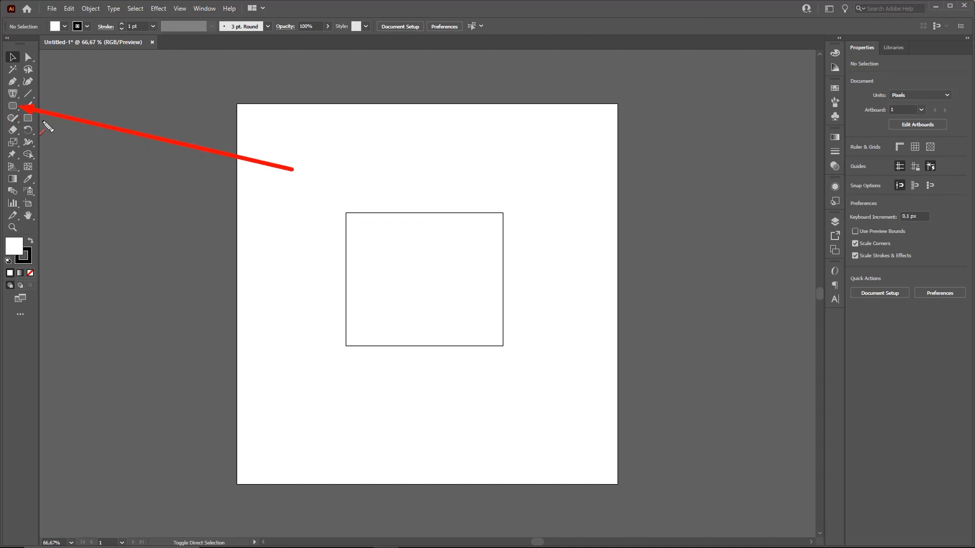
{"action": "left_click", "coordinate": [12, 106]}
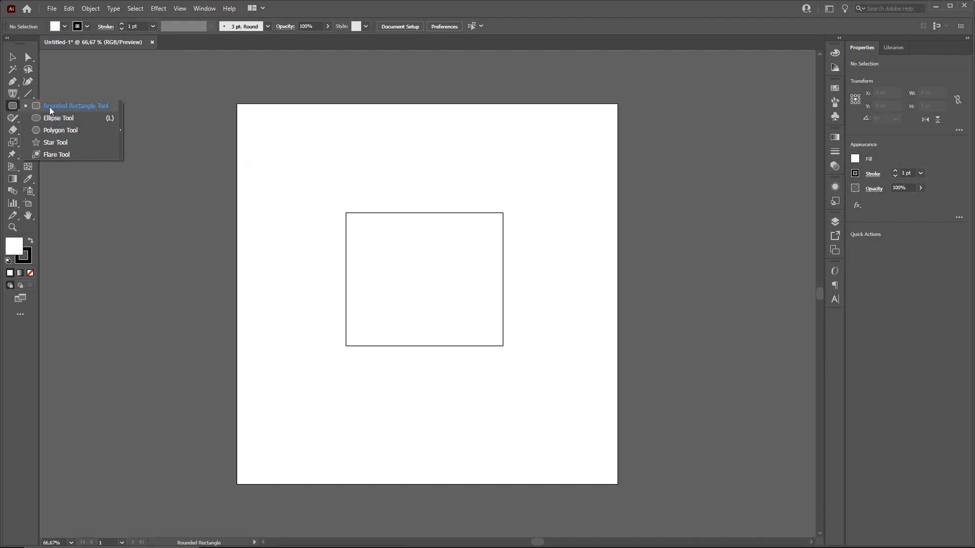
{"action": "left_click", "coordinate": [56, 132]}
{"action": "left_click_drag", "start_coordinate": [451, 174], "coordinate": [471, 186]}
{"action": "key", "text": "Up"}
{"action": "key", "text": "Up"}
{"action": "key", "text": "Up"}
{"action": "key", "text": "Up"}
{"action": "key", "text": "Down"}
{"action": "key", "text": "Down"}
{"action": "key", "text": "Down"}
{"action": "key", "text": "Down"}
{"action": "key", "text": "Down"}
{"action": "key", "text": "Down"}
{"action": "key", "text": "Down"}
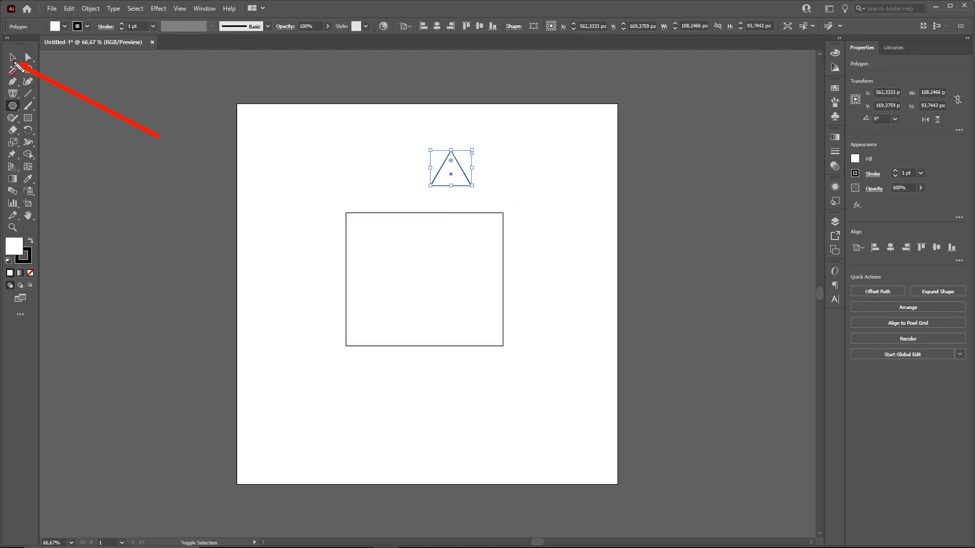
Move the triangle onto the rectangle's upper-left corner so its base rests on the top edge
{"action": "left_click", "coordinate": [14, 59]}
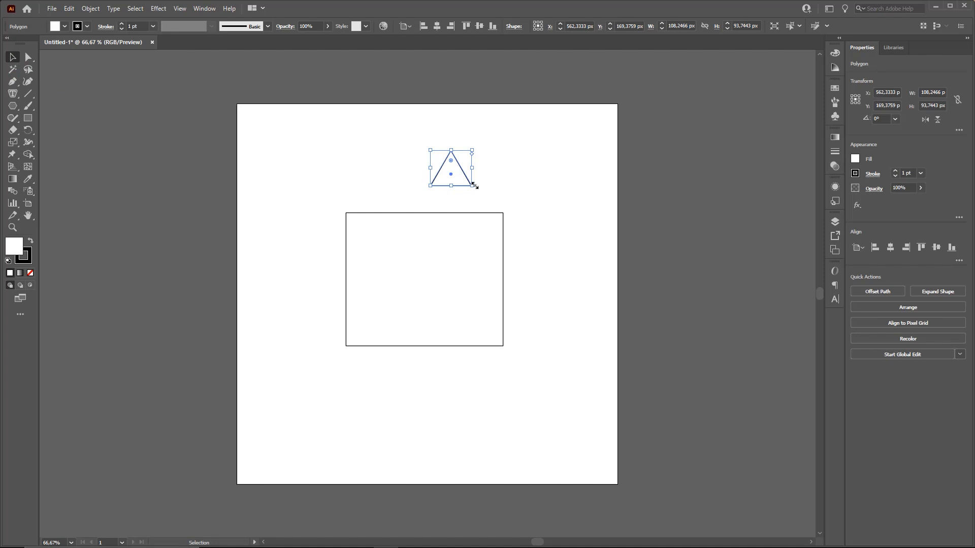
{"action": "left_click_drag", "start_coordinate": [440, 183], "coordinate": [472, 203]}
{"action": "key", "text": "ctrl+space"}
{"action": "left_click", "coordinate": [450, 177]}
{"action": "mouse_move", "coordinate": [360, 201]}
{"action": "left_mouse_down"}
{"action": "mouse_move", "coordinate": [355, 207]}
{"action": "mouse_move", "coordinate": [371, 207]}
{"action": "mouse_move", "coordinate": [352, 210]}
{"action": "left_mouse_up"}
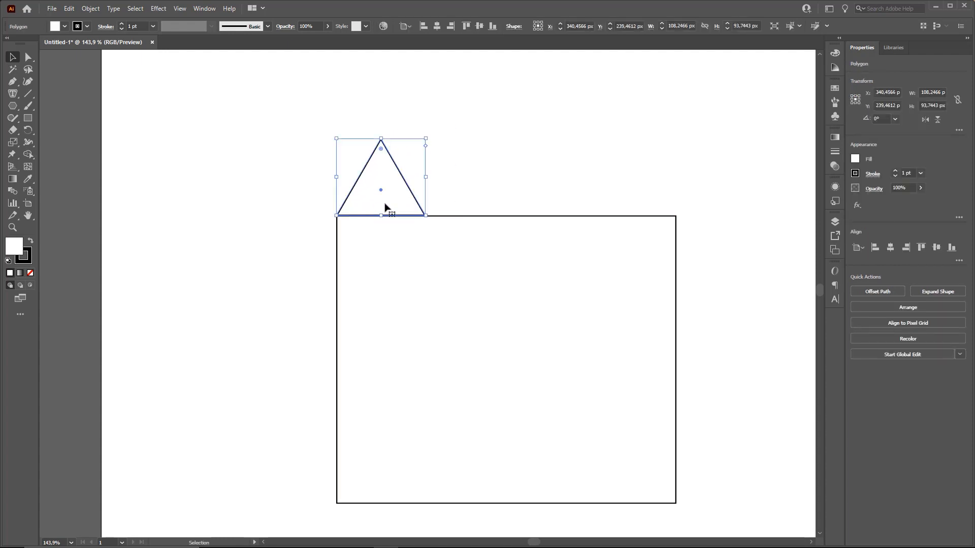
{"action": "left_click", "coordinate": [516, 169]}
{"action": "left_click_drag", "start_coordinate": [512, 170], "coordinate": [425, 177]}
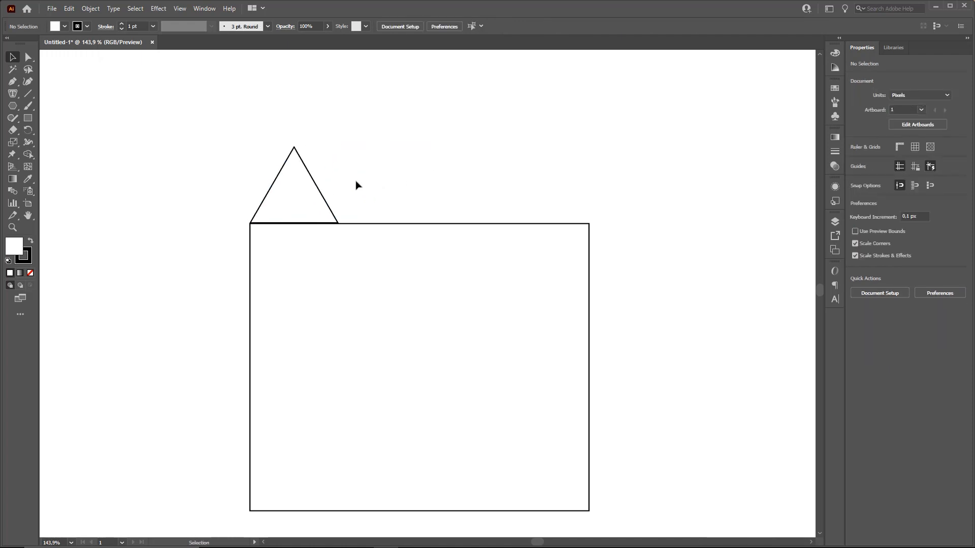
Duplicate the triangle to the rectangle's upper-right corner, aligning the copy flush with the rectangle's right and top edges
{"action": "left_click", "coordinate": [289, 211]}
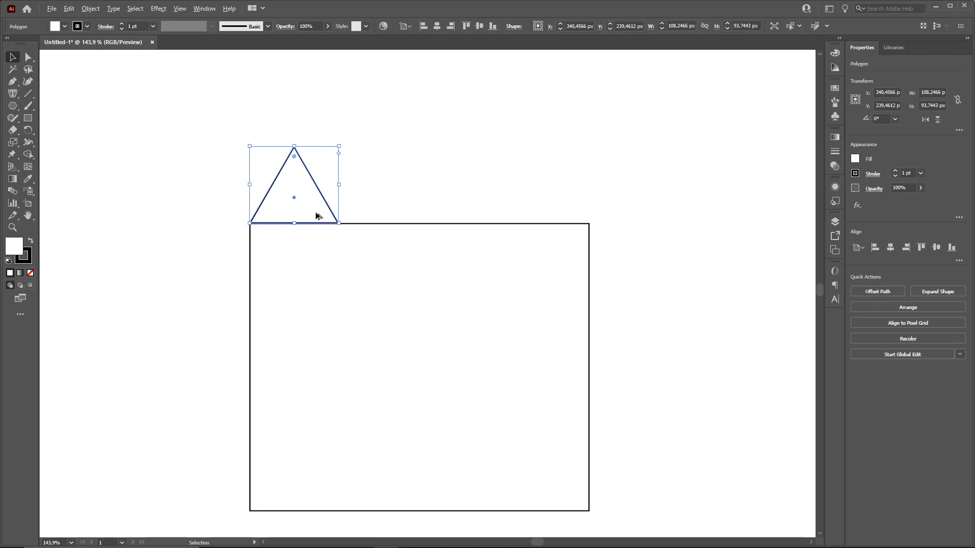
{"action": "left_click_drag", "start_coordinate": [314, 215], "coordinate": [581, 232], "text": "alt"}
{"action": "key", "text": "z"}
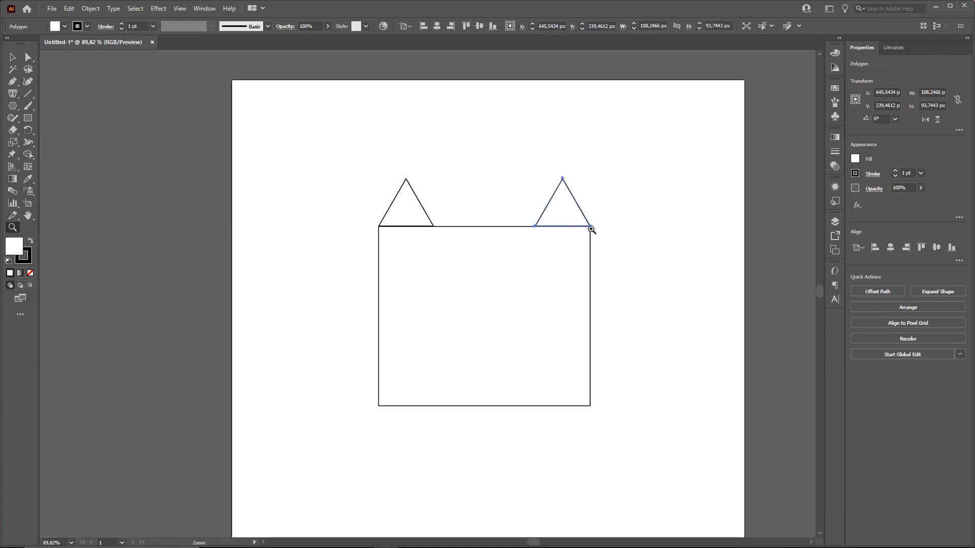
{"action": "left_click", "coordinate": [591, 229]}
{"action": "key", "text": "v"}
{"action": "key", "text": "ctrl"}
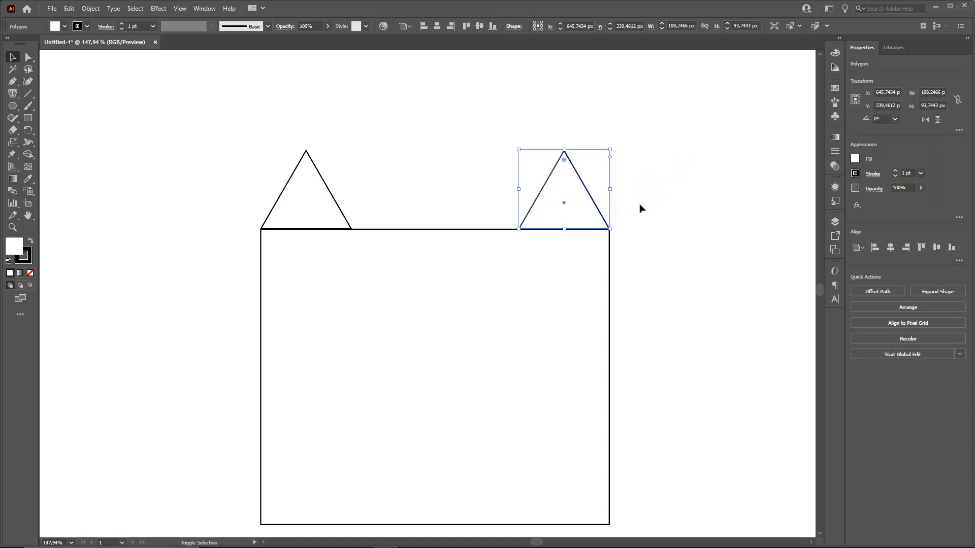
{"action": "key", "text": "Right"}
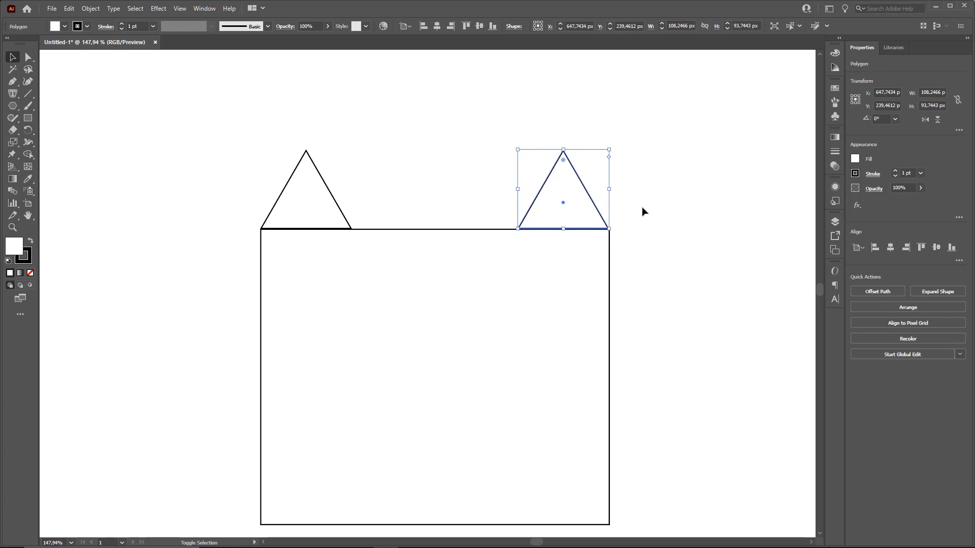
{"action": "left_click", "coordinate": [644, 216]}
{"action": "left_click_drag", "start_coordinate": [565, 221], "coordinate": [597, 226]}
{"action": "left_click", "coordinate": [640, 196]}
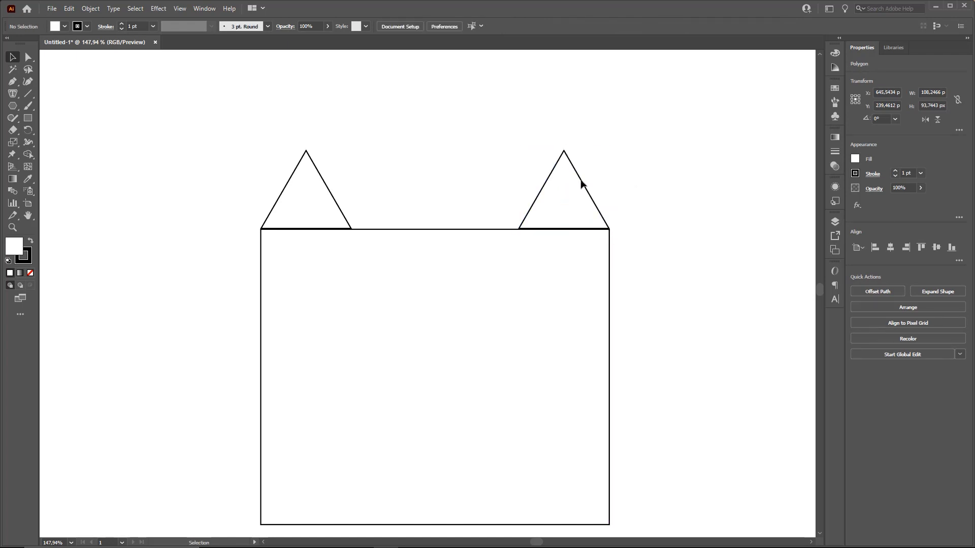
Check the Smart Guides and Snap to Point settings among the view options
{"action": "left_click", "coordinate": [184, 15]}
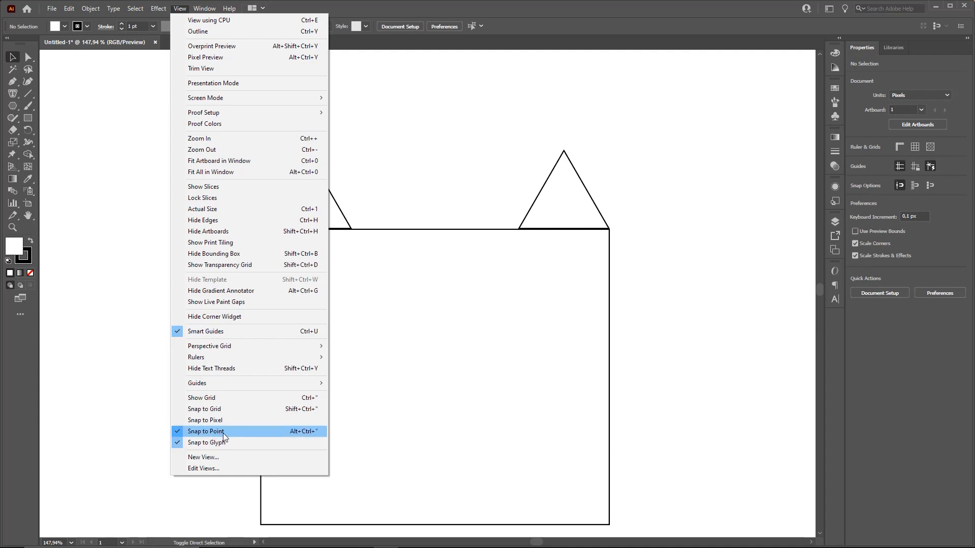
{"action": "left_click", "coordinate": [710, 227]}
Unite the rectangle and both triangles into a single cat-head outline with Pathfinder, then deselect it
{"action": "key", "text": "z"}
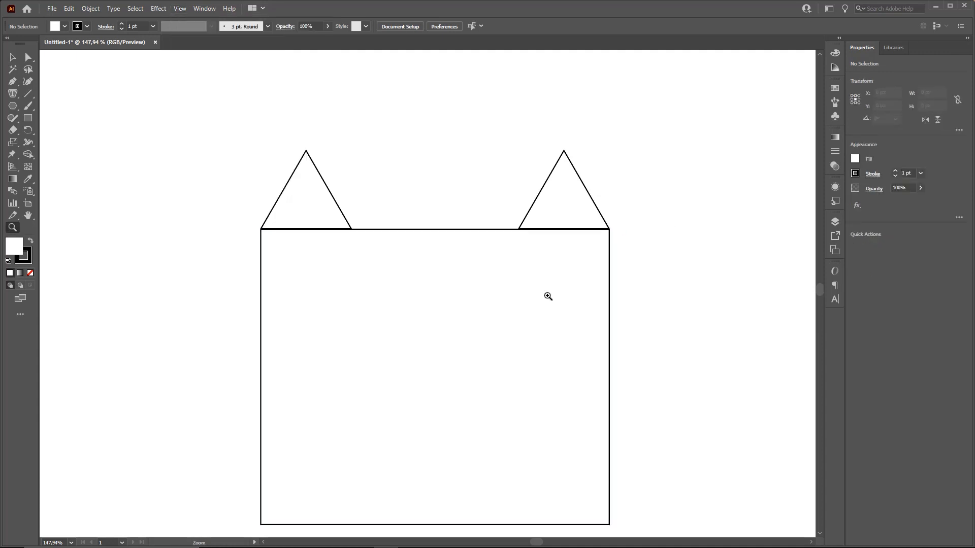
{"action": "left_click_drag", "start_coordinate": [548, 296], "coordinate": [490, 300]}
{"action": "left_click_drag", "start_coordinate": [666, 279], "coordinate": [659, 278]}
{"action": "left_click_drag", "start_coordinate": [493, 254], "coordinate": [454, 232]}
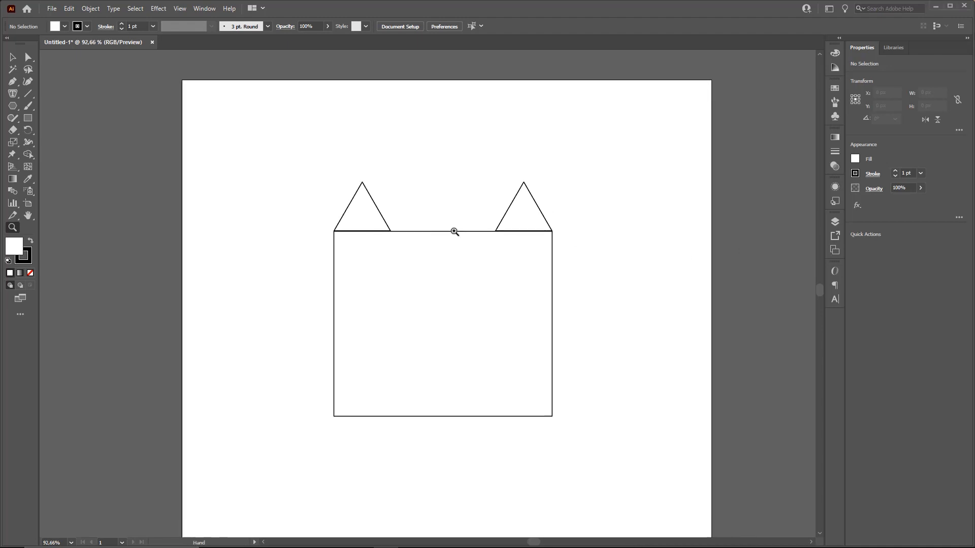
{"action": "key", "text": "v"}
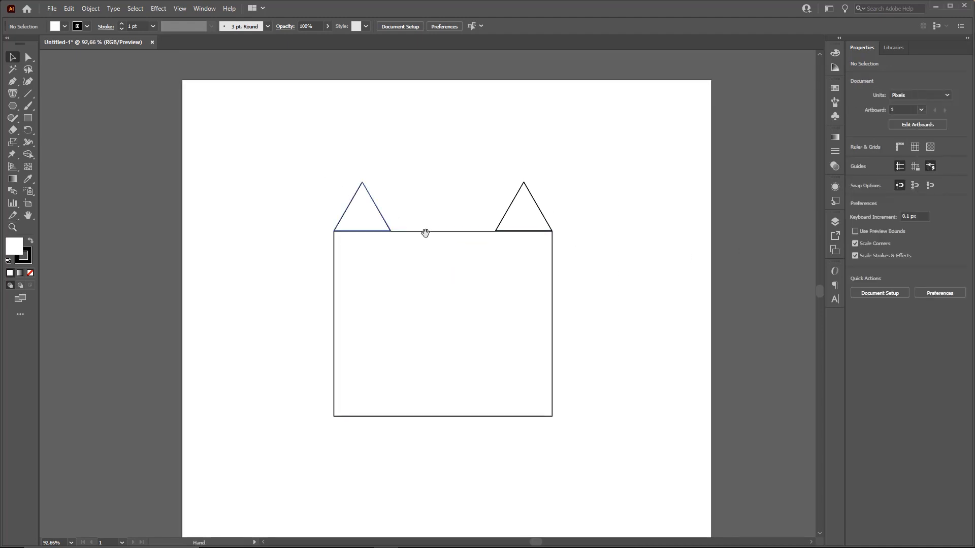
{"action": "scroll", "coordinate": [282, 196], "scroll_direction": "down", "scroll_amount": 1}
{"action": "scroll", "coordinate": [282, 196], "scroll_direction": "right", "scroll_amount": 1}
{"action": "key", "text": "ctrl+a"}
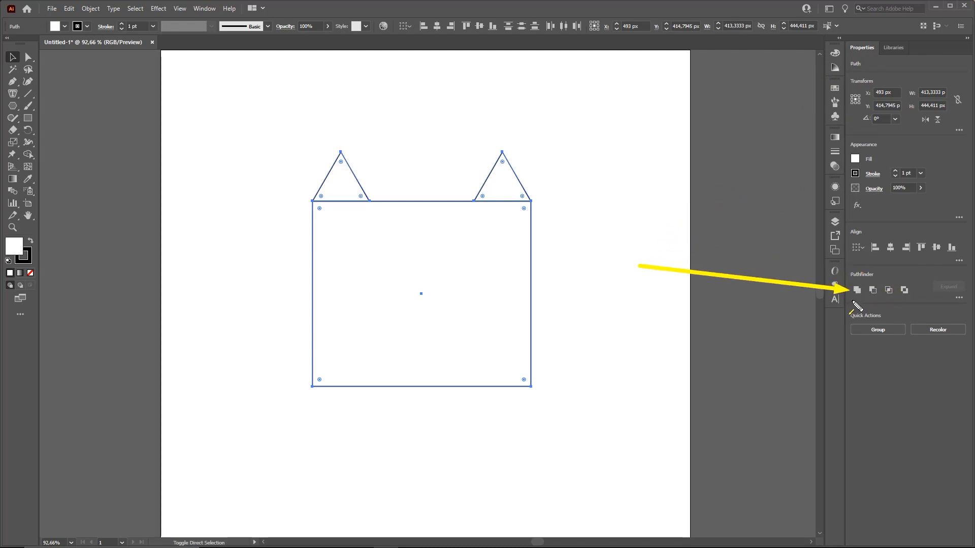
{"action": "left_click", "coordinate": [857, 290]}
{"action": "left_click", "coordinate": [580, 279]}
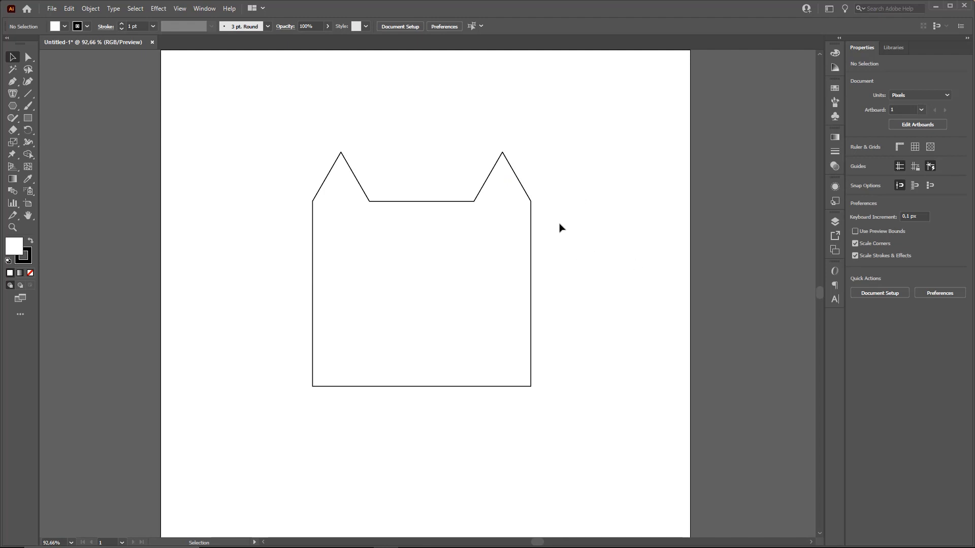
{"action": "key", "text": "z"}
{"action": "left_click_drag", "start_coordinate": [435, 254], "coordinate": [465, 263]}
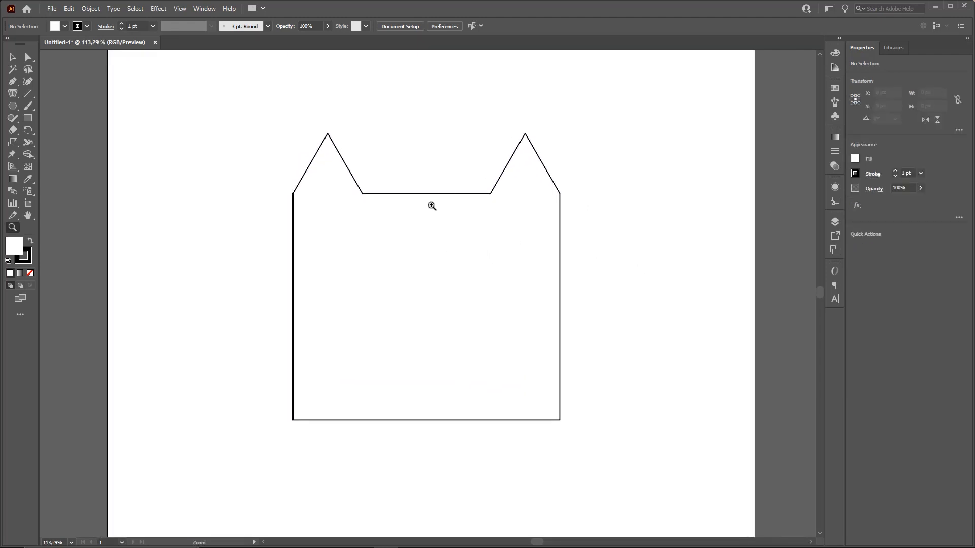
{"action": "key", "text": "n"}
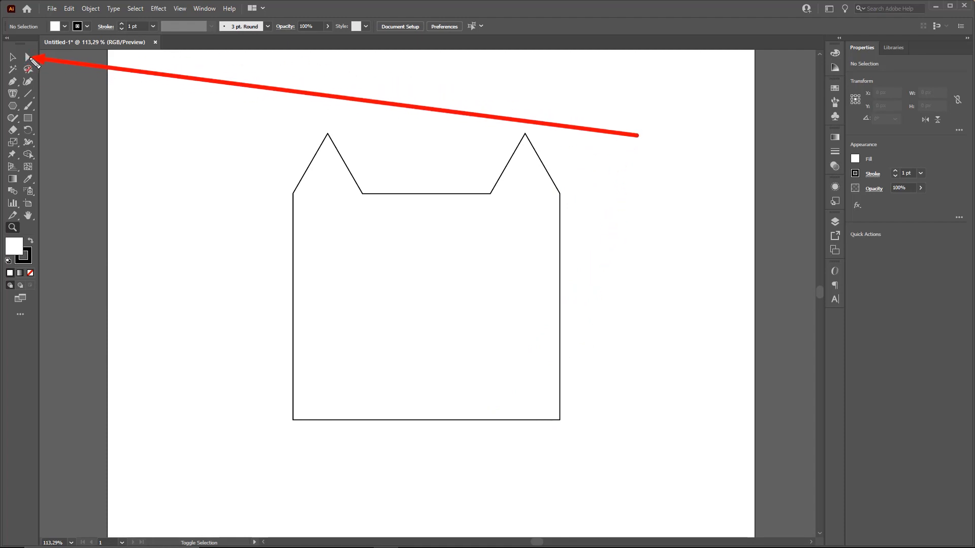
Round the tips of both cat ears together to a corner radius of about 11 px
{"action": "key", "text": "Escape"}
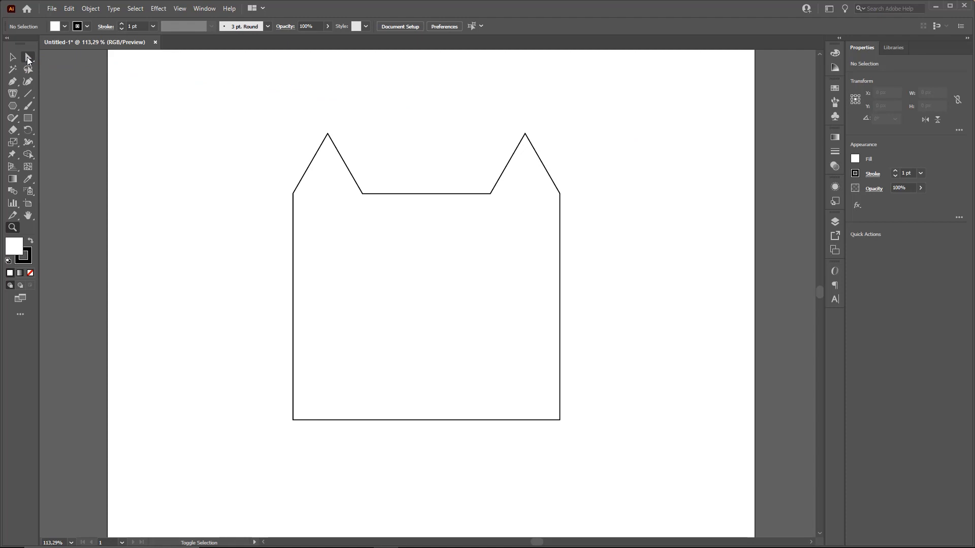
{"action": "left_click", "coordinate": [70, 64]}
{"action": "left_click_drag", "start_coordinate": [466, 250], "coordinate": [172, 99]}
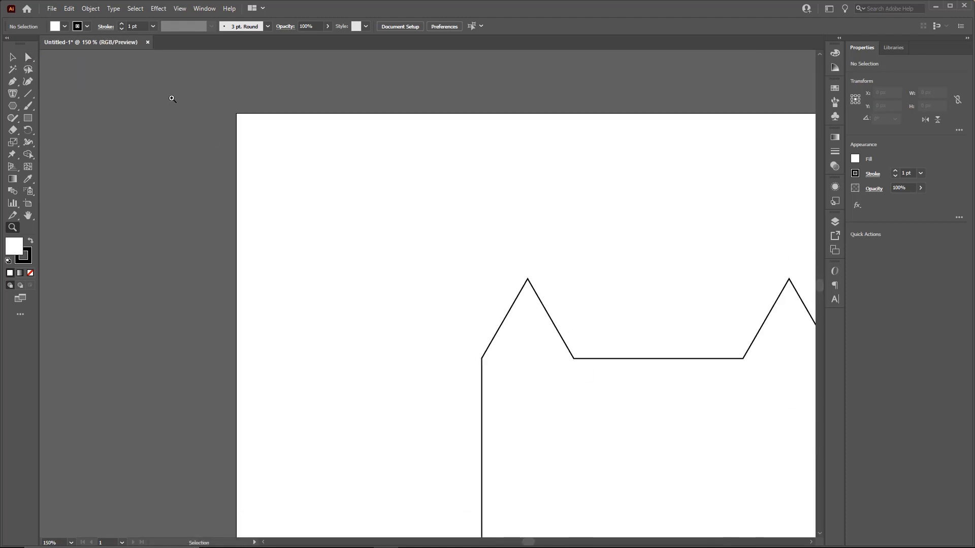
{"action": "key", "text": "ctrl+0"}
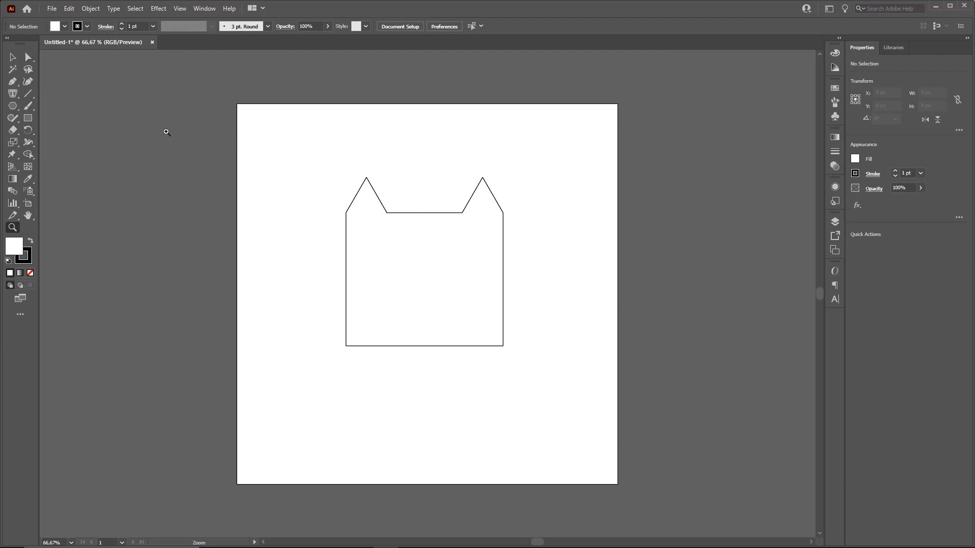
{"action": "left_click", "coordinate": [29, 58]}
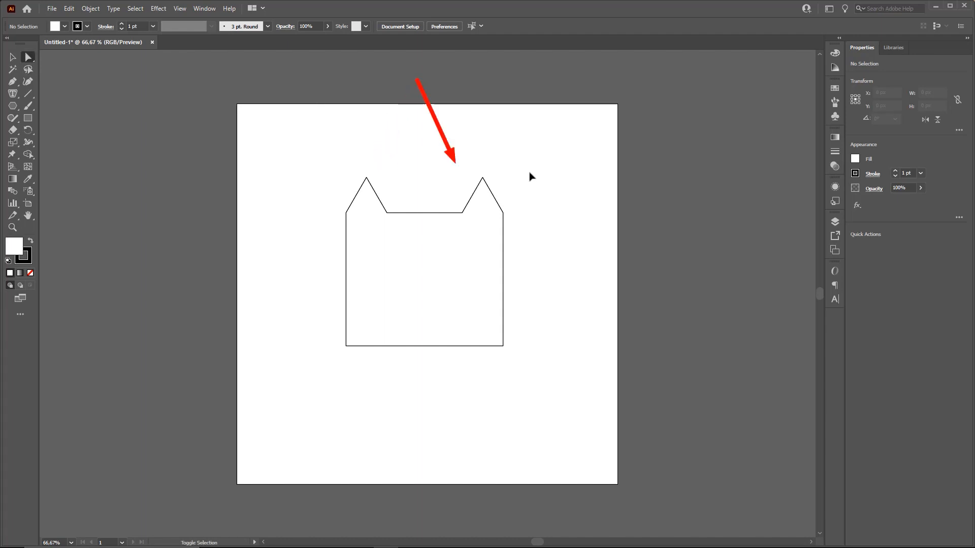
{"action": "left_click_drag", "start_coordinate": [326, 147], "coordinate": [387, 192]}
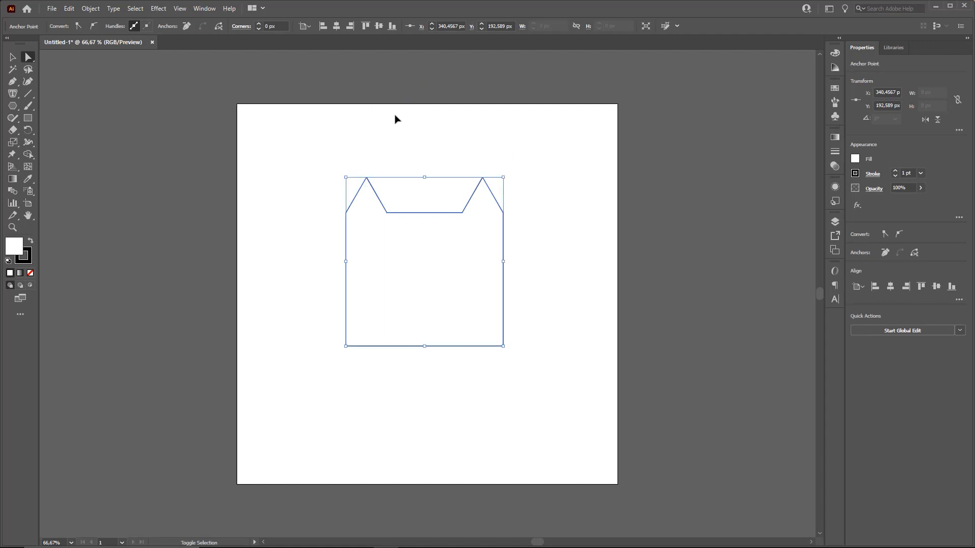
{"action": "mouse_move", "coordinate": [402, 105]}
{"action": "left_mouse_down"}
{"action": "mouse_move", "coordinate": [369, 174]}
{"action": "mouse_move", "coordinate": [404, 233]}
{"action": "left_mouse_up"}
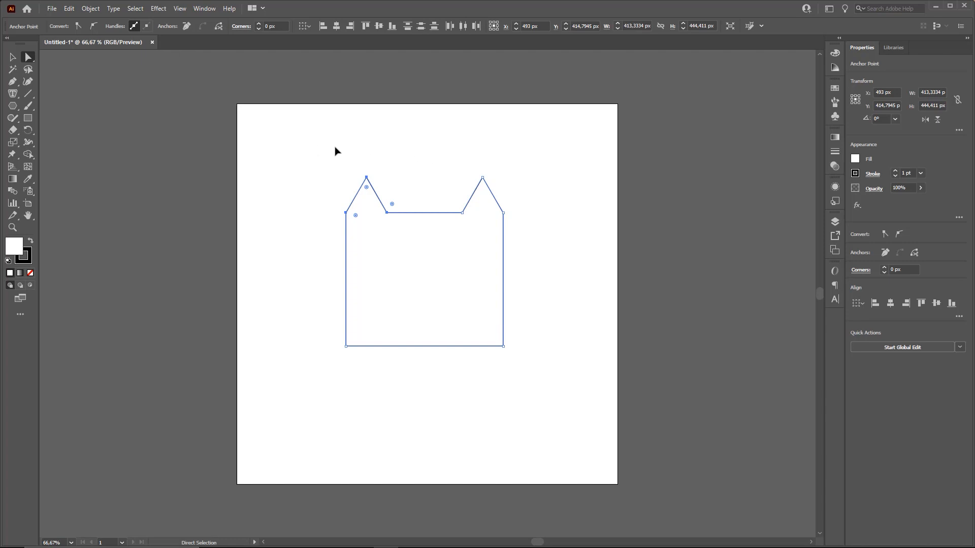
{"action": "left_click_drag", "start_coordinate": [337, 149], "coordinate": [486, 200]}
{"action": "key", "text": "ctrl+plus"}
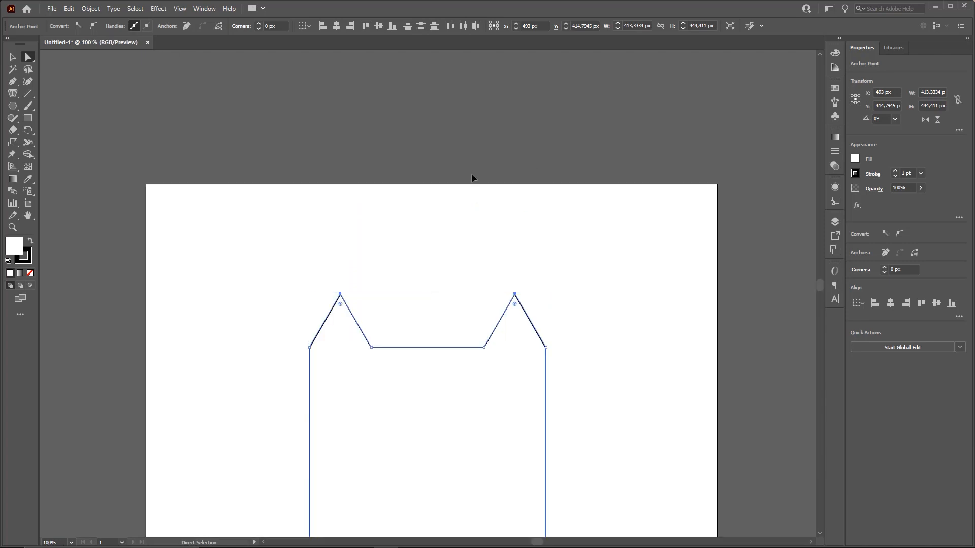
{"action": "left_click_drag", "start_coordinate": [429, 252], "coordinate": [413, 142]}
{"action": "left_click_drag", "start_coordinate": [286, 147], "coordinate": [502, 199]}
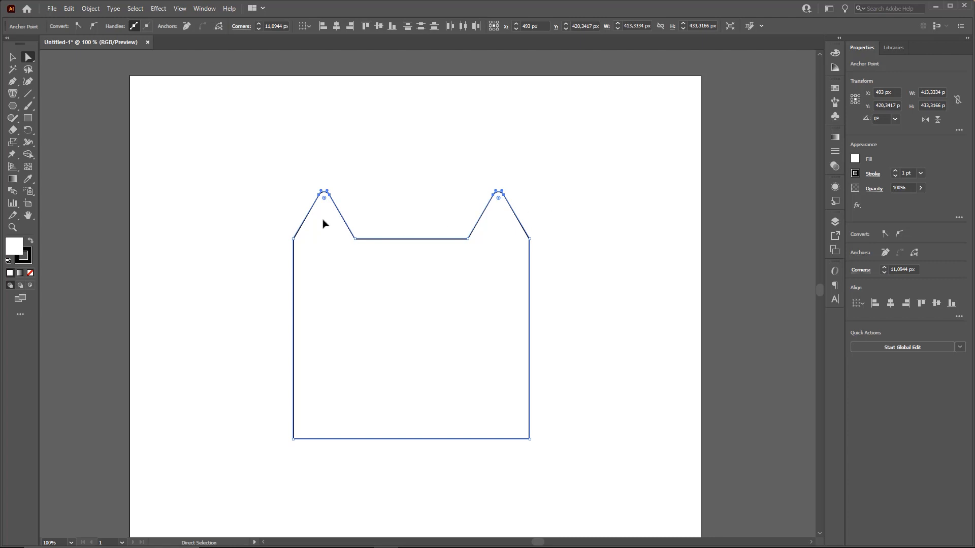
Round the two outer corners at the base of the ears to a radius of about 332 px
{"action": "left_click_drag", "start_coordinate": [234, 172], "coordinate": [293, 232]}
{"action": "left_click_drag", "start_coordinate": [601, 160], "coordinate": [531, 238]}
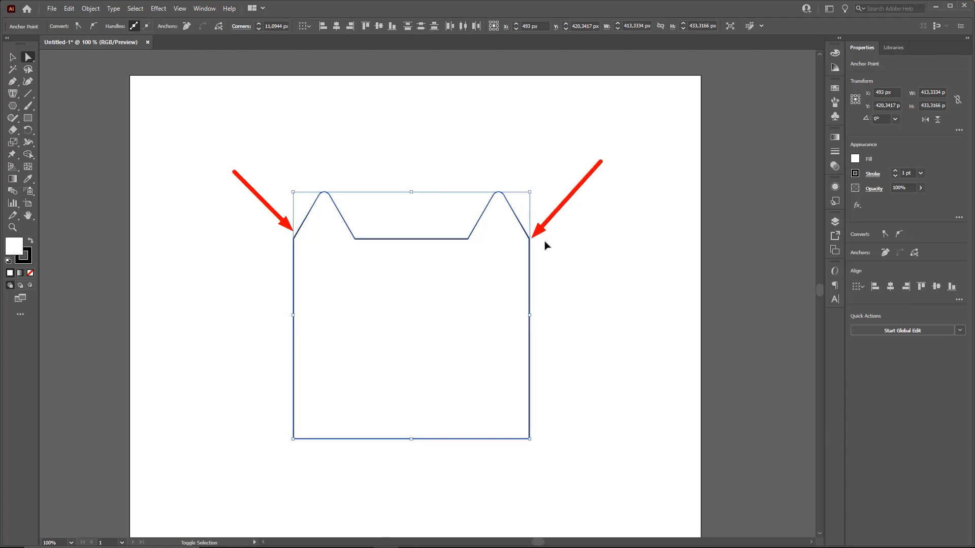
{"action": "key", "text": "Escape"}
{"action": "left_click_drag", "start_coordinate": [285, 240], "coordinate": [301, 250]}
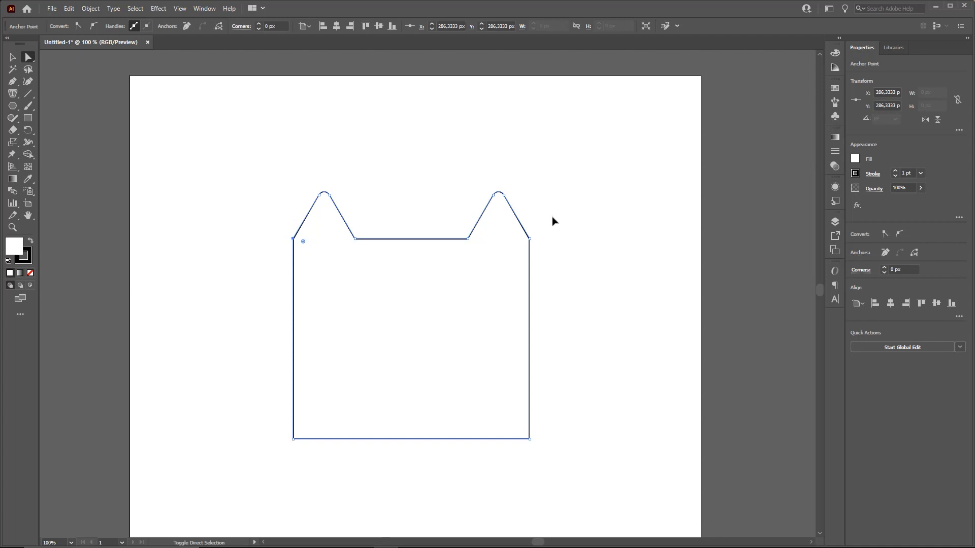
{"action": "left_click_drag", "start_coordinate": [526, 254], "coordinate": [526, 255]}
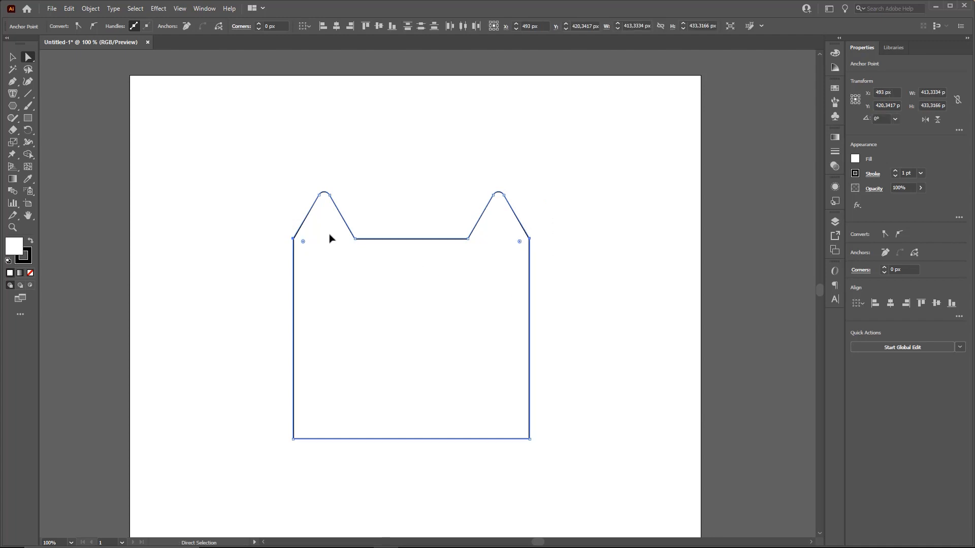
{"action": "left_click_drag", "start_coordinate": [303, 243], "coordinate": [543, 271]}
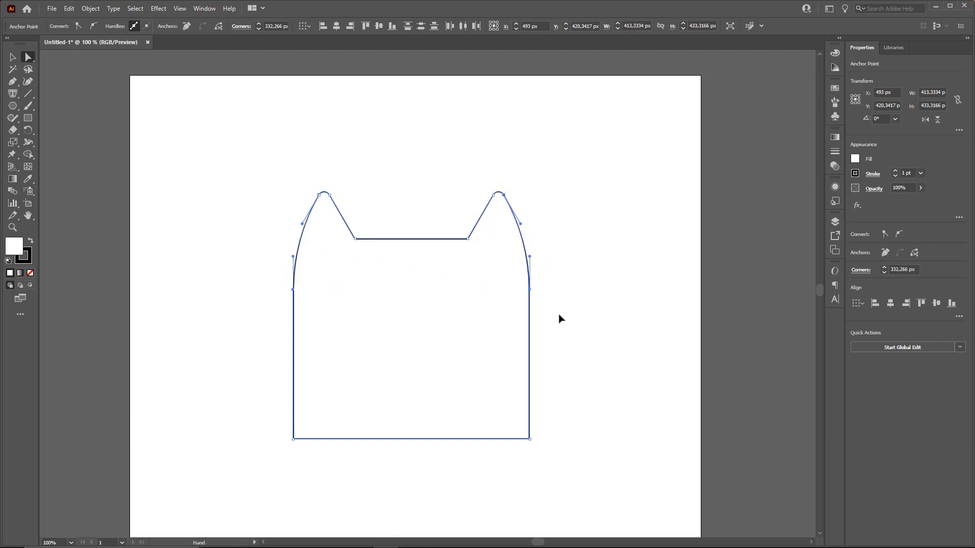
Round both bottom corners of the head into large curves, leaving a short flat chin, and deselect the shape
{"action": "left_click_drag", "start_coordinate": [559, 318], "coordinate": [562, 230]}
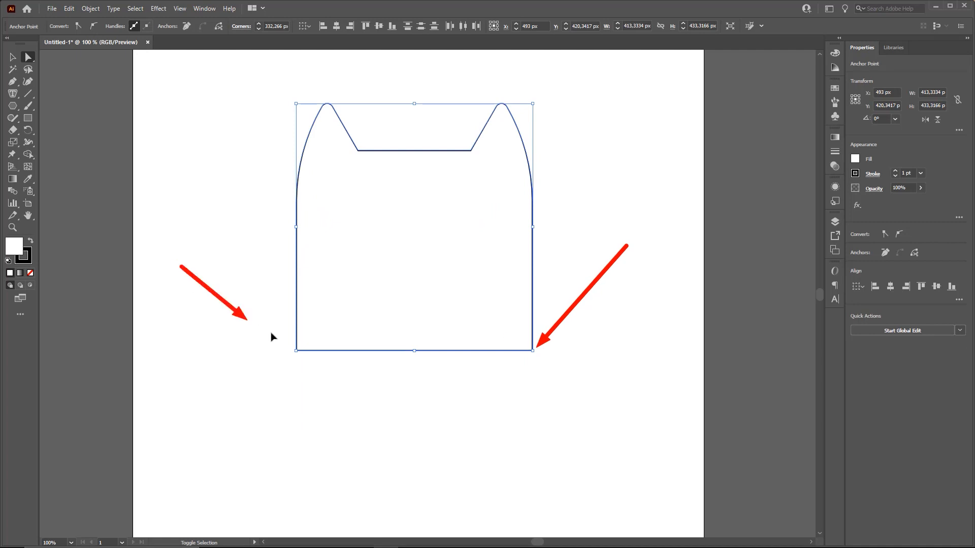
{"action": "left_click_drag", "start_coordinate": [268, 335], "coordinate": [584, 372]}
{"action": "left_click_drag", "start_coordinate": [305, 342], "coordinate": [403, 272]}
{"action": "key", "text": "v"}
{"action": "left_click_drag", "start_coordinate": [594, 251], "coordinate": [580, 272]}
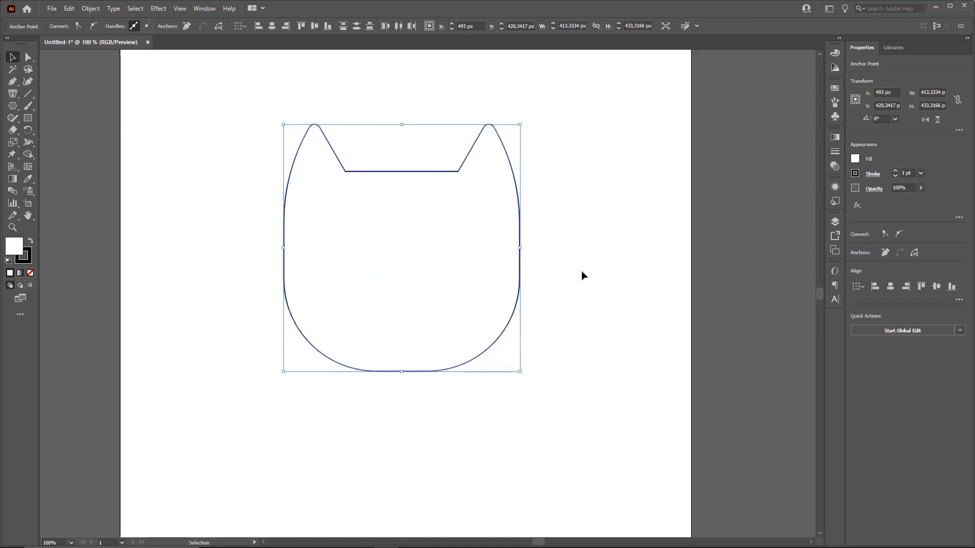
{"action": "left_click", "coordinate": [581, 271]}
Shift the anchor points of the ears and upper sides straight down, shortening the head to about 355 px high
{"action": "left_click_drag", "start_coordinate": [514, 282], "coordinate": [497, 287]}
{"action": "left_click_drag", "start_coordinate": [590, 251], "coordinate": [586, 289]}
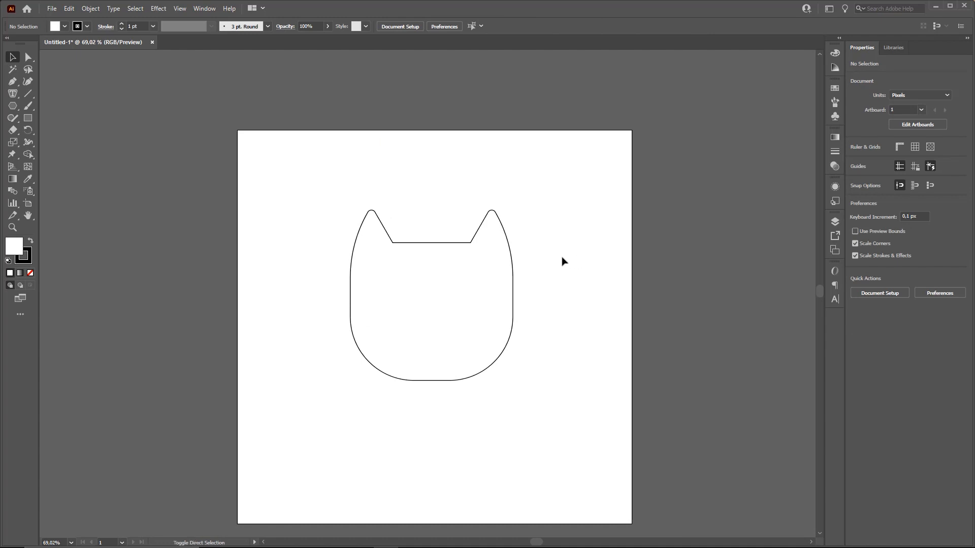
{"action": "mouse_move", "coordinate": [404, 128]}
{"action": "left_mouse_down"}
{"action": "mouse_move", "coordinate": [352, 238]}
{"action": "mouse_move", "coordinate": [406, 384]}
{"action": "mouse_move", "coordinate": [514, 212]}
{"action": "mouse_move", "coordinate": [404, 246]}
{"action": "mouse_move", "coordinate": [347, 290]}
{"action": "mouse_move", "coordinate": [440, 201]}
{"action": "mouse_move", "coordinate": [433, 224]}
{"action": "mouse_move", "coordinate": [420, 230]}
{"action": "mouse_move", "coordinate": [425, 207]}
{"action": "mouse_move", "coordinate": [524, 304]}
{"action": "left_mouse_up"}
{"action": "left_click", "coordinate": [28, 58]}
{"action": "left_click_drag", "start_coordinate": [356, 218], "coordinate": [563, 289]}
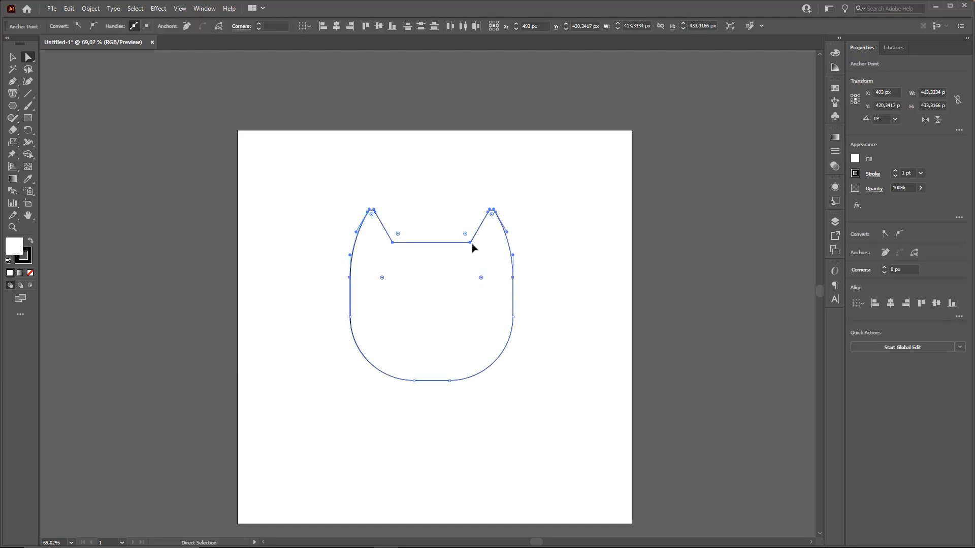
{"action": "left_click_drag", "start_coordinate": [471, 247], "coordinate": [470, 278]}
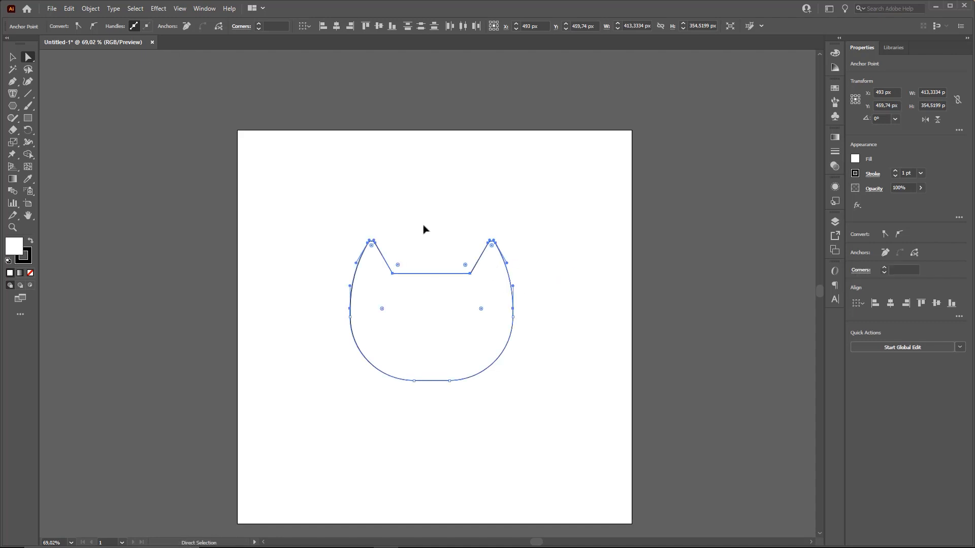
Move the whole head to the artboard's horizontal center, at about X 500 px and Y 459 px
{"action": "left_click", "coordinate": [12, 57]}
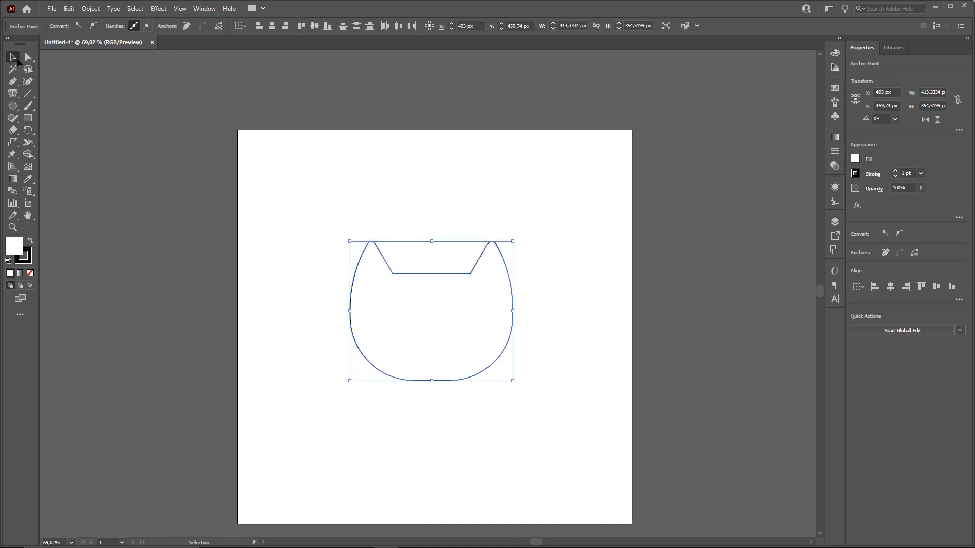
{"action": "left_click", "coordinate": [470, 194]}
{"action": "left_click_drag", "start_coordinate": [453, 278], "coordinate": [456, 270]}
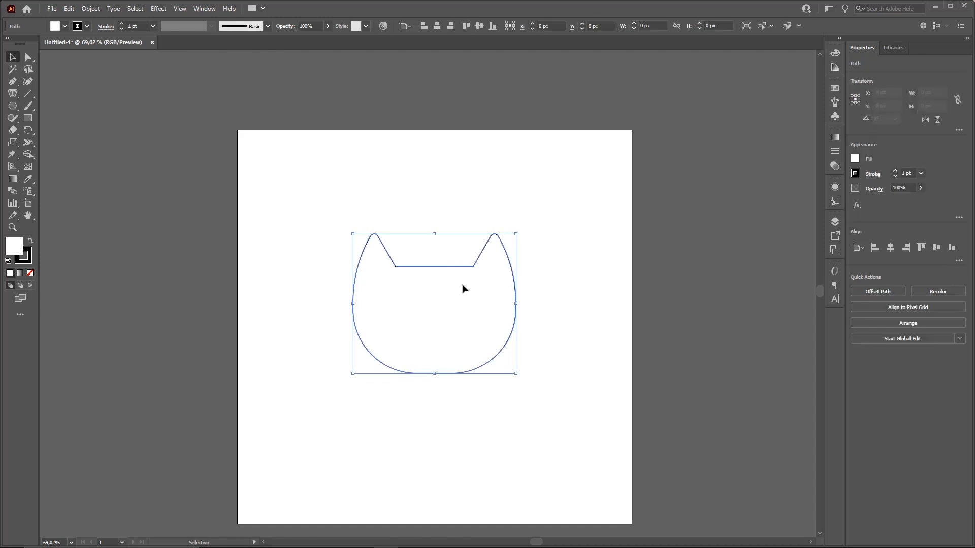
{"action": "left_click_drag", "start_coordinate": [461, 304], "coordinate": [461, 273]}
{"action": "left_click_drag", "start_coordinate": [461, 274], "coordinate": [465, 270]}
{"action": "left_click_drag", "start_coordinate": [451, 234], "coordinate": [459, 241]}
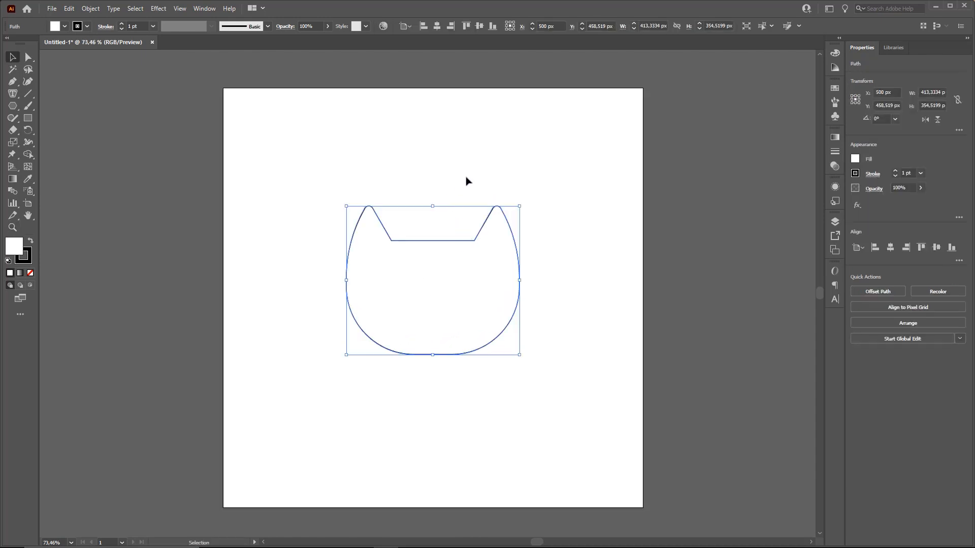
{"action": "left_click", "coordinate": [466, 177]}
Apply a horizontal Arc warp effect with a bend of -9% to the cat head, then deselect it
{"action": "left_click", "coordinate": [445, 243]}
{"action": "key", "text": "ctrl"}
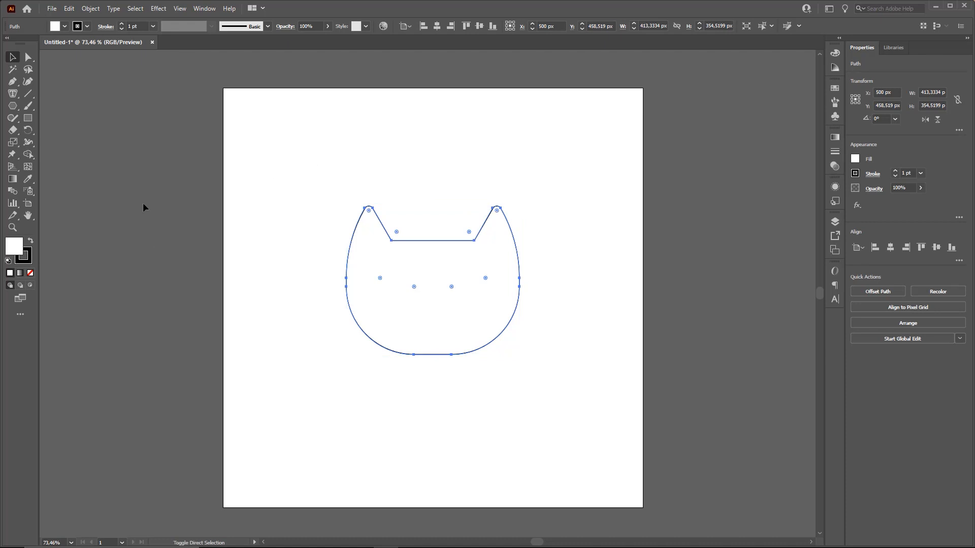
{"action": "left_click", "coordinate": [159, 8]}
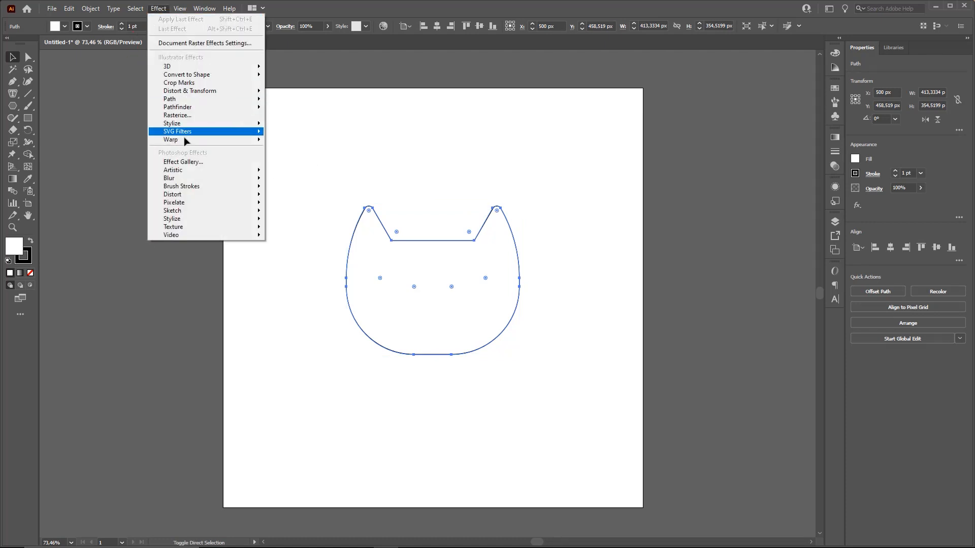
{"action": "mouse_move", "coordinate": [201, 142]}
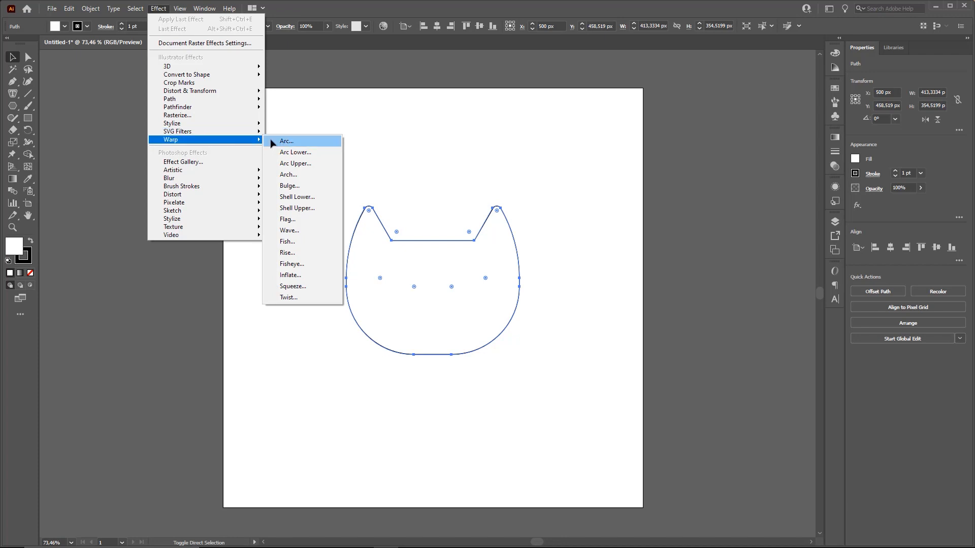
{"action": "left_click", "coordinate": [286, 142]}
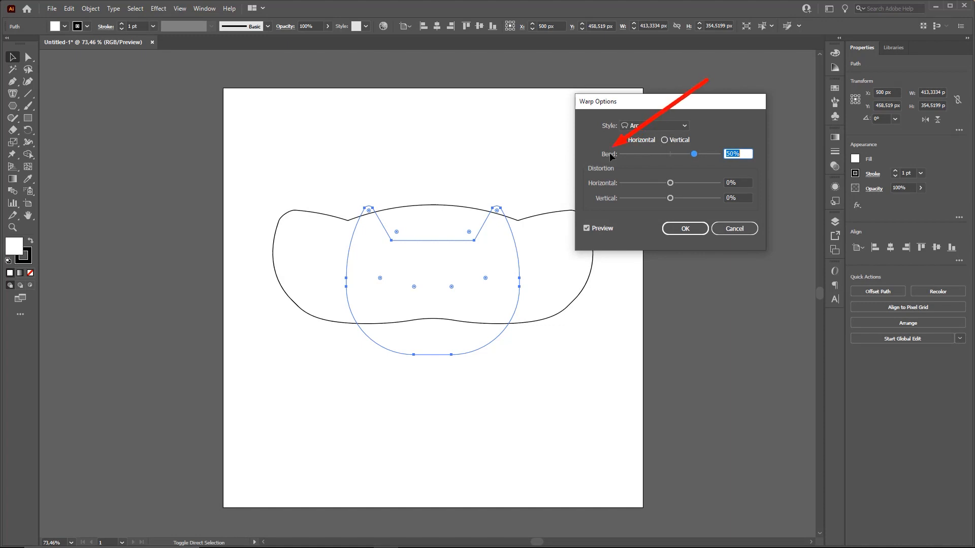
{"action": "mouse_move", "coordinate": [693, 154]}
{"action": "left_mouse_down"}
{"action": "mouse_move", "coordinate": [657, 157]}
{"action": "mouse_move", "coordinate": [681, 158]}
{"action": "mouse_move", "coordinate": [668, 159]}
{"action": "left_mouse_up"}
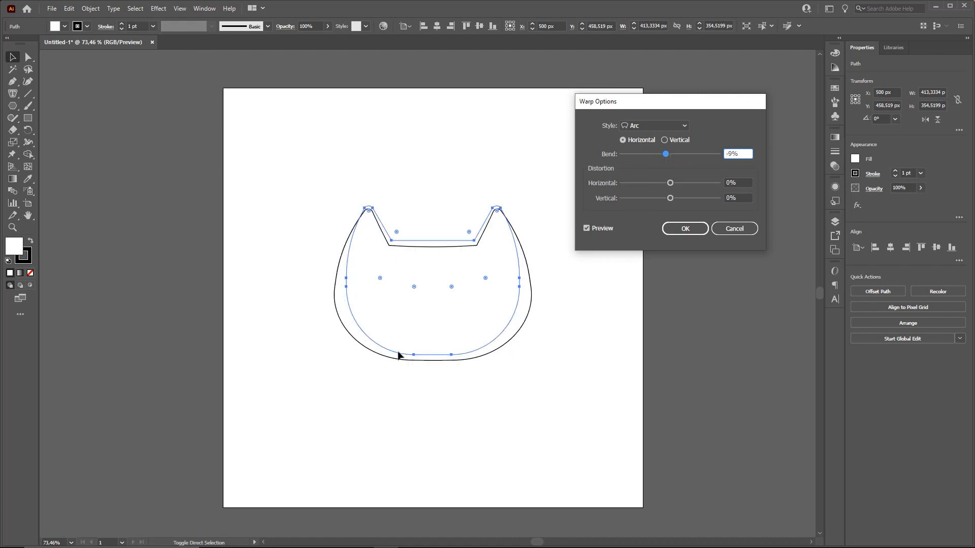
{"action": "left_click", "coordinate": [688, 226]}
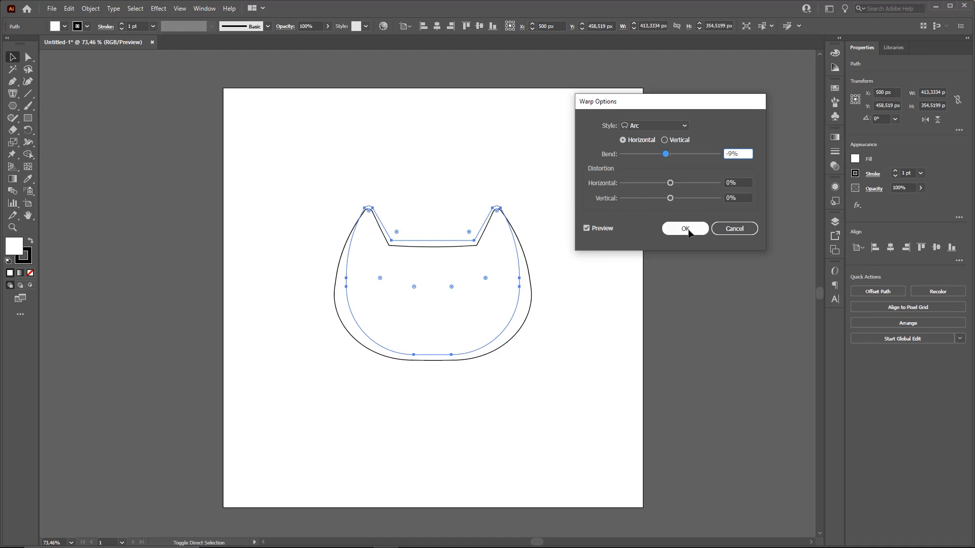
{"action": "left_click", "coordinate": [549, 278]}
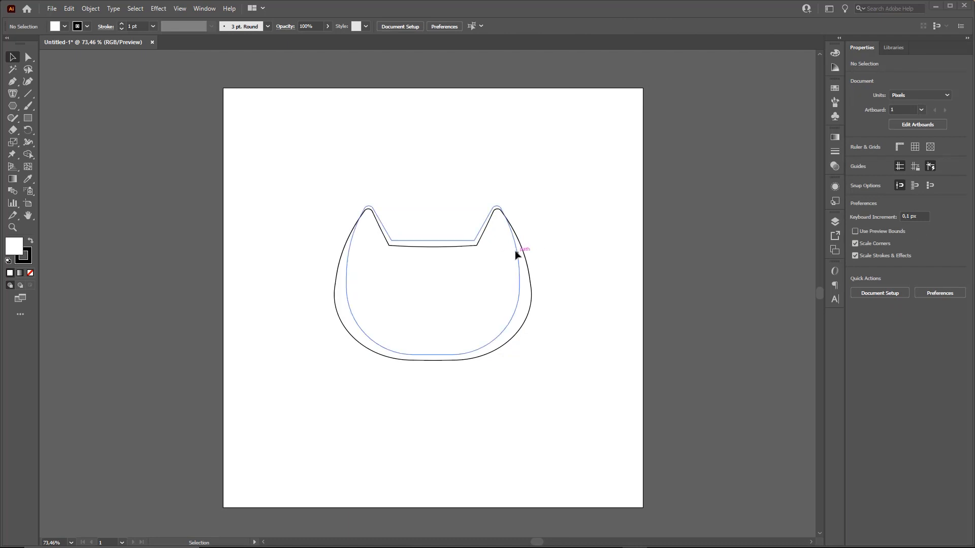
Move the warped head off-center so it overlaps the artboard's right edge
{"action": "left_click_drag", "start_coordinate": [516, 249], "coordinate": [406, 143]}
{"action": "left_click_drag", "start_coordinate": [407, 207], "coordinate": [699, 306]}
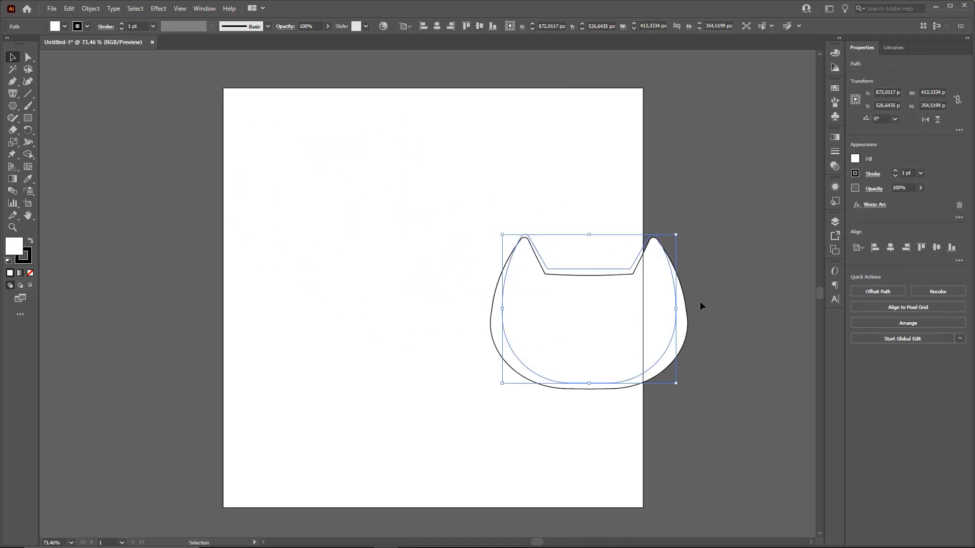
{"action": "left_click", "coordinate": [681, 255]}
{"action": "left_click", "coordinate": [684, 276]}
{"action": "key", "text": "ctrl"}
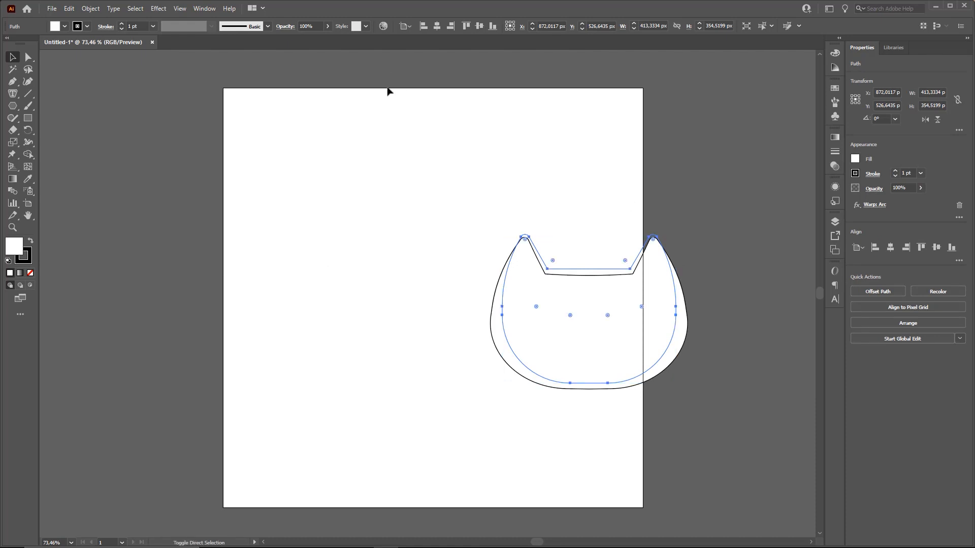
Center the cat head horizontally and vertically relative to the artboard, then deselect it
{"action": "left_click", "coordinate": [405, 26]}
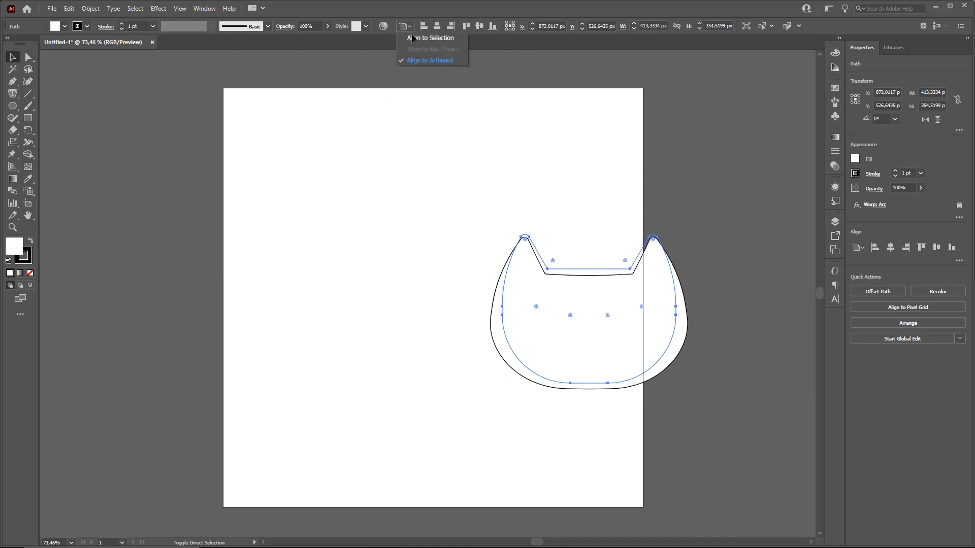
{"action": "left_click", "coordinate": [426, 59]}
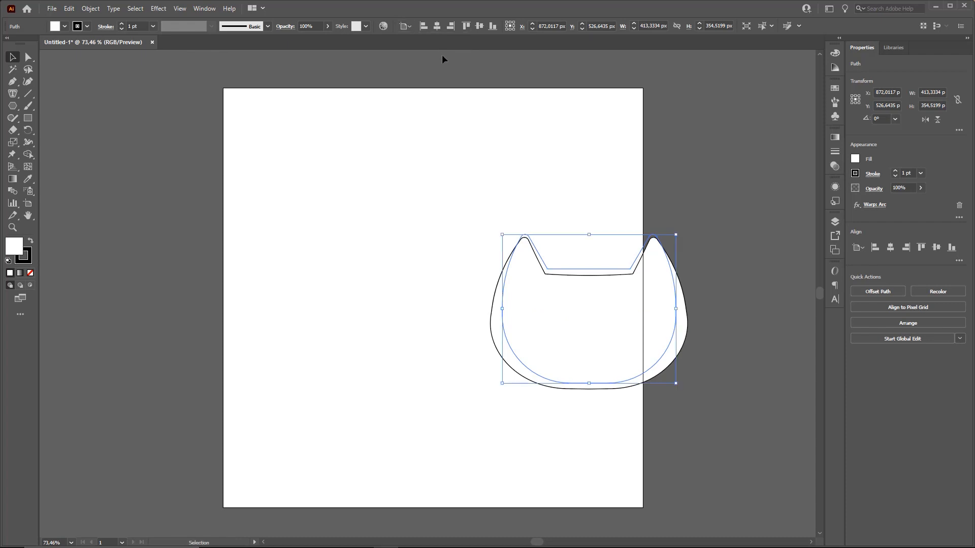
{"action": "key", "text": "ctrl"}
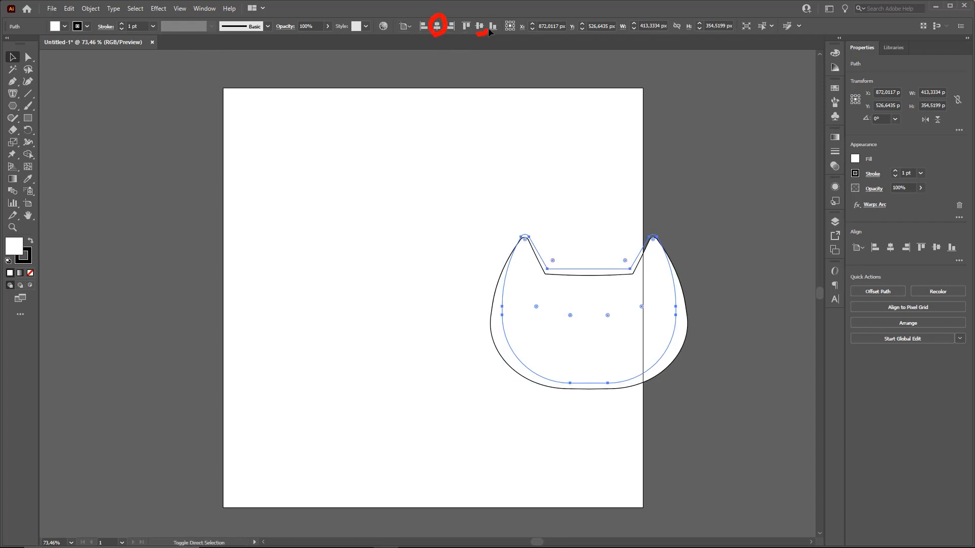
{"action": "left_click", "coordinate": [438, 28]}
{"action": "left_click", "coordinate": [480, 27]}
{"action": "left_click", "coordinate": [590, 212]}
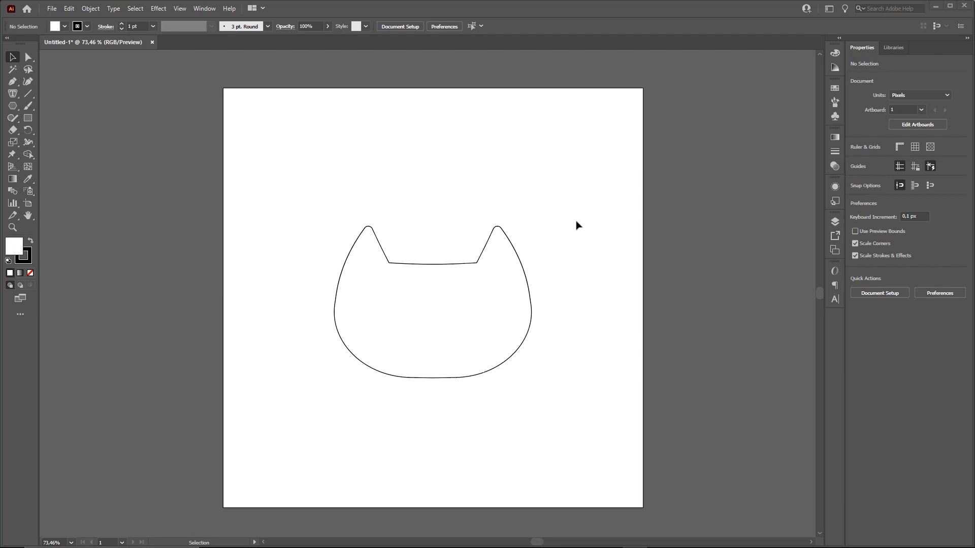
{"action": "scroll", "coordinate": [427, 227], "scroll_direction": "up", "scroll_amount": 2}
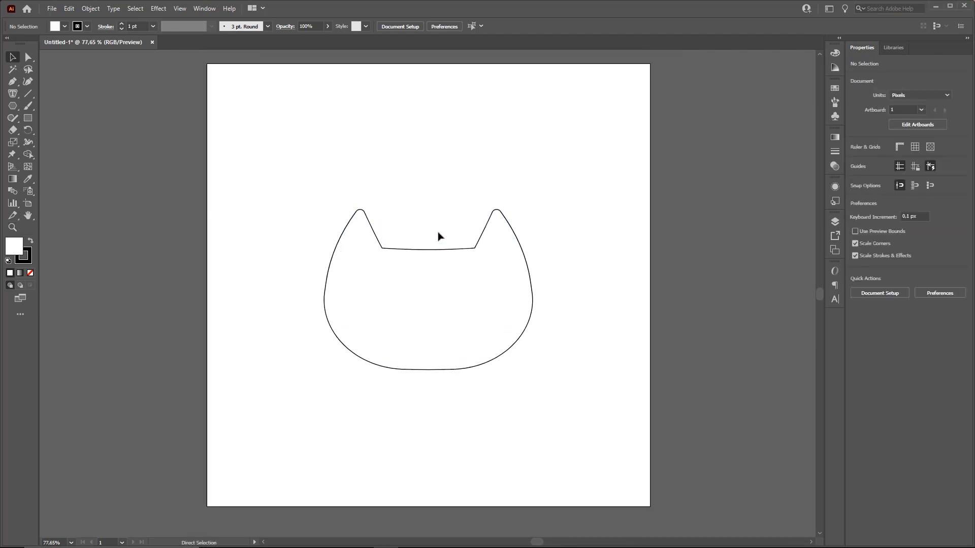
{"action": "key", "text": "ctrl+minus"}
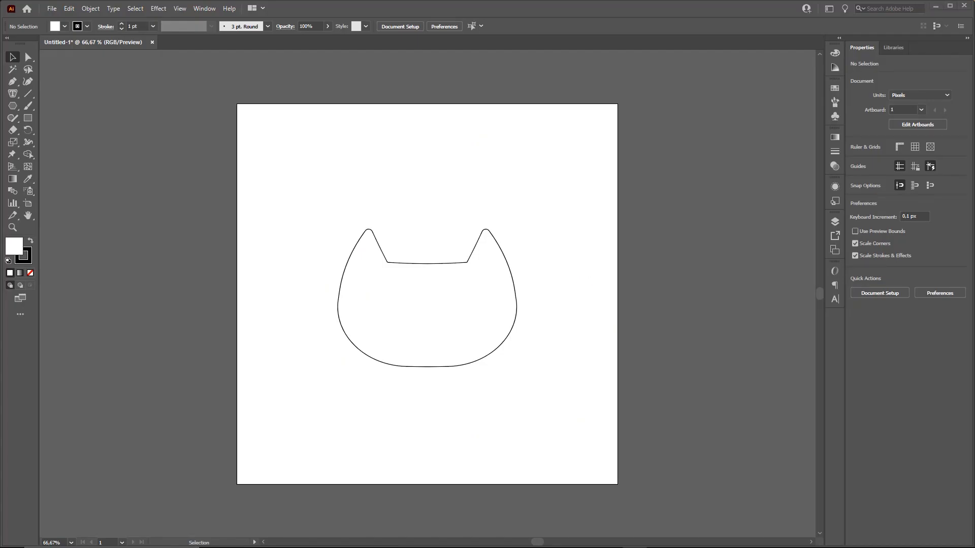
Draw a horizontal ellipse about 48 px wide and 25 px high in the upper middle of the cat's face
{"action": "scroll", "coordinate": [563, 259], "scroll_direction": "down", "scroll_amount": 1}
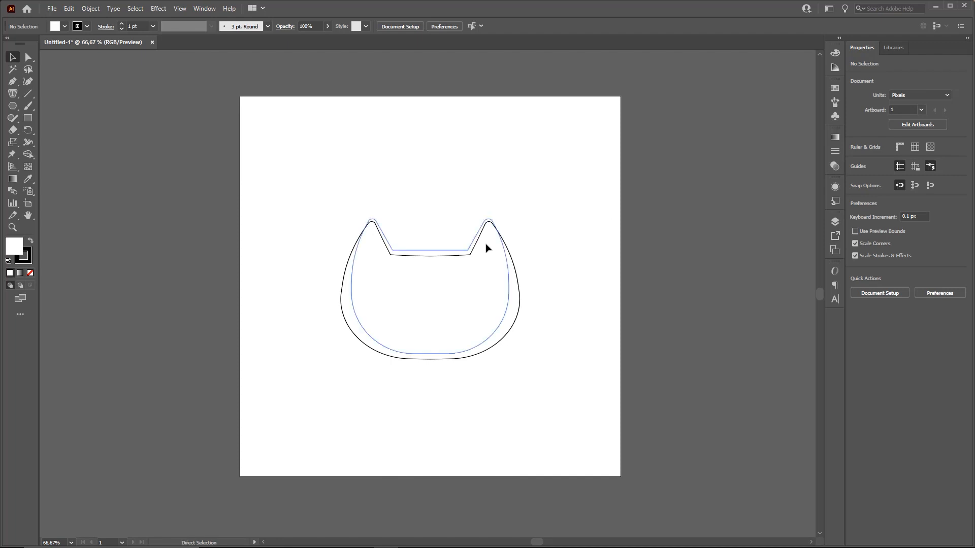
{"action": "key", "text": "ctrl+1"}
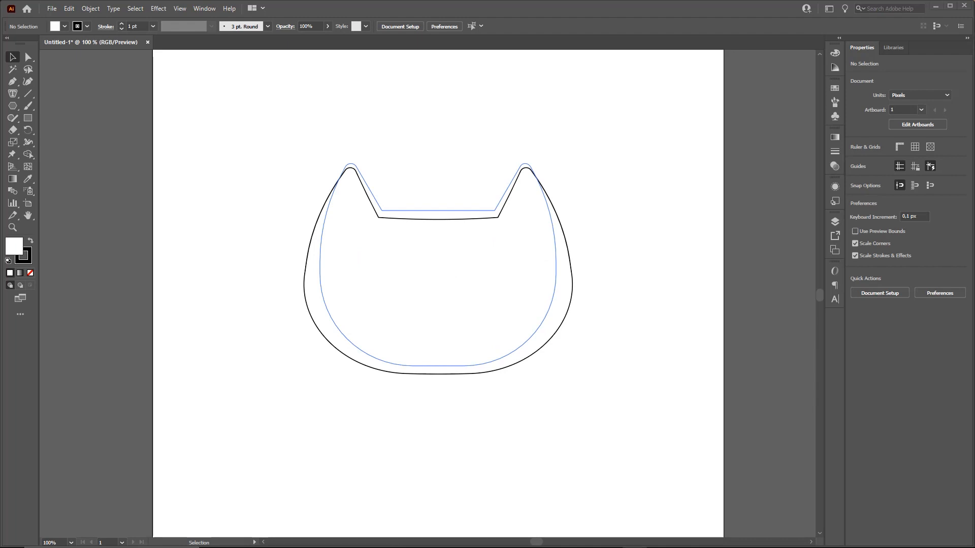
{"action": "scroll", "coordinate": [472, 310], "scroll_direction": "up", "scroll_amount": 1}
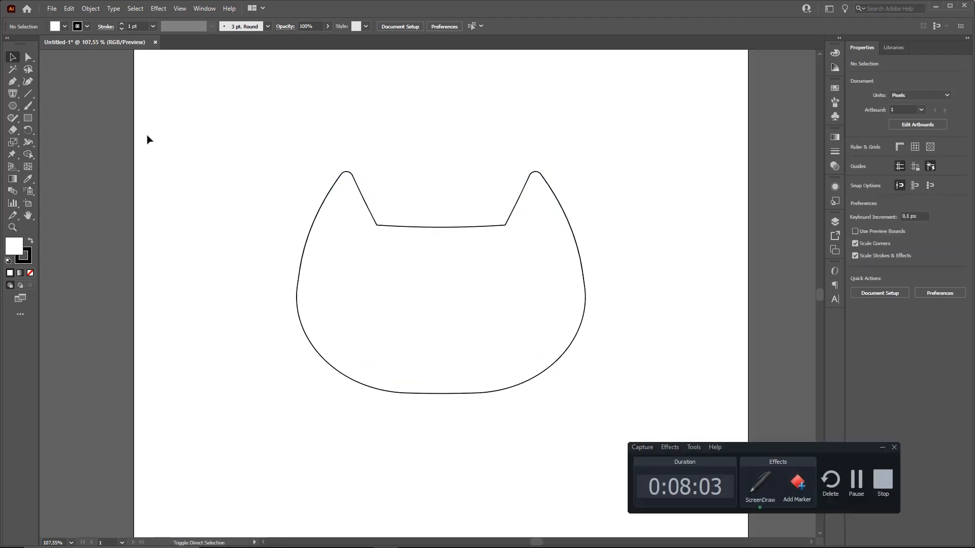
{"action": "left_click", "coordinate": [15, 107]}
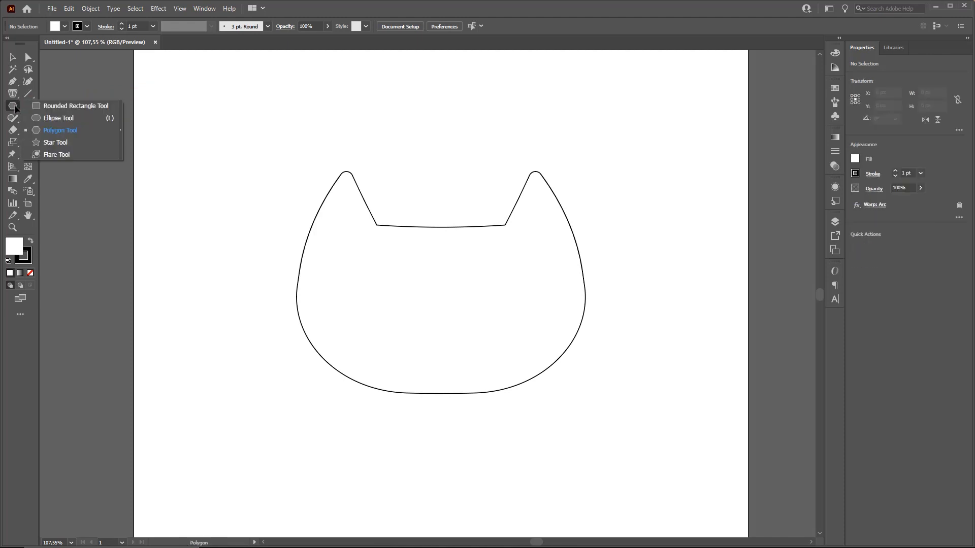
{"action": "left_click", "coordinate": [58, 118]}
{"action": "key", "text": "ctrl+plus"}
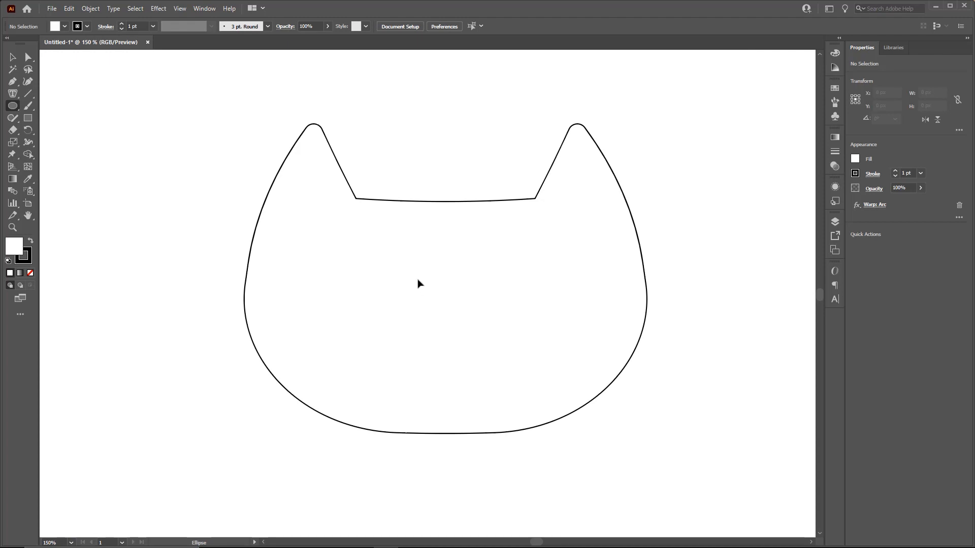
{"action": "left_click_drag", "start_coordinate": [412, 234], "coordinate": [511, 282]}
{"action": "key", "text": "z"}
{"action": "key", "text": "v"}
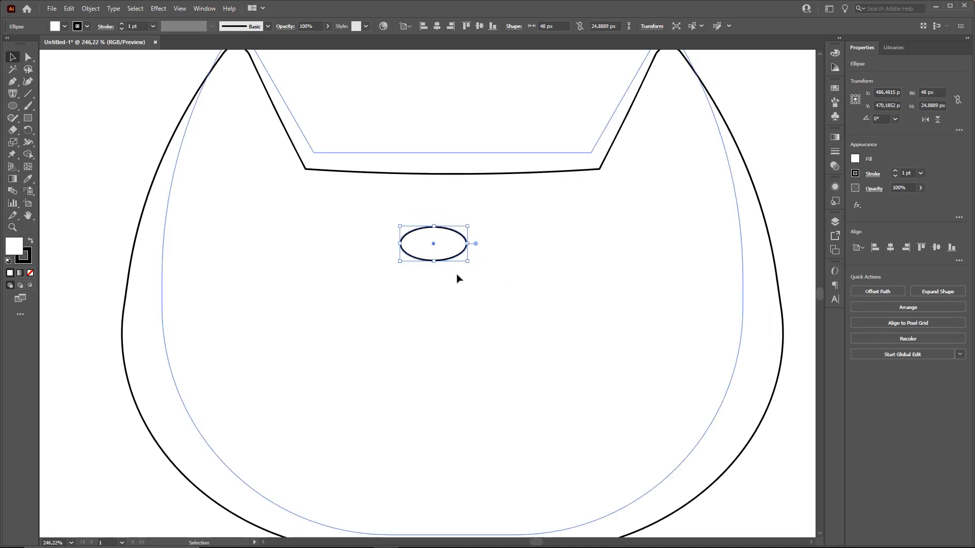
{"action": "key", "text": "a"}
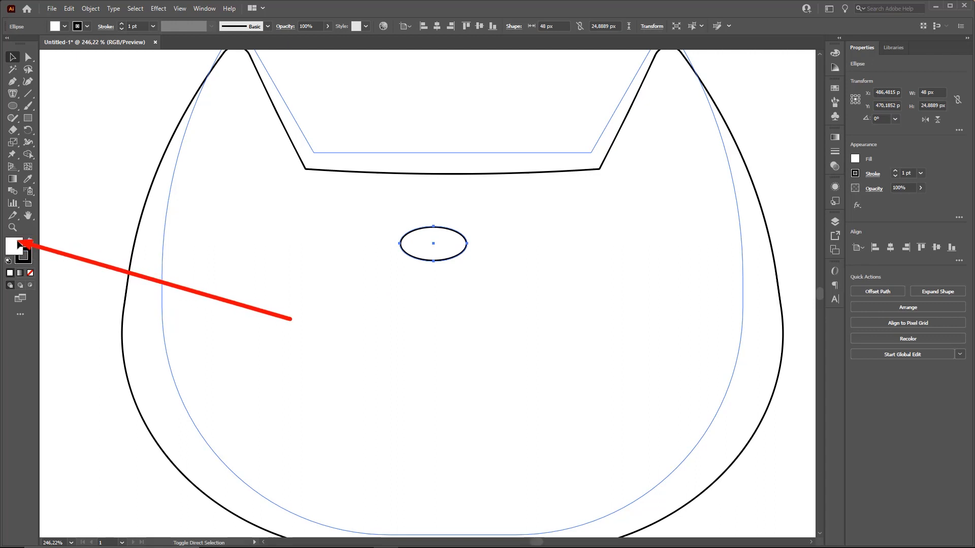
{"action": "double_click", "coordinate": [15, 247]}
{"action": "key", "text": "Escape"}
{"action": "double_click", "coordinate": [18, 248]}
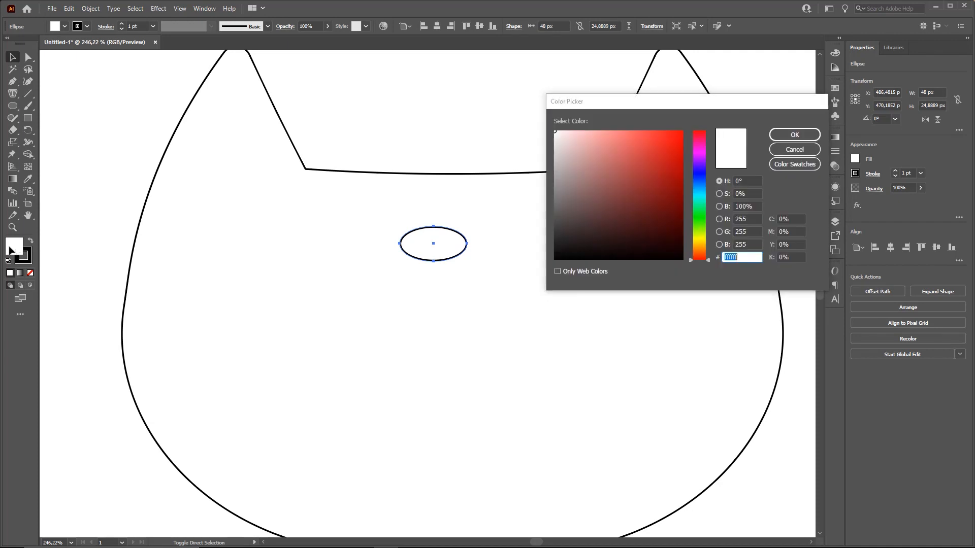
{"action": "key", "text": "Escape"}
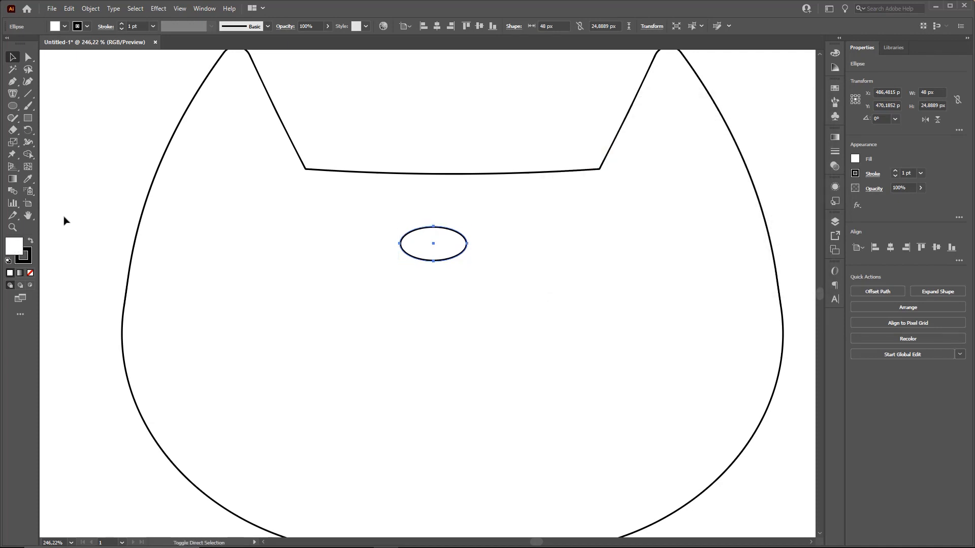
Swap the ellipse's fill and stroke colors to give it a black fill, then remove its stroke
{"action": "left_click", "coordinate": [29, 242]}
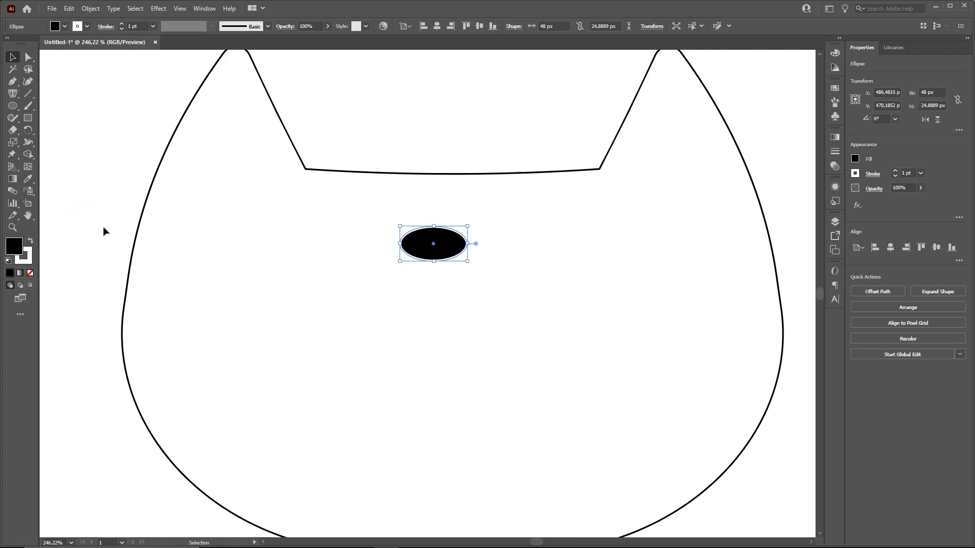
{"action": "key", "text": "ctrl"}
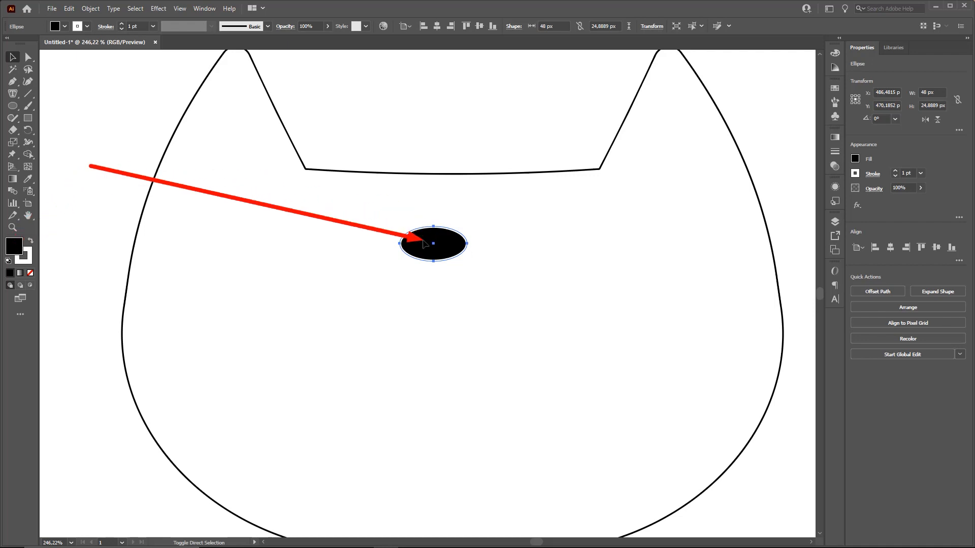
{"action": "left_click", "coordinate": [23, 258]}
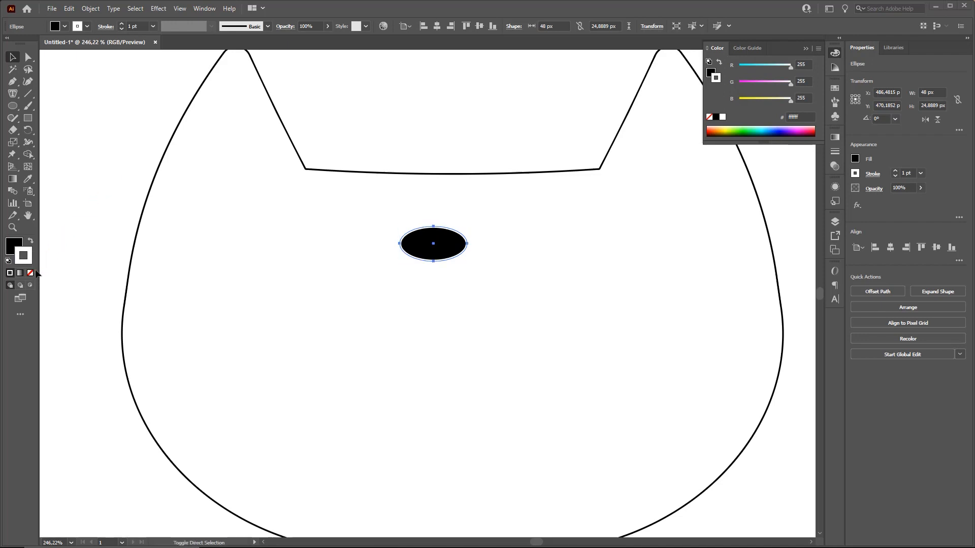
{"action": "left_click", "coordinate": [31, 273]}
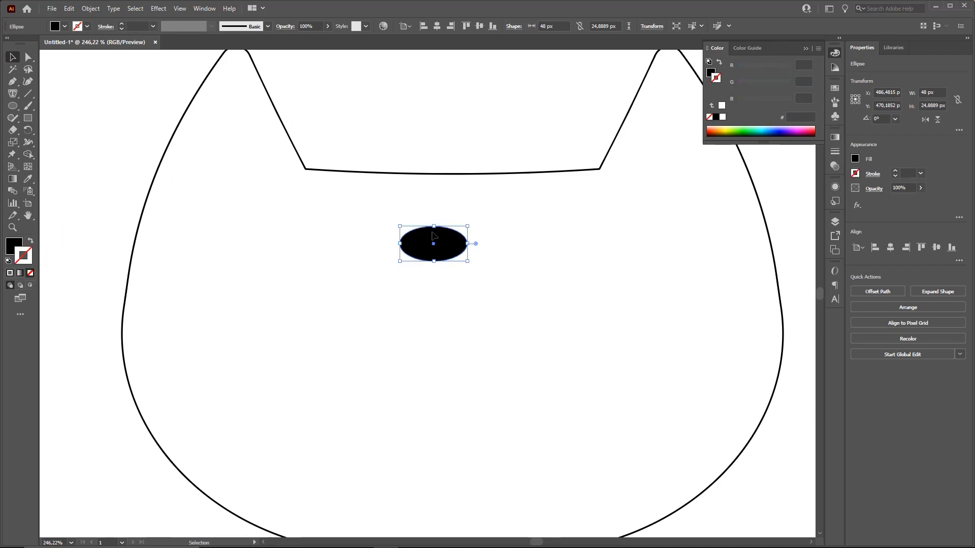
{"action": "key", "text": "ctrl"}
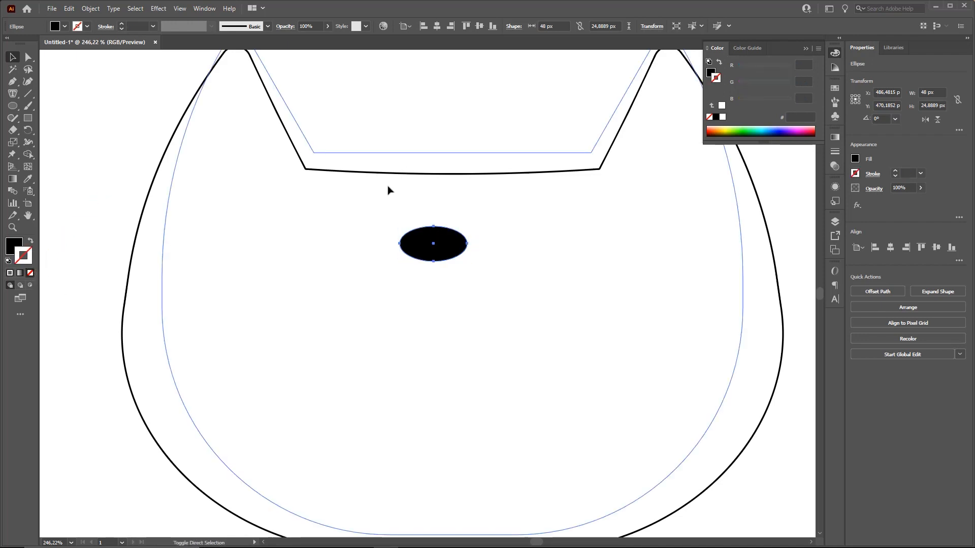
Shape the black ellipse into a nose by raising its left and right anchor points toward its top edge, then deselect it
{"action": "left_click", "coordinate": [30, 61]}
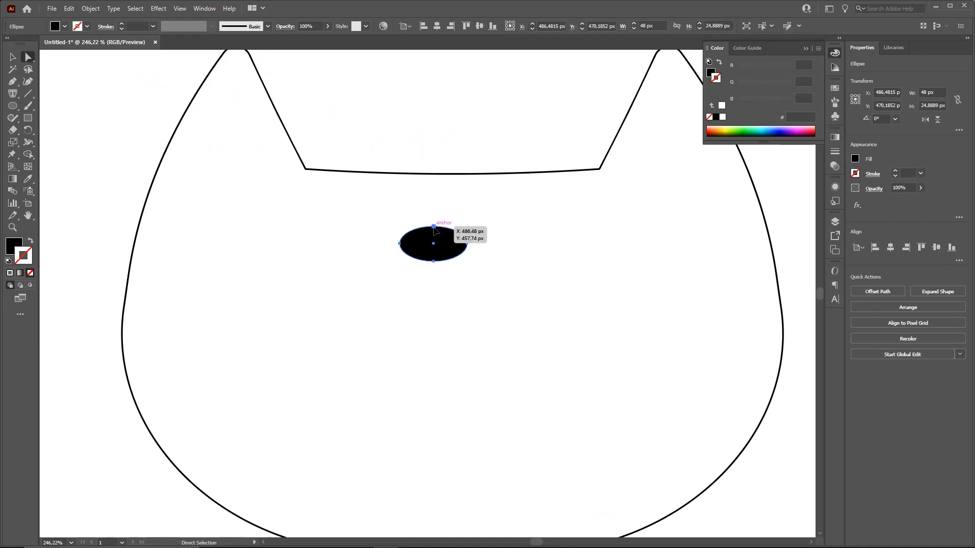
{"action": "left_click_drag", "start_coordinate": [433, 229], "coordinate": [436, 240]}
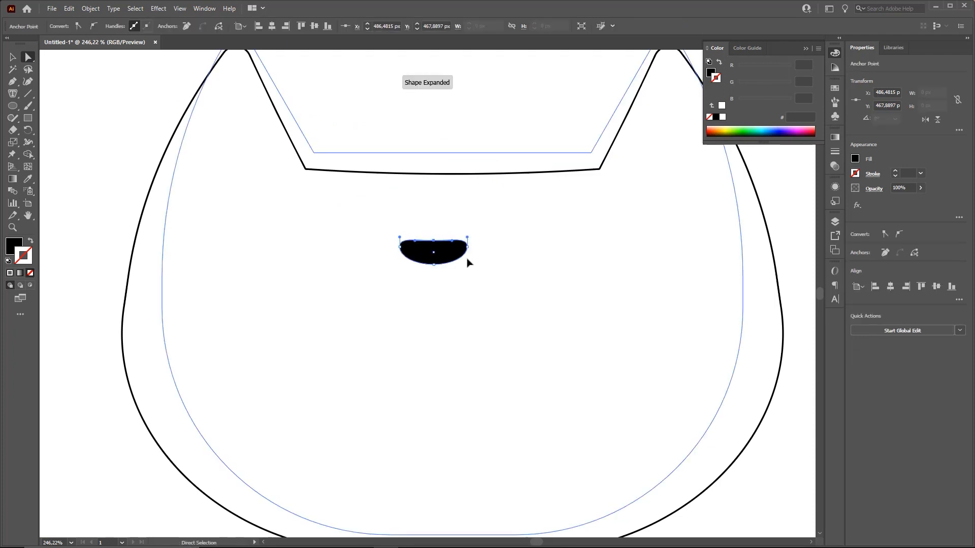
{"action": "key", "text": "ctrl+z"}
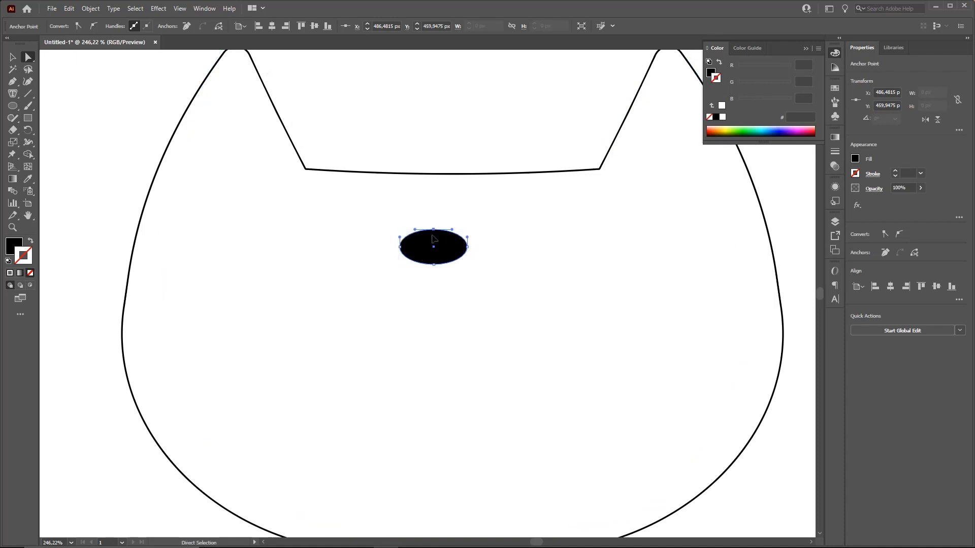
{"action": "left_click", "coordinate": [401, 248]}
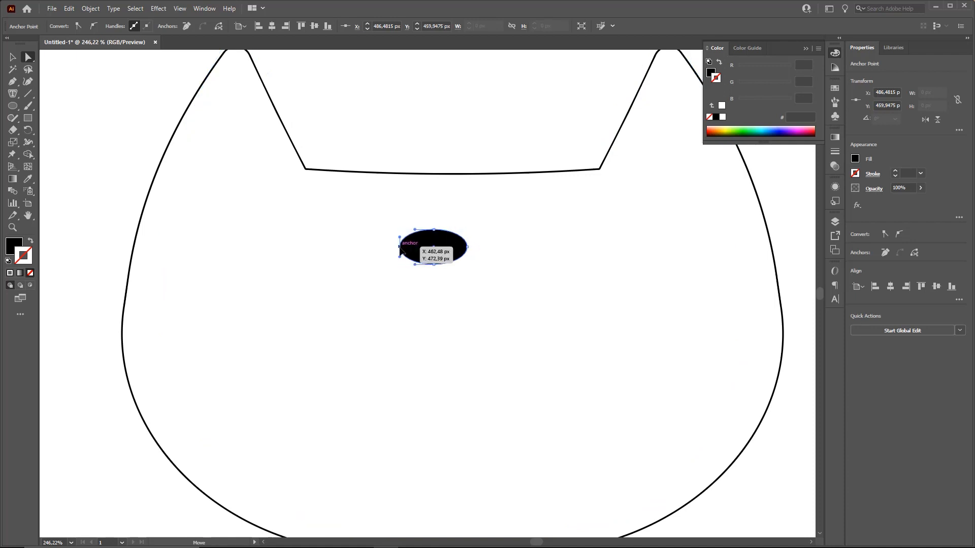
{"action": "left_click", "coordinate": [466, 248]}
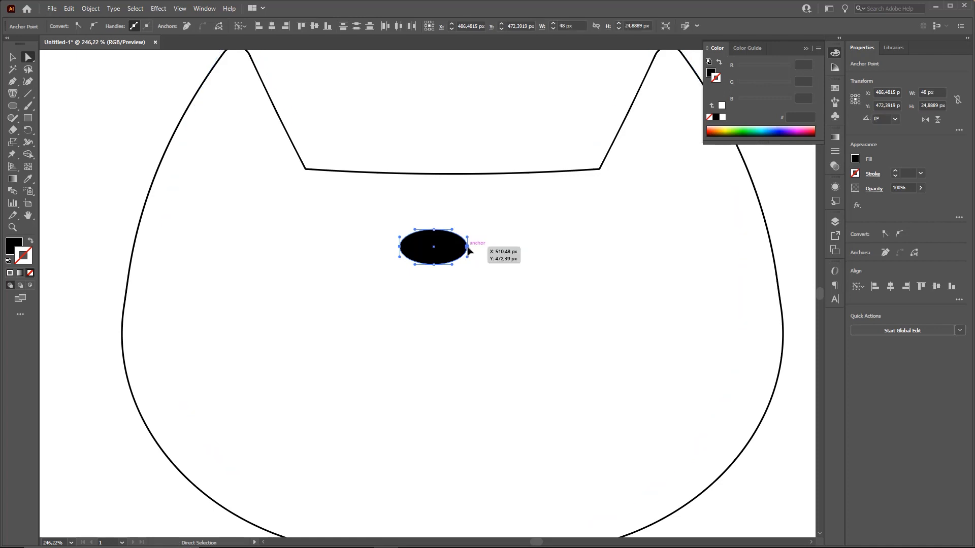
{"action": "left_click_drag", "start_coordinate": [467, 247], "coordinate": [467, 237]}
{"action": "key", "text": "v"}
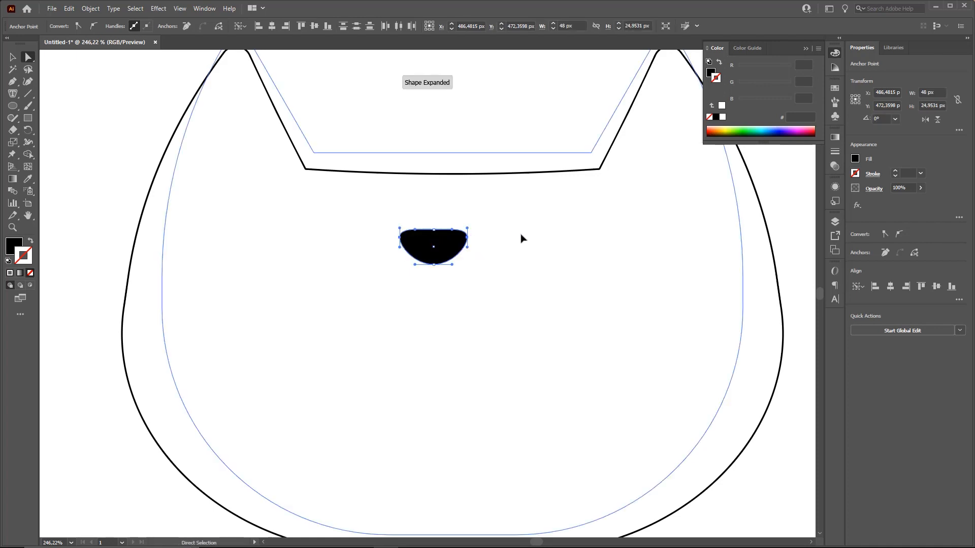
{"action": "left_click", "coordinate": [776, 240]}
Center the black nose horizontally and vertically relative to the artboard, then deselect it
{"action": "scroll", "coordinate": [661, 271], "scroll_direction": "down", "scroll_amount": 3}
{"action": "left_click_drag", "start_coordinate": [571, 283], "coordinate": [481, 292]}
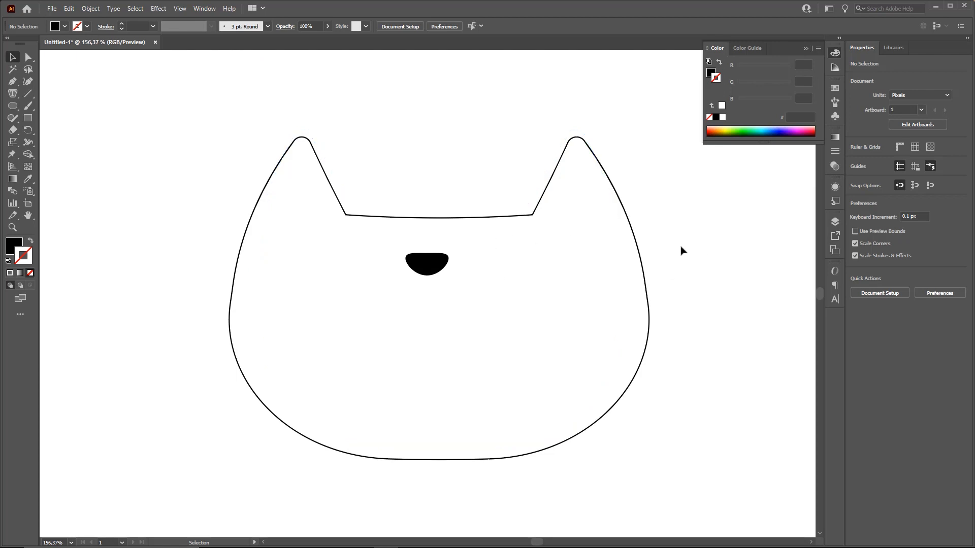
{"action": "scroll", "coordinate": [438, 157], "scroll_direction": "down", "scroll_amount": 2}
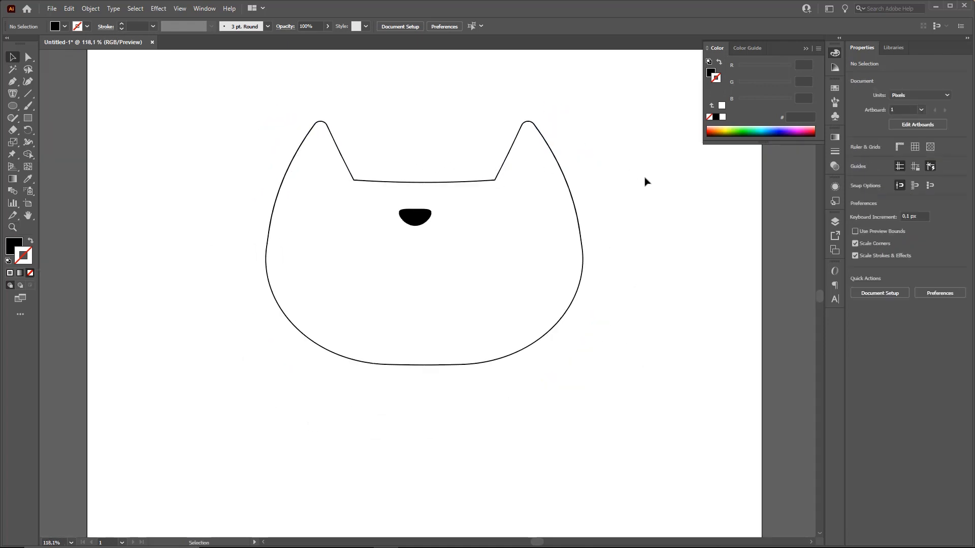
{"action": "mouse_move", "coordinate": [413, 239]}
{"action": "left_mouse_down"}
{"action": "mouse_move", "coordinate": [428, 153]}
{"action": "mouse_move", "coordinate": [454, 174]}
{"action": "mouse_move", "coordinate": [525, 173]}
{"action": "mouse_move", "coordinate": [435, 168]}
{"action": "left_mouse_up"}
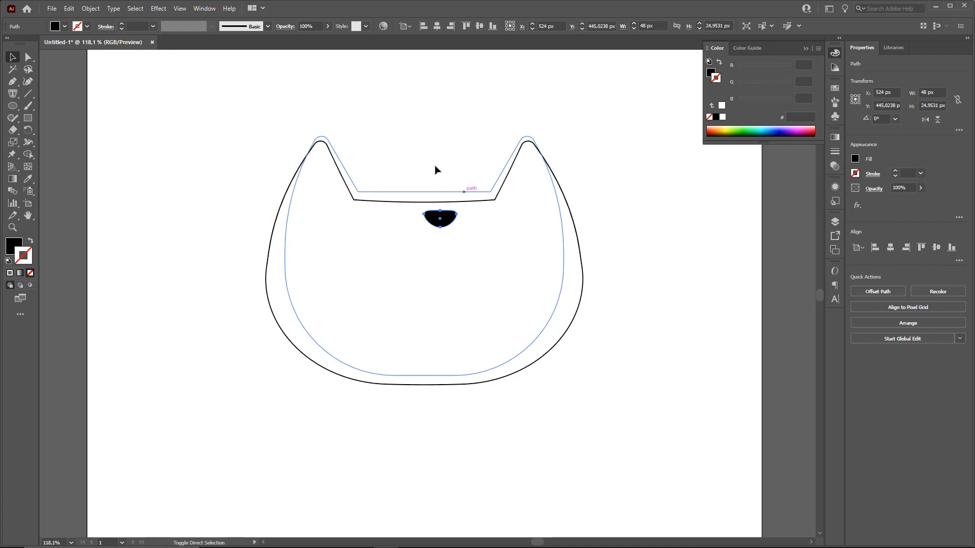
{"action": "left_click", "coordinate": [437, 25]}
{"action": "left_click", "coordinate": [479, 26]}
{"action": "left_click", "coordinate": [583, 215]}
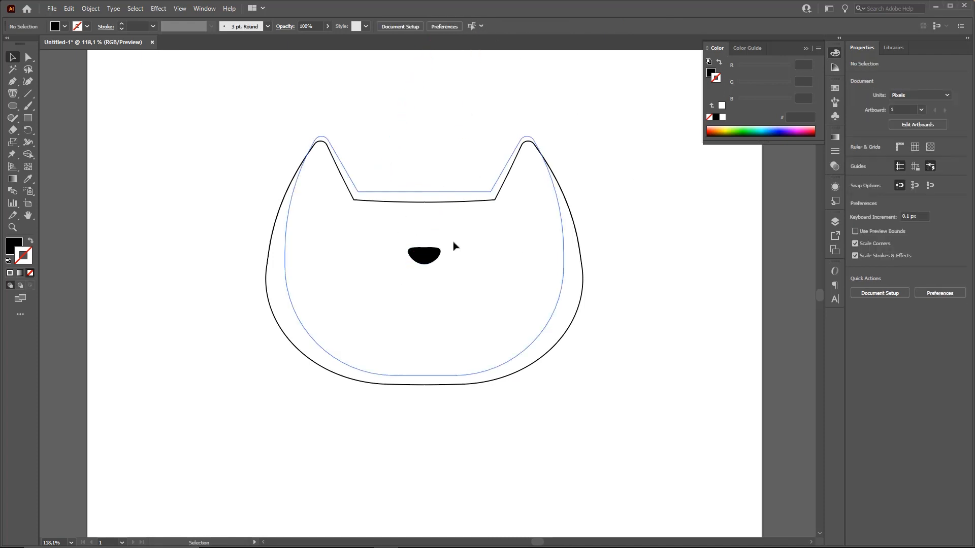
Move the nose straight down to slightly below the middle of the cat's face and deselect it
{"action": "key", "text": "z"}
{"action": "left_click_drag", "start_coordinate": [480, 258], "coordinate": [441, 287]}
{"action": "key", "text": "v"}
{"action": "left_click", "coordinate": [568, 215]}
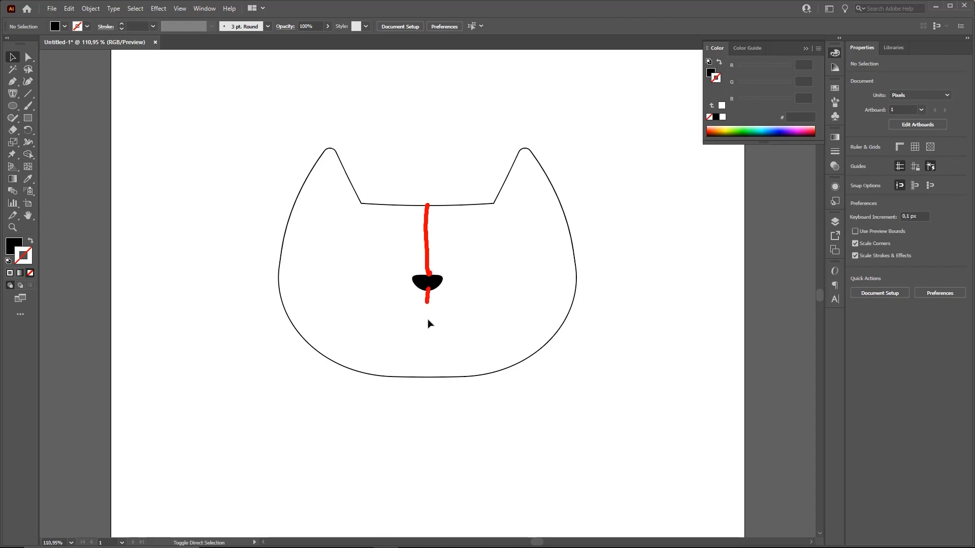
{"action": "left_click_drag", "start_coordinate": [428, 324], "coordinate": [429, 377]}
{"action": "key", "text": "Escape"}
{"action": "mouse_move", "coordinate": [515, 327]}
{"action": "left_mouse_down"}
{"action": "mouse_move", "coordinate": [488, 323]}
{"action": "mouse_move", "coordinate": [506, 322]}
{"action": "left_mouse_up"}
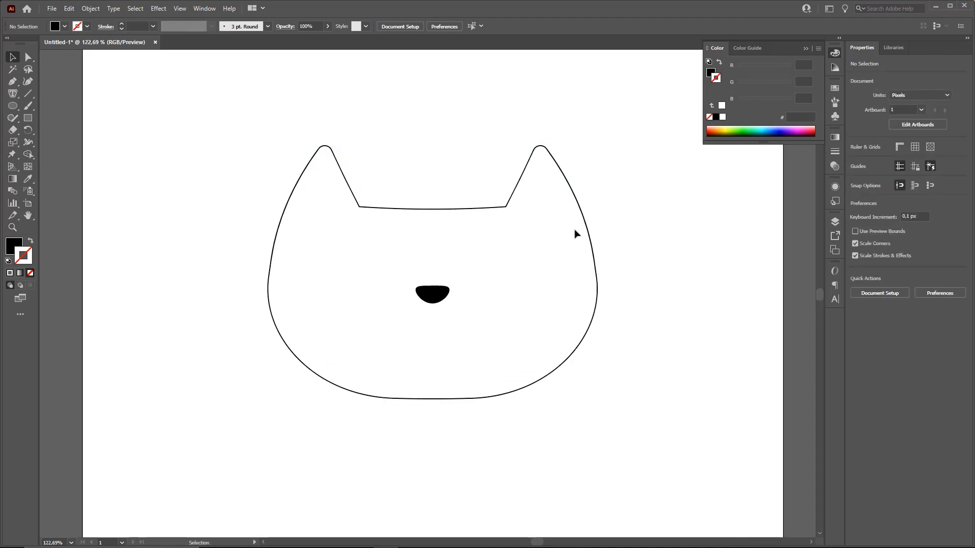
{"action": "key", "text": "ctrl+plus"}
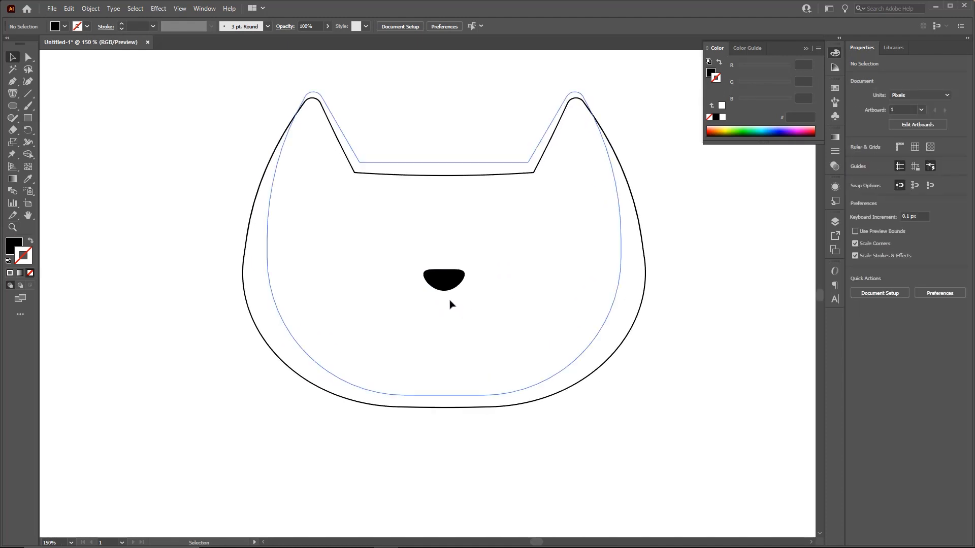
{"action": "left_click_drag", "start_coordinate": [443, 288], "coordinate": [382, 286]}
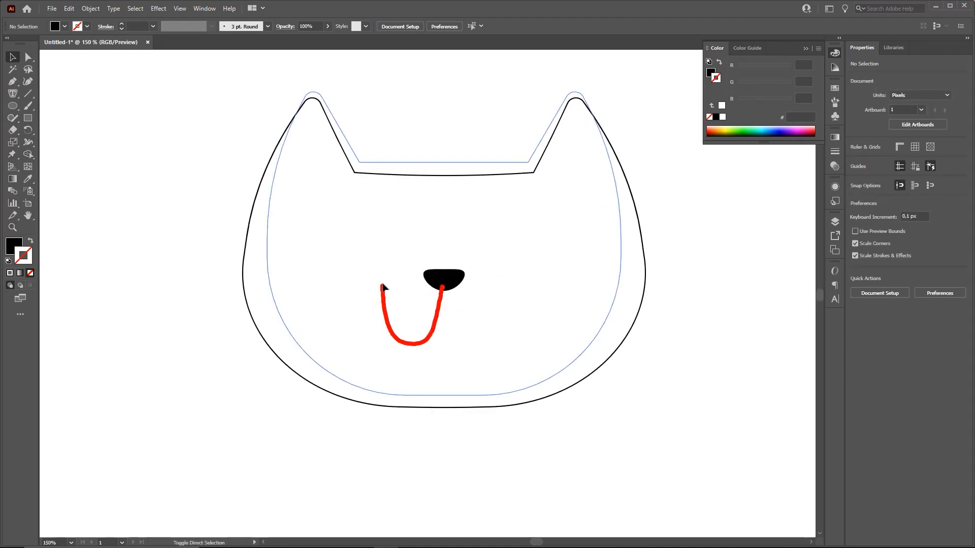
{"action": "left_click_drag", "start_coordinate": [443, 288], "coordinate": [512, 269]}
{"action": "key", "text": "ctrl+z"}
{"action": "key", "text": "ctrl+z"}
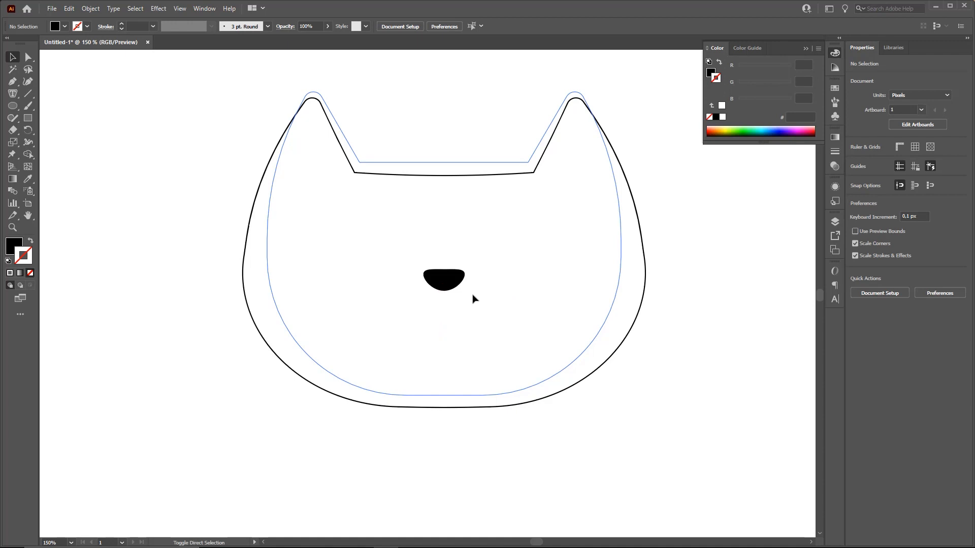
{"action": "left_click_drag", "start_coordinate": [228, 144], "coordinate": [34, 99]}
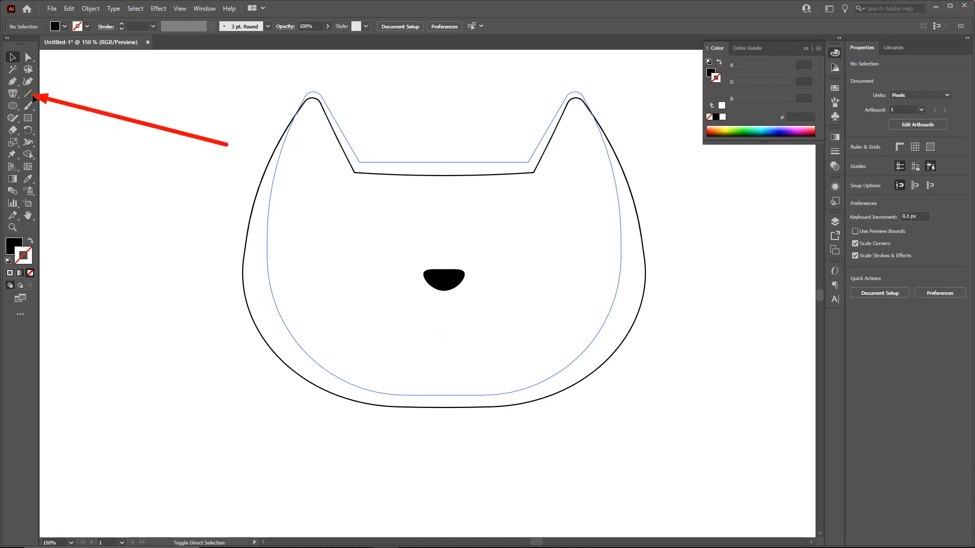
Draw a diagonal line about 276 px wide and 105 px high across the head's left edge with the Line Segment tool, then remove it
{"action": "left_click", "coordinate": [31, 96]}
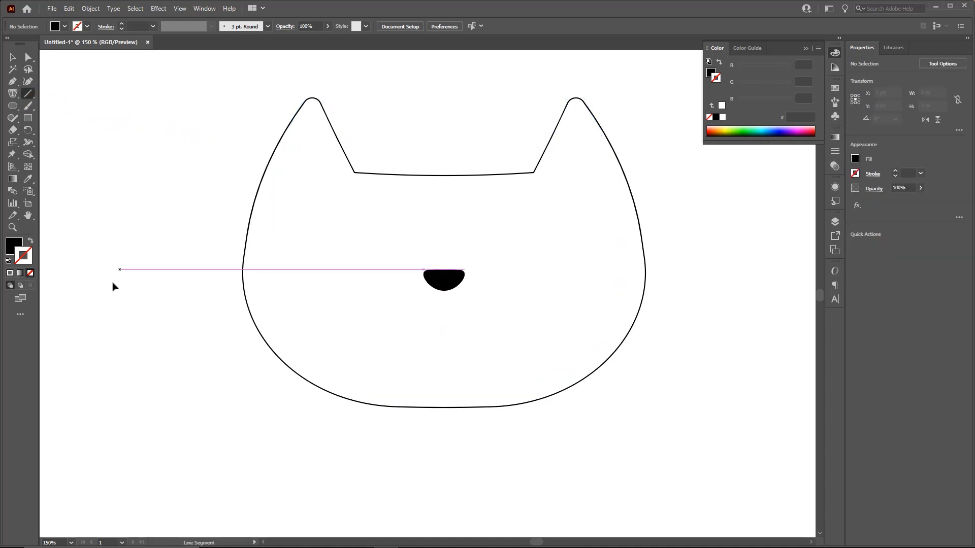
{"action": "left_click_drag", "start_coordinate": [96, 299], "coordinate": [333, 208]}
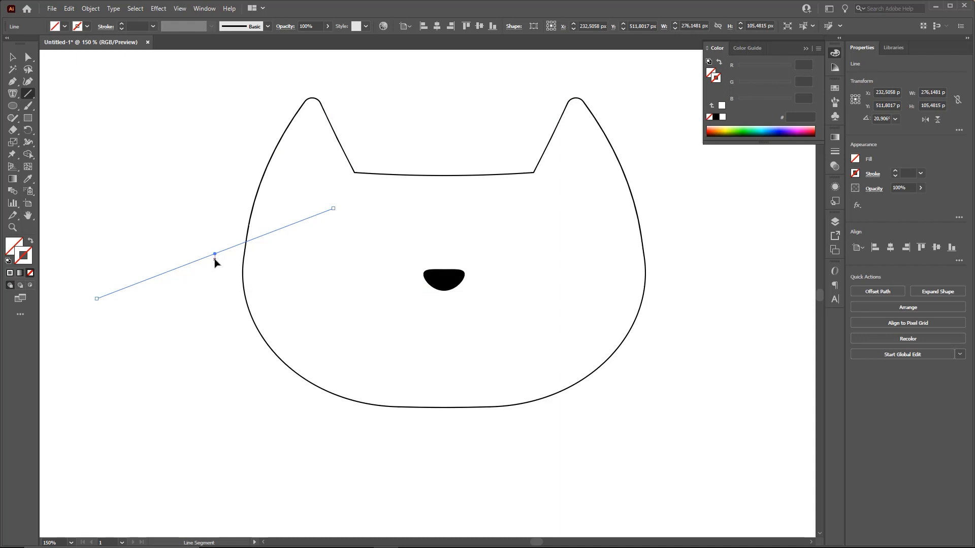
{"action": "key", "text": "a"}
{"action": "key", "text": "ctrl+shift+a"}
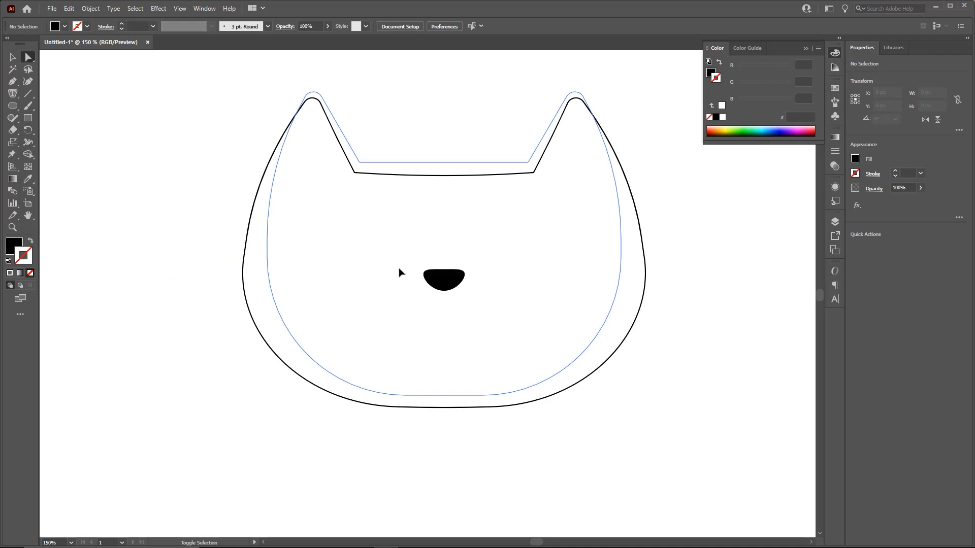
{"action": "left_click_drag", "start_coordinate": [521, 178], "coordinate": [446, 269]}
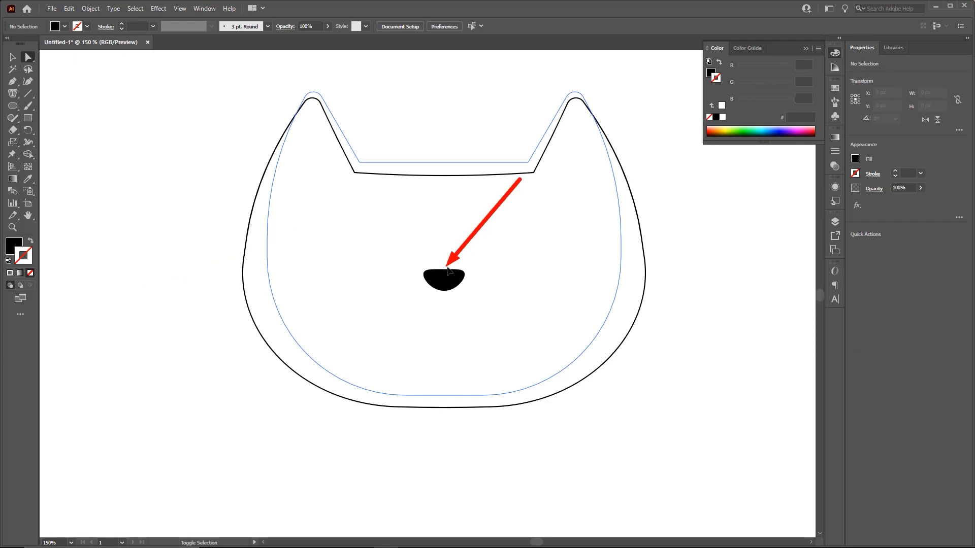
{"action": "mouse_move", "coordinate": [521, 179]}
{"action": "left_mouse_down"}
{"action": "mouse_move", "coordinate": [44, 221]}
{"action": "mouse_move", "coordinate": [35, 259]}
{"action": "left_mouse_up"}
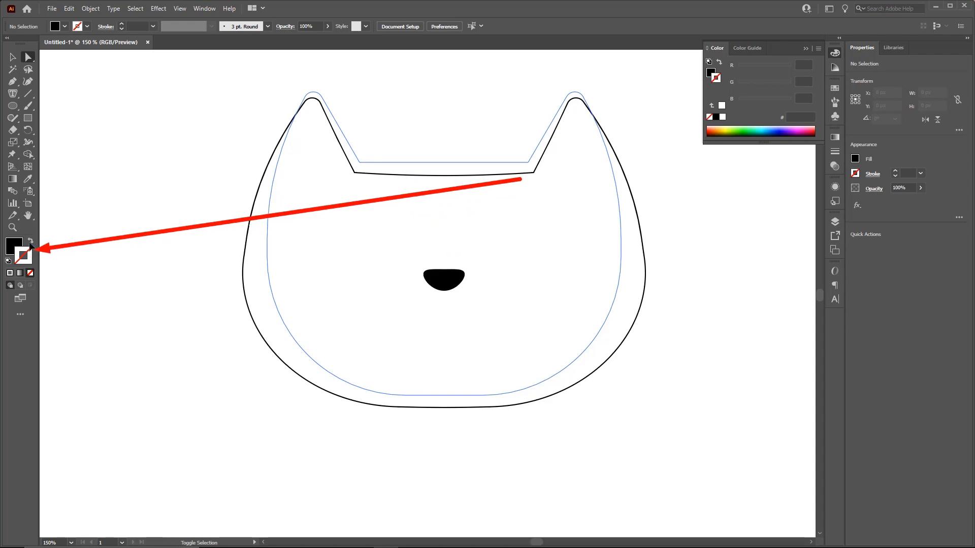
Draw a black rectangle about 100 px wide and 66 px high left of the head using the nose's fill, then undo it
{"action": "key", "text": "Escape"}
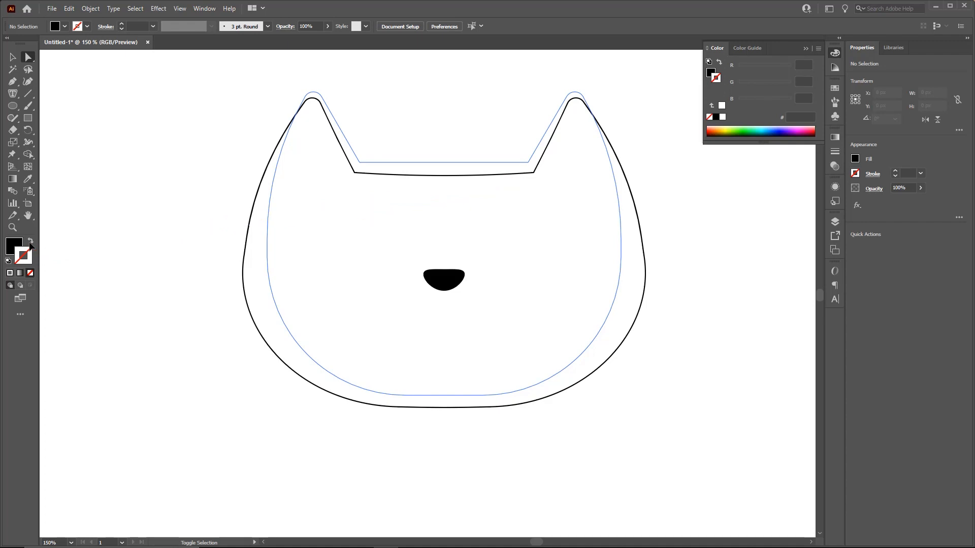
{"action": "mouse_move", "coordinate": [186, 463]}
{"action": "left_mouse_down"}
{"action": "mouse_move", "coordinate": [194, 443]}
{"action": "mouse_move", "coordinate": [279, 369]}
{"action": "mouse_move", "coordinate": [192, 419]}
{"action": "mouse_move", "coordinate": [230, 368]}
{"action": "mouse_move", "coordinate": [276, 361]}
{"action": "mouse_move", "coordinate": [460, 274]}
{"action": "mouse_move", "coordinate": [450, 281]}
{"action": "left_mouse_up"}
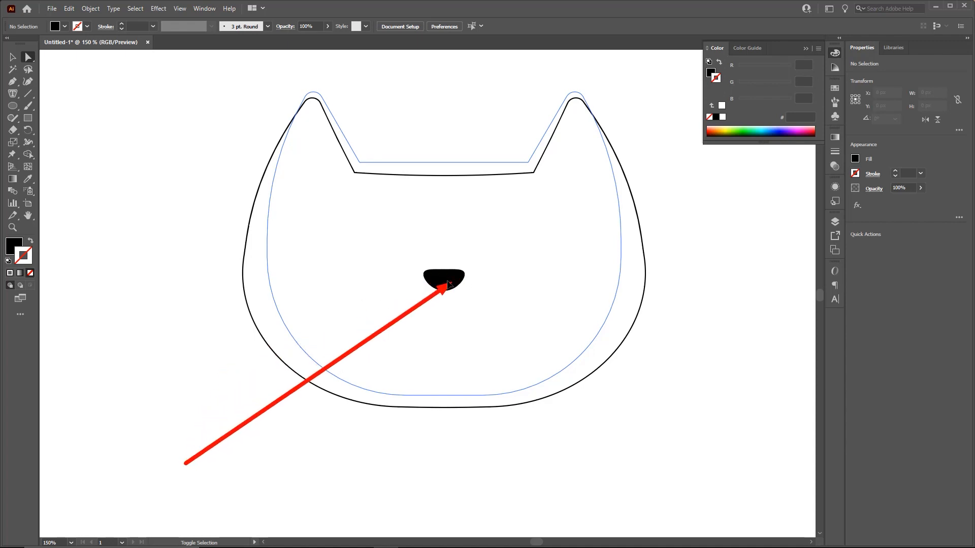
{"action": "key", "text": "Escape"}
{"action": "left_click", "coordinate": [450, 280]}
{"action": "key", "text": "v"}
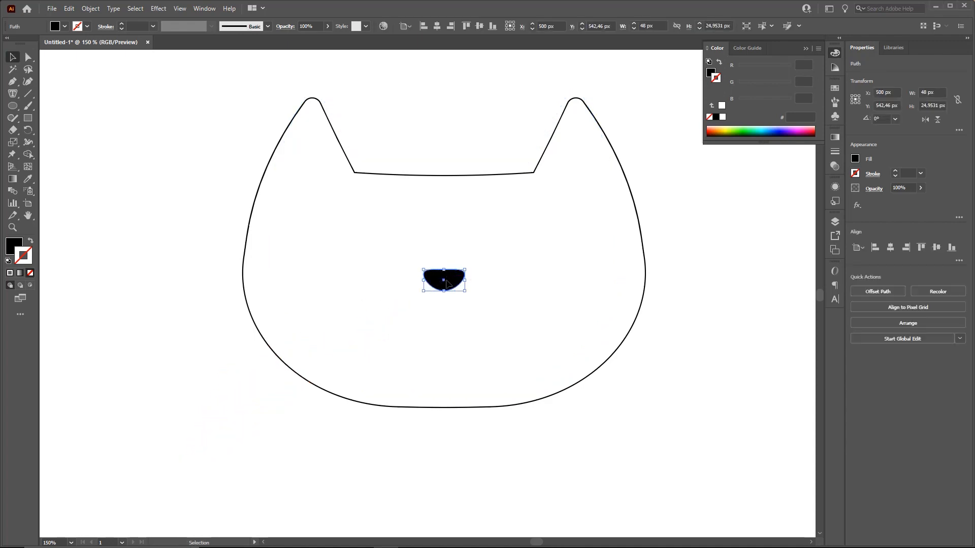
{"action": "left_click_drag", "start_coordinate": [147, 185], "coordinate": [38, 123]}
{"action": "left_click", "coordinate": [28, 119]}
{"action": "left_click_drag", "start_coordinate": [102, 126], "coordinate": [188, 182]}
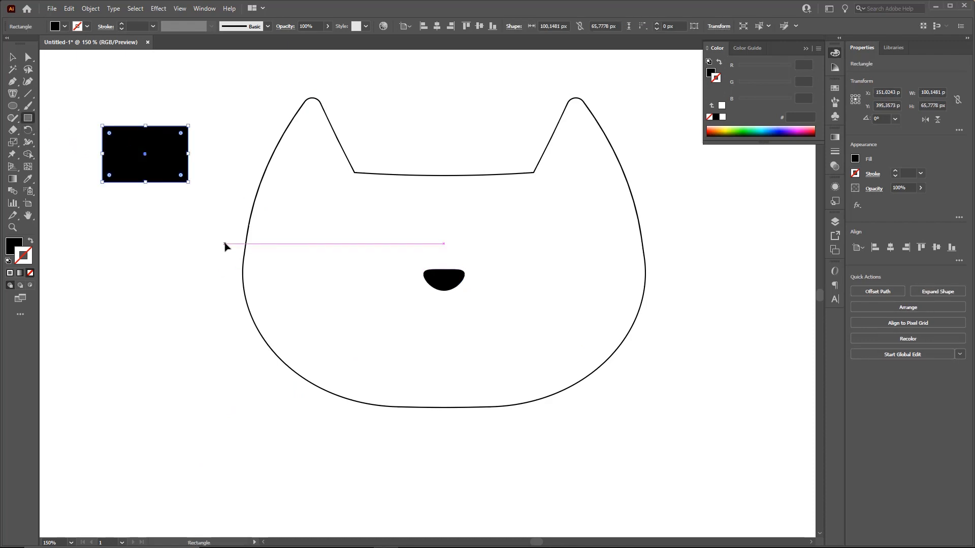
{"action": "key", "text": "ctrl+z"}
Draw a black triangle about 100 px wide left of the head with the Polygon tool, then undo it
{"action": "left_click", "coordinate": [12, 106]}
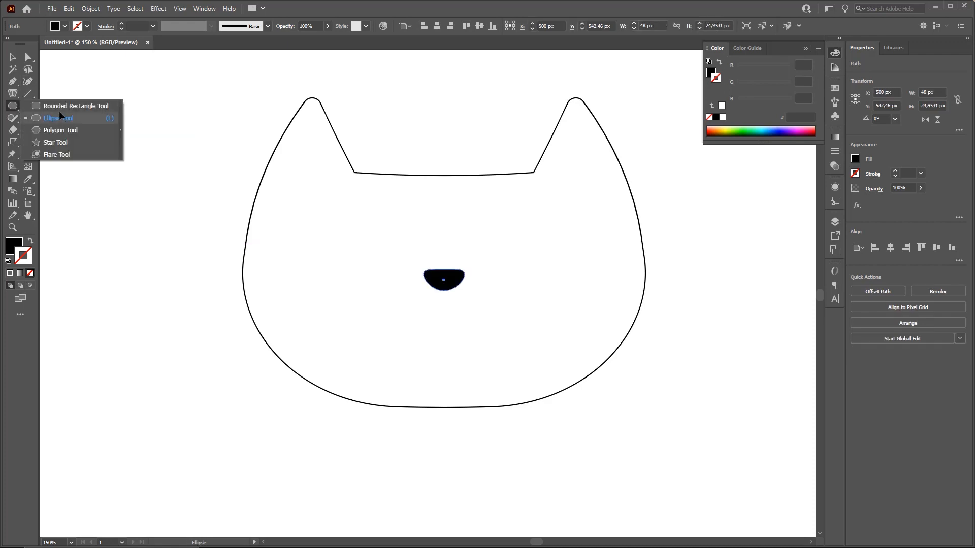
{"action": "left_click", "coordinate": [61, 130]}
{"action": "left_click_drag", "start_coordinate": [112, 208], "coordinate": [147, 243]}
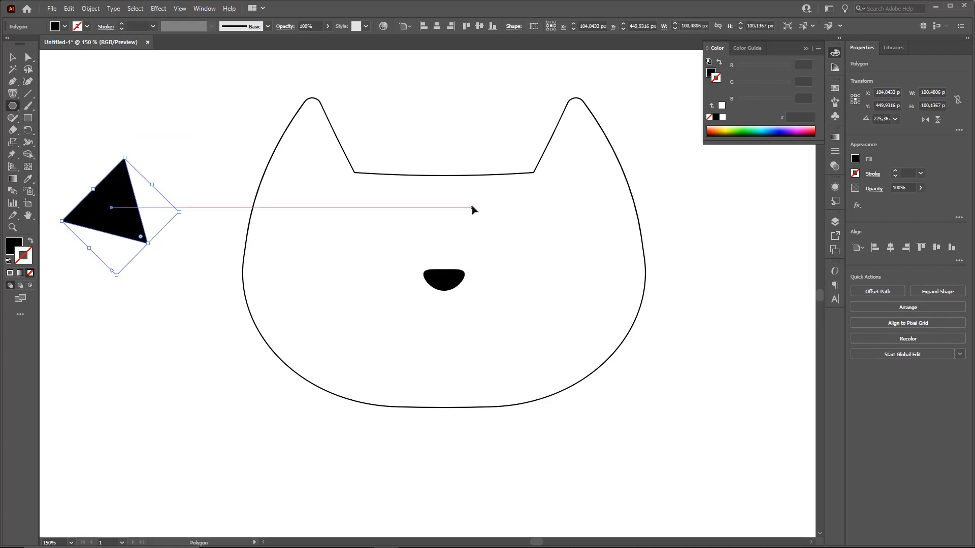
{"action": "key", "text": "ctrl+z"}
{"action": "key", "text": "v"}
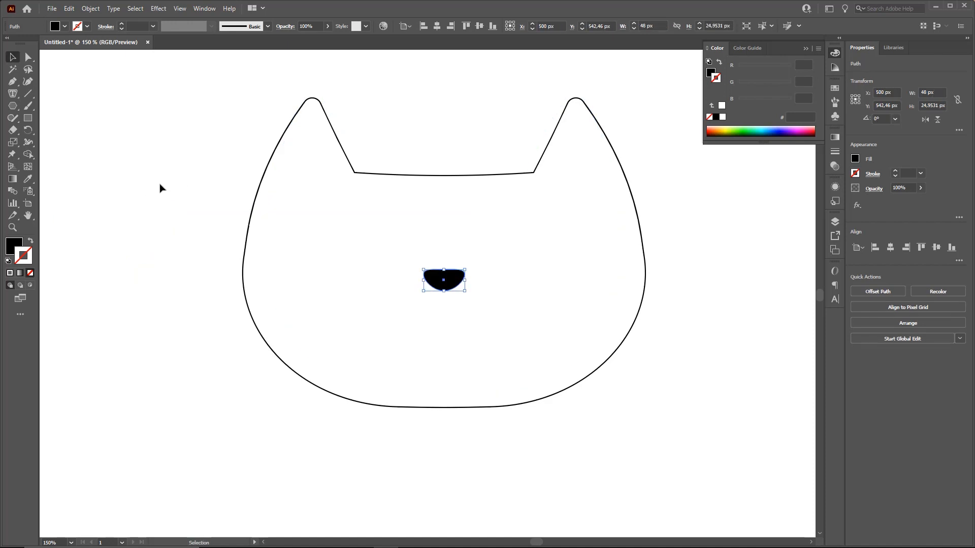
Select the head outline to make its white fill and black 1 pt stroke current, then leave isolation mode
{"action": "key", "text": "ctrl"}
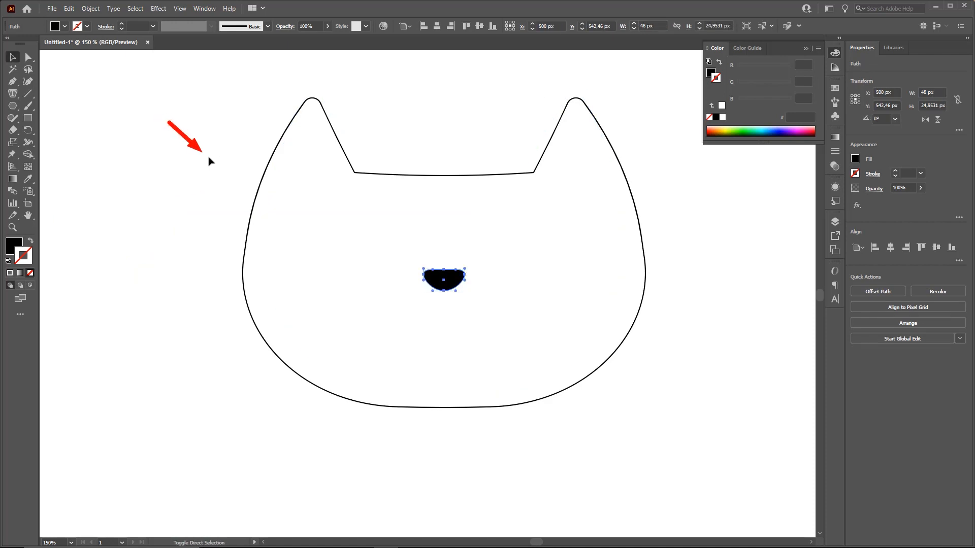
{"action": "double_click", "coordinate": [257, 195]}
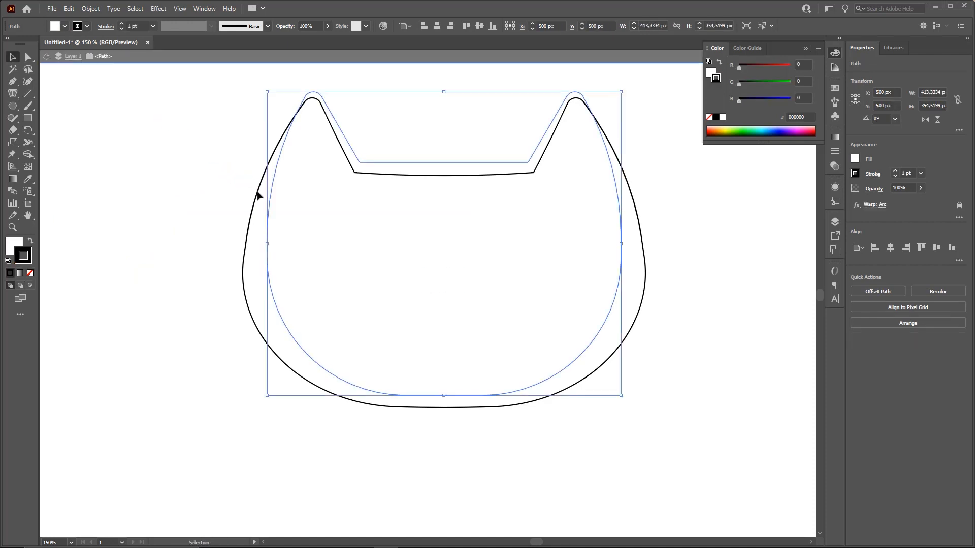
{"action": "double_click", "coordinate": [202, 167]}
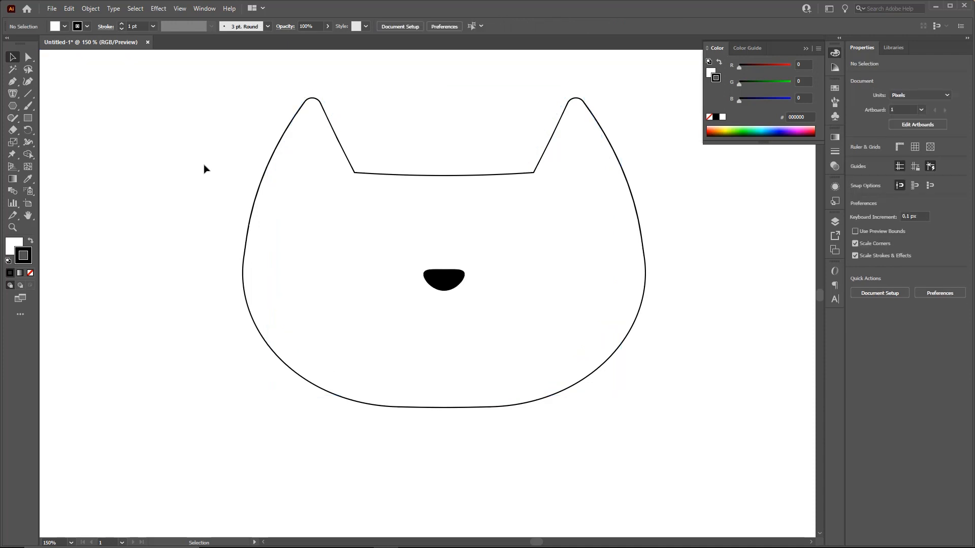
Draw a white rectangle with a black outline, about 121 by 87 px, left of the head and delete it
{"action": "left_click", "coordinate": [29, 119]}
{"action": "left_click_drag", "start_coordinate": [114, 129], "coordinate": [218, 203]}
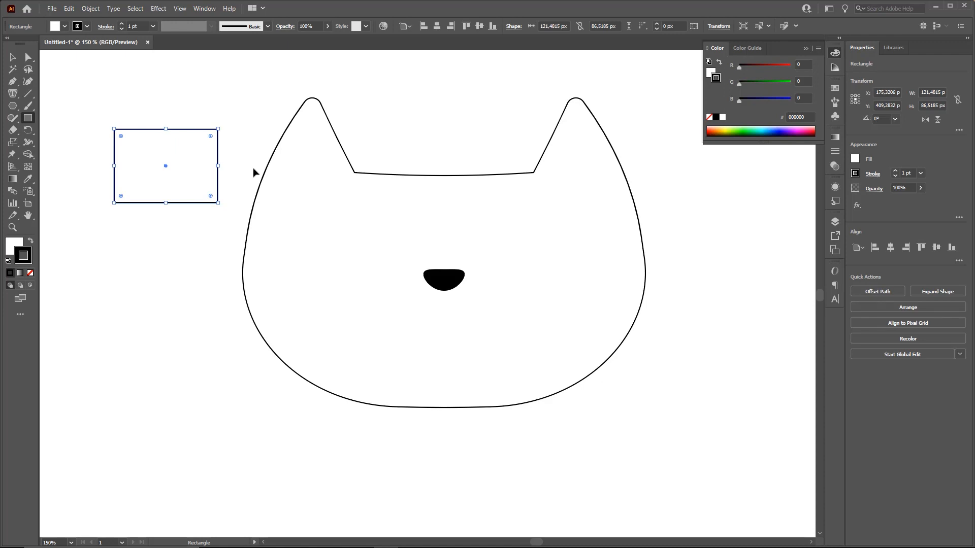
{"action": "key", "text": "Delete"}
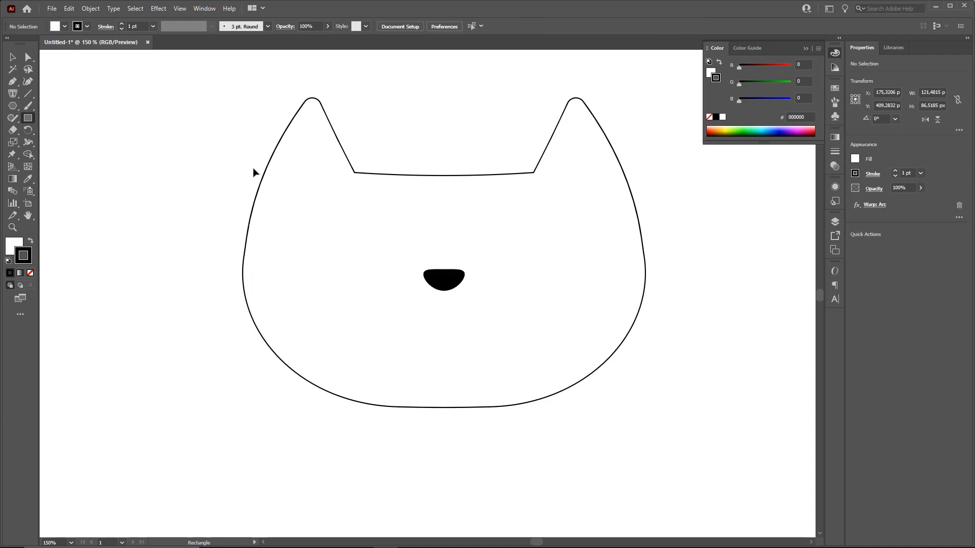
Draw a horizontal line about 63 px long leftward from the nose's bottom point with the Line Segment tool
{"action": "left_click", "coordinate": [29, 95]}
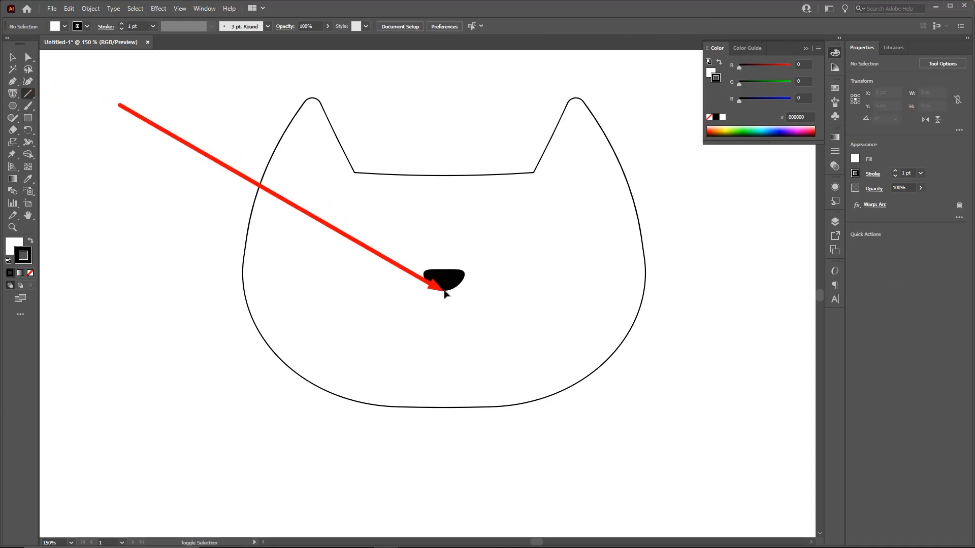
{"action": "mouse_move", "coordinate": [444, 291]}
{"action": "left_mouse_down"}
{"action": "mouse_move", "coordinate": [383, 291]}
{"action": "mouse_move", "coordinate": [459, 339]}
{"action": "mouse_move", "coordinate": [462, 298]}
{"action": "left_mouse_up"}
{"action": "key", "text": "v"}
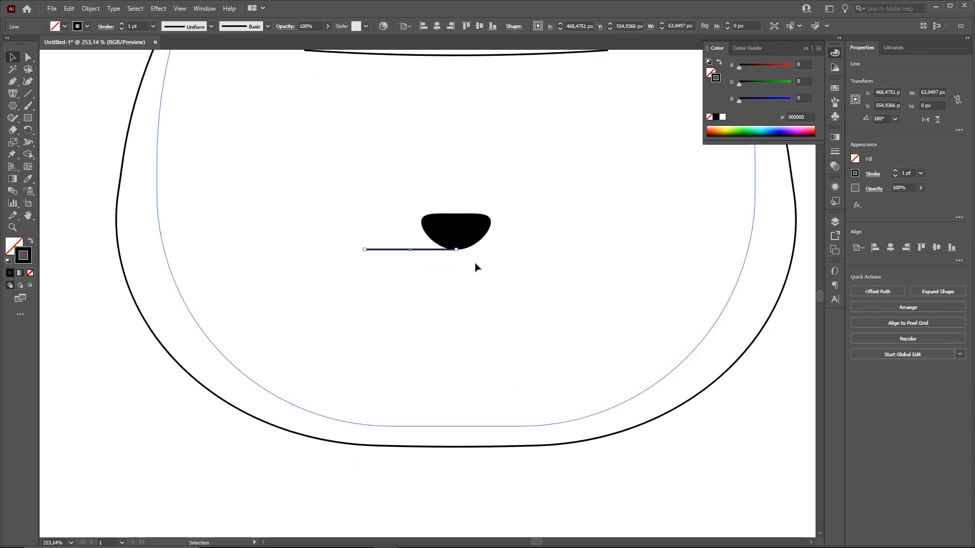
{"action": "key", "text": "ctrl"}
Bend the line's middle downward with the Curvature tool into a U-shaped mouth half about 52 px high, then deselect it
{"action": "left_click", "coordinate": [29, 83]}
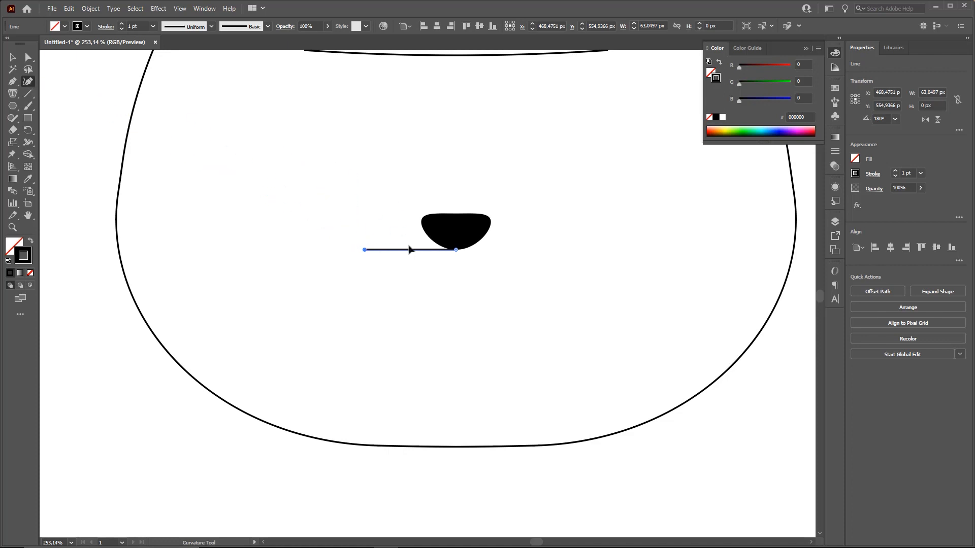
{"action": "left_click_drag", "start_coordinate": [412, 252], "coordinate": [400, 328]}
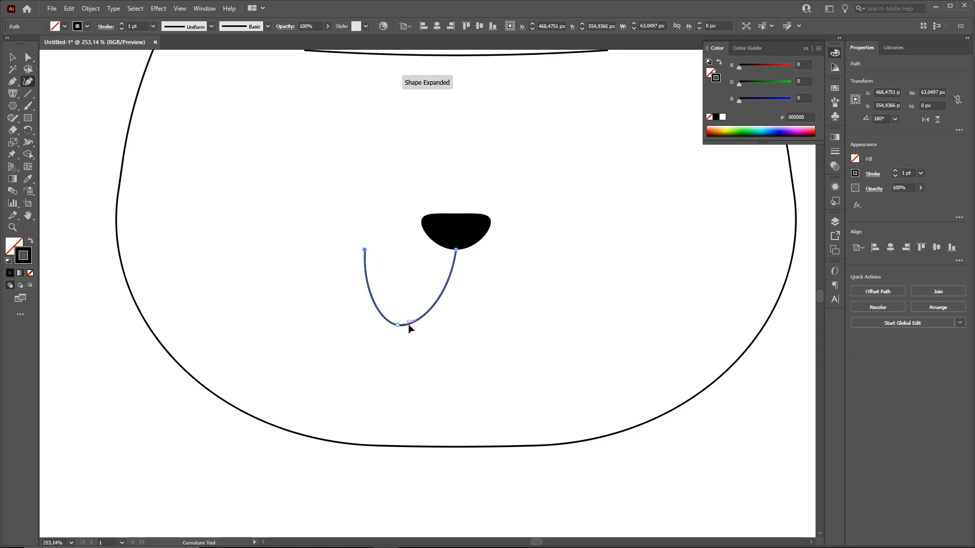
{"action": "left_click_drag", "start_coordinate": [512, 306], "coordinate": [440, 324]}
{"action": "key", "text": "v"}
{"action": "left_click", "coordinate": [459, 325]}
{"action": "left_click_drag", "start_coordinate": [398, 286], "coordinate": [352, 305]}
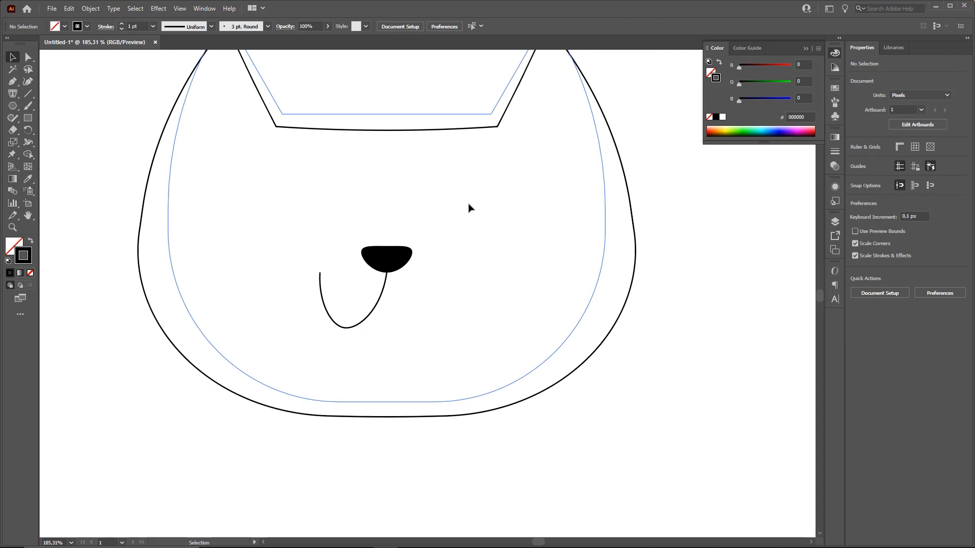
Try to reflect the mouth curve around the nose's bottom point with the Reflect tool, then undo the attempts
{"action": "left_click", "coordinate": [371, 317]}
{"action": "key", "text": "ctrl"}
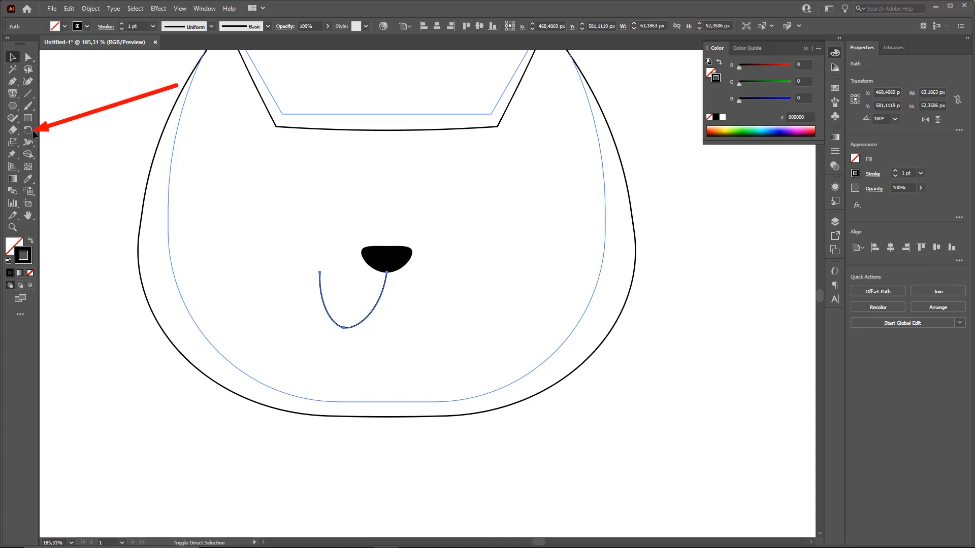
{"action": "left_click", "coordinate": [28, 130]}
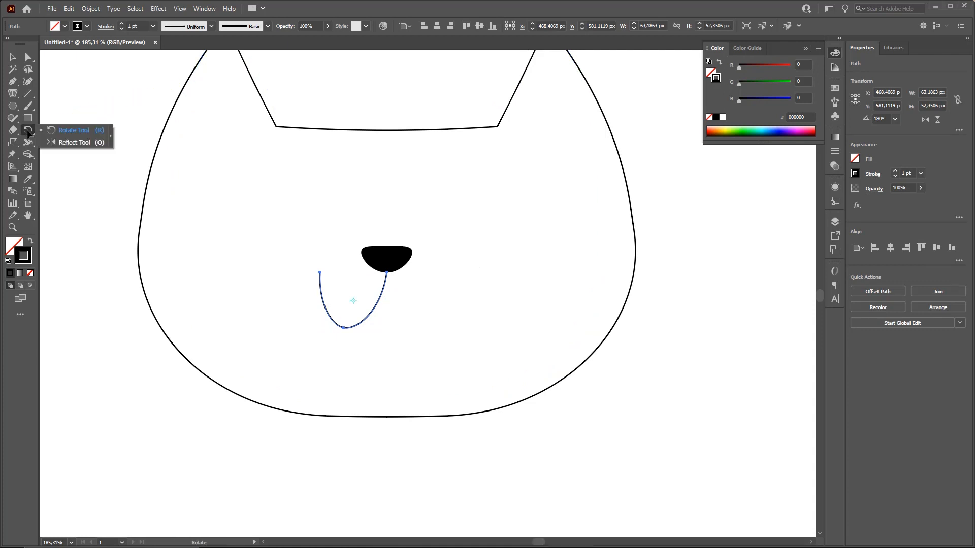
{"action": "left_click", "coordinate": [74, 144]}
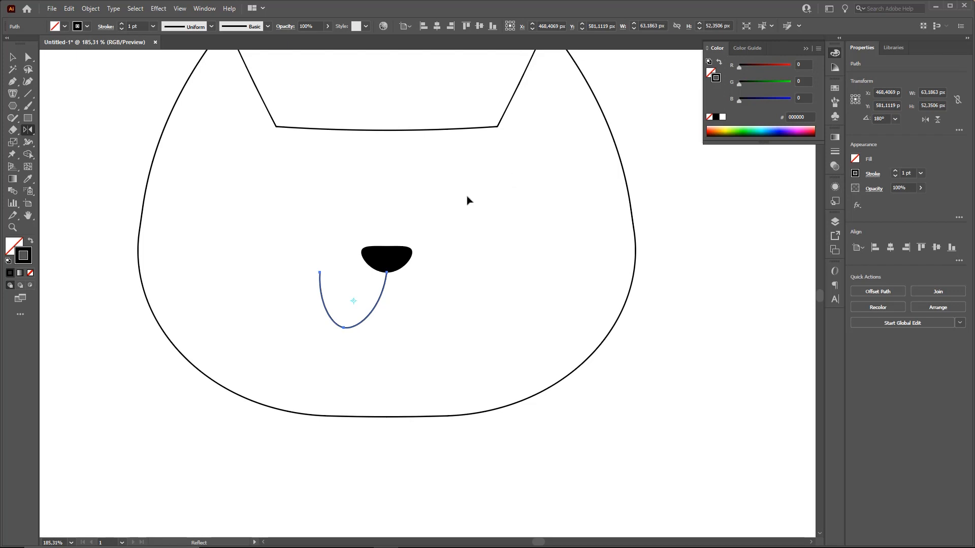
{"action": "key", "text": "ctrl+2"}
{"action": "left_click_drag", "start_coordinate": [435, 169], "coordinate": [389, 272]}
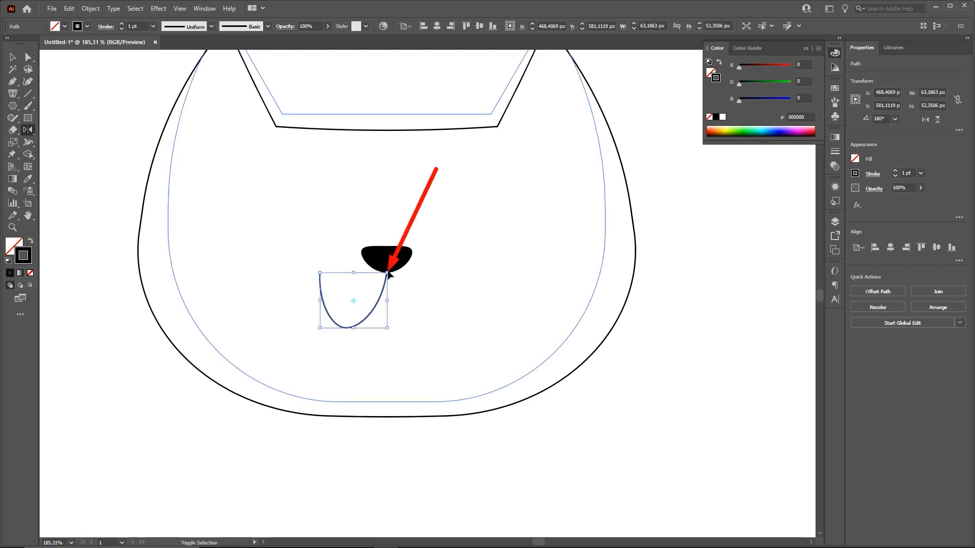
{"action": "key", "text": "Escape"}
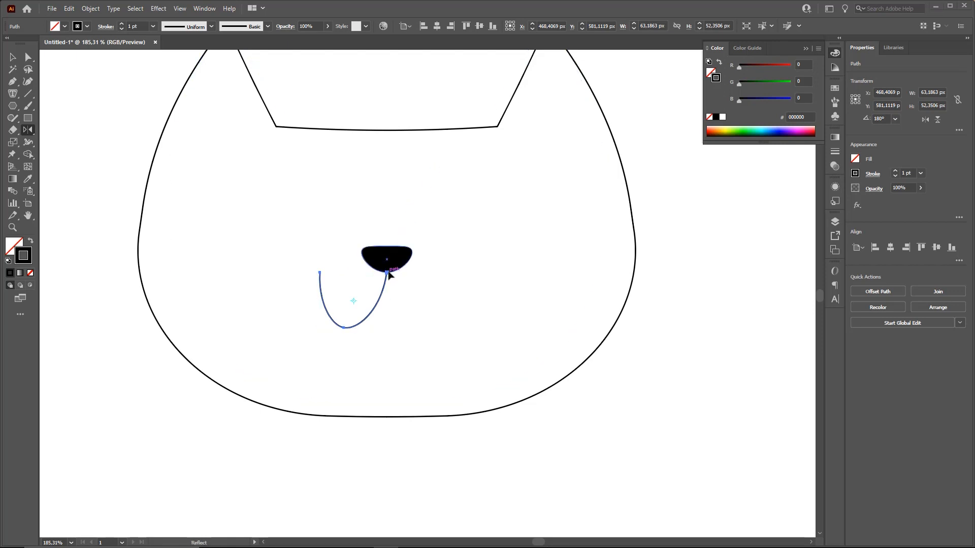
{"action": "left_click_drag", "start_coordinate": [388, 273], "coordinate": [389, 273]}
{"action": "key", "text": "ctrl+z"}
{"action": "key", "text": "ctrl"}
{"action": "left_click_drag", "start_coordinate": [454, 241], "coordinate": [367, 217]}
{"action": "key", "text": "ctrl+z"}
{"action": "key", "text": "v"}
{"action": "left_click", "coordinate": [640, 298]}
Reflect a copy of the mouth curve across a vertical axis through the nose's bottom point, then deselect it
{"action": "left_click", "coordinate": [370, 316]}
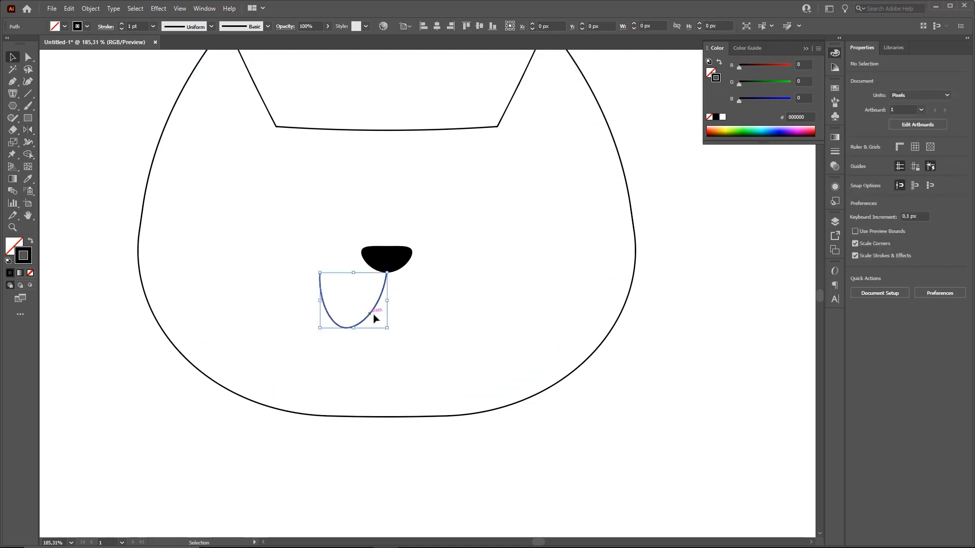
{"action": "left_click", "coordinate": [29, 131]}
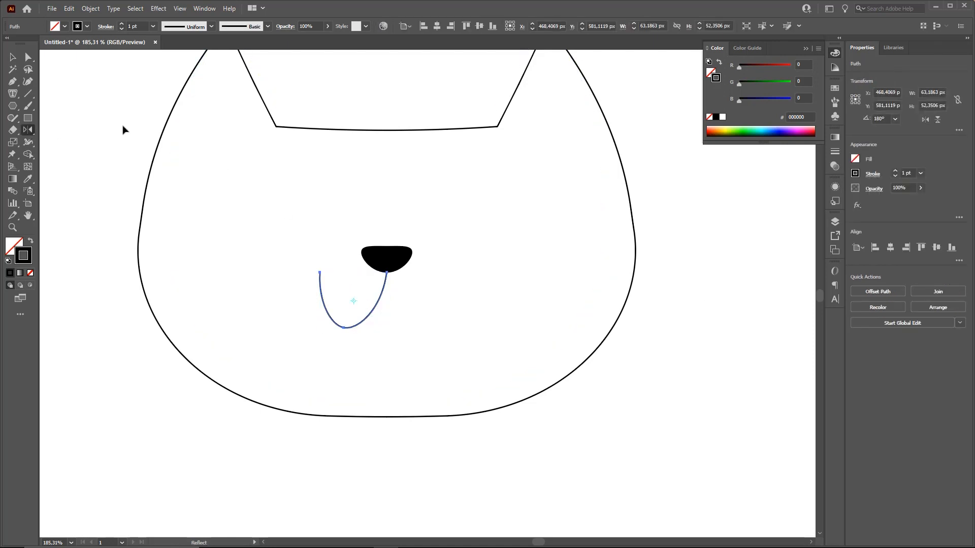
{"action": "left_click", "coordinate": [387, 273]}
{"action": "left_click_drag", "start_coordinate": [473, 231], "coordinate": [330, 218]}
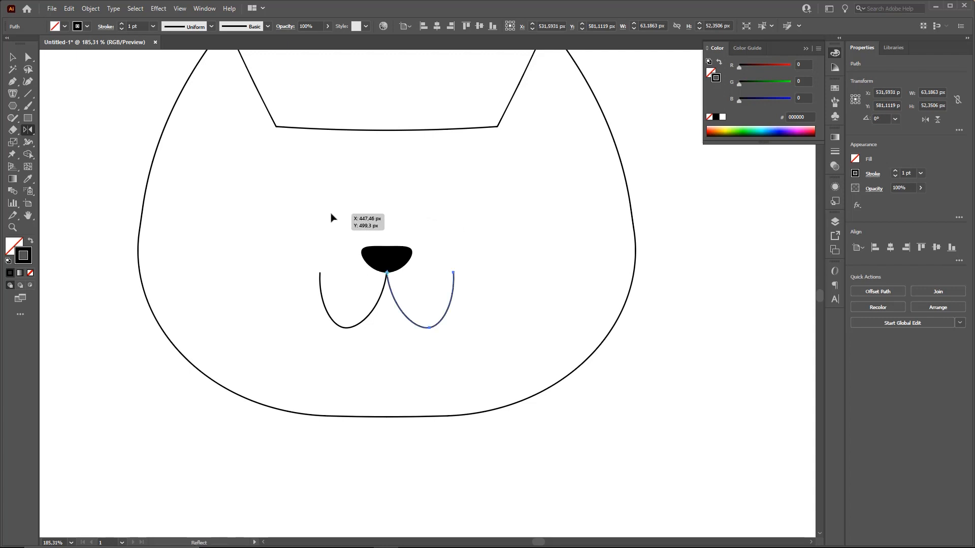
{"action": "key", "text": "v"}
{"action": "key", "text": "ctrl+space"}
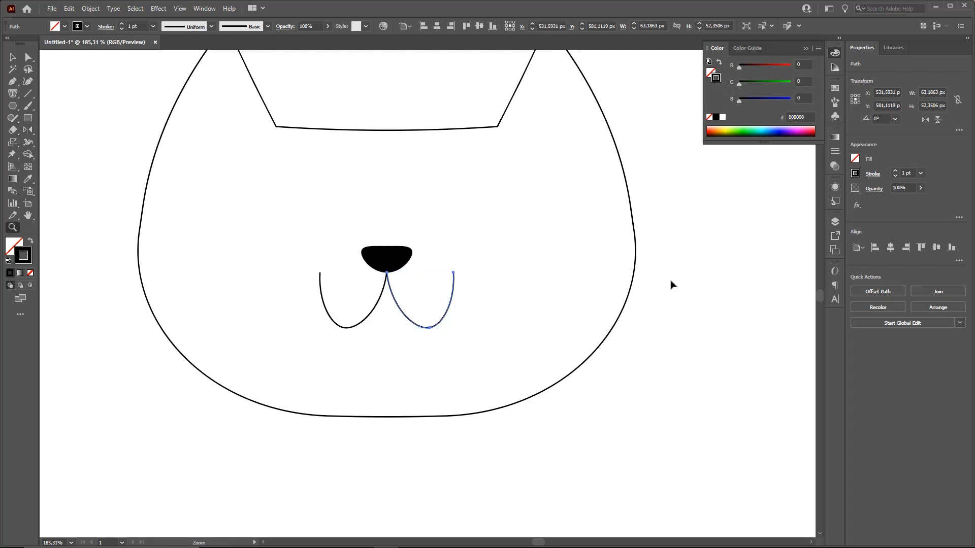
{"action": "left_click", "coordinate": [671, 285]}
{"action": "left_click_drag", "start_coordinate": [570, 287], "coordinate": [529, 343]}
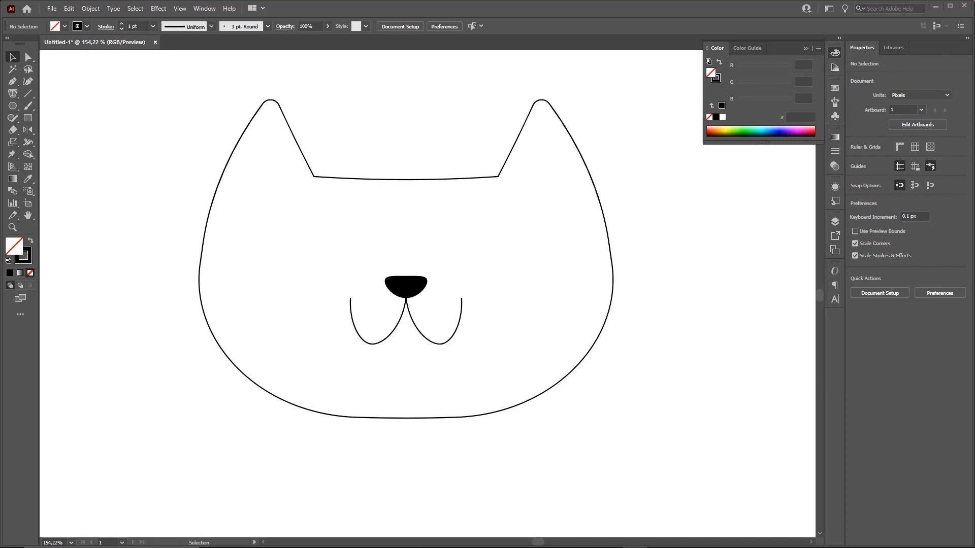
Draw an unfilled circle about 91 px in diameter on the cat's left cheek, beside the mouth, with the Ellipse tool
{"action": "left_click_drag", "start_coordinate": [396, 310], "coordinate": [419, 325]}
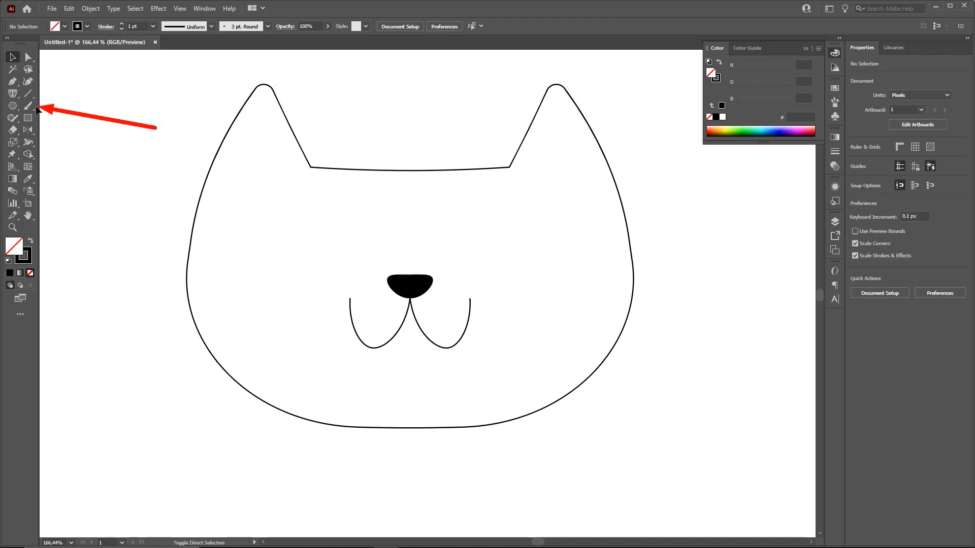
{"action": "left_click", "coordinate": [12, 106]}
{"action": "right_click", "coordinate": [11, 107]}
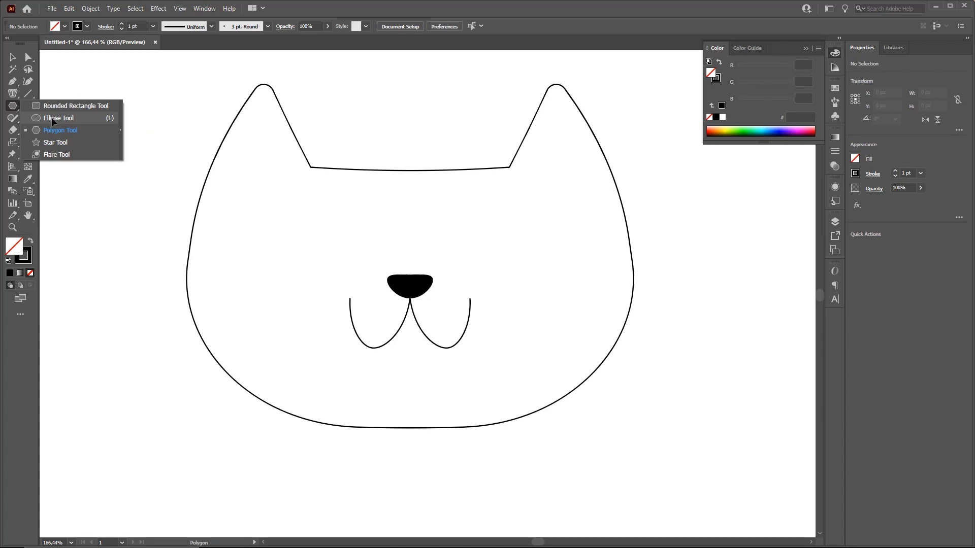
{"action": "left_click", "coordinate": [58, 118]}
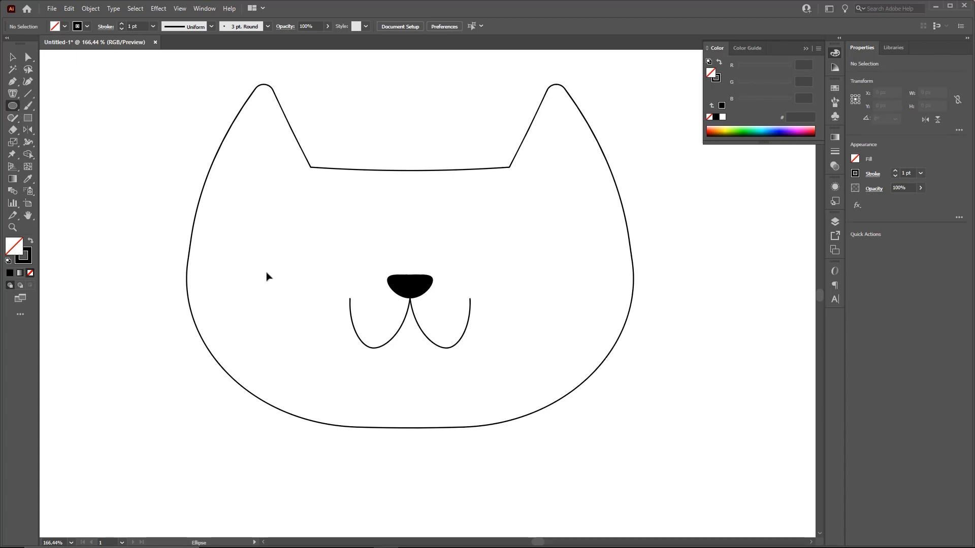
{"action": "left_click_drag", "start_coordinate": [232, 289], "coordinate": [325, 376]}
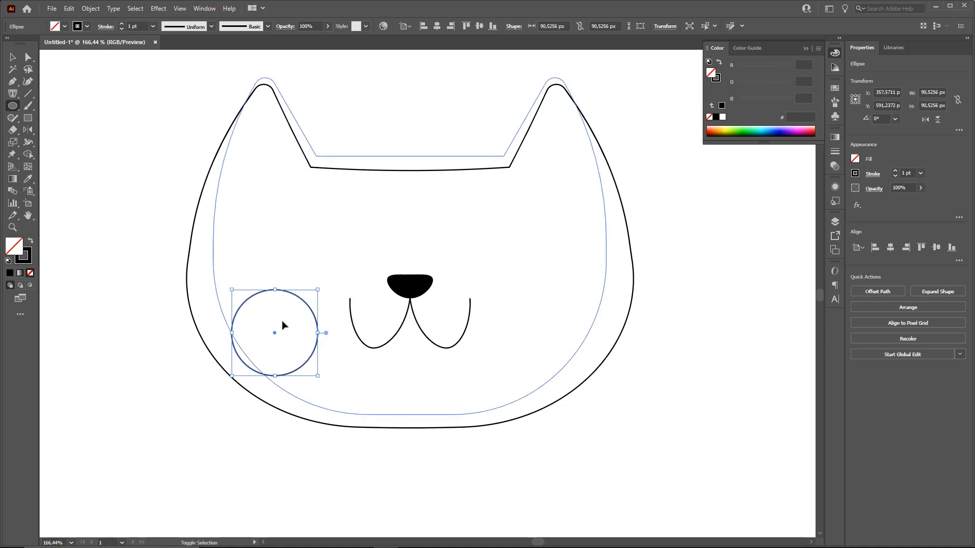
Distort the cheek circle with the Warp tool into an irregular rounded shape about 96 by 94 px, then deselect it
{"action": "left_click", "coordinate": [29, 143]}
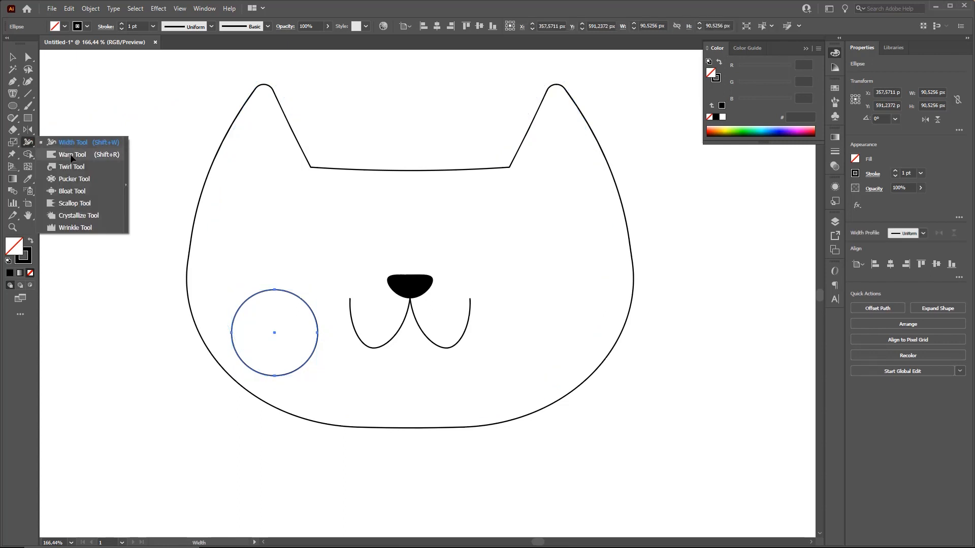
{"action": "left_click", "coordinate": [71, 155]}
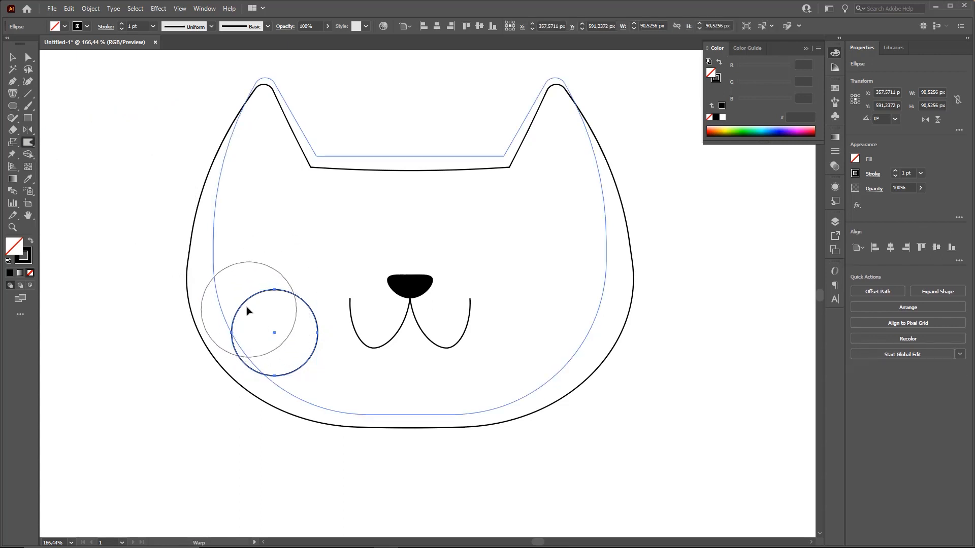
{"action": "left_click_drag", "start_coordinate": [229, 283], "coordinate": [300, 304]}
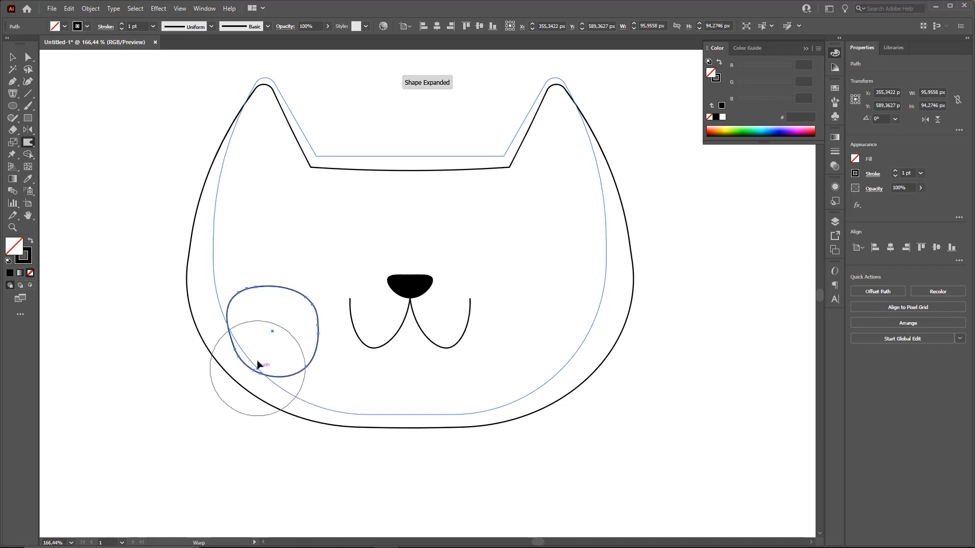
{"action": "key", "text": "v"}
{"action": "left_click", "coordinate": [283, 410]}
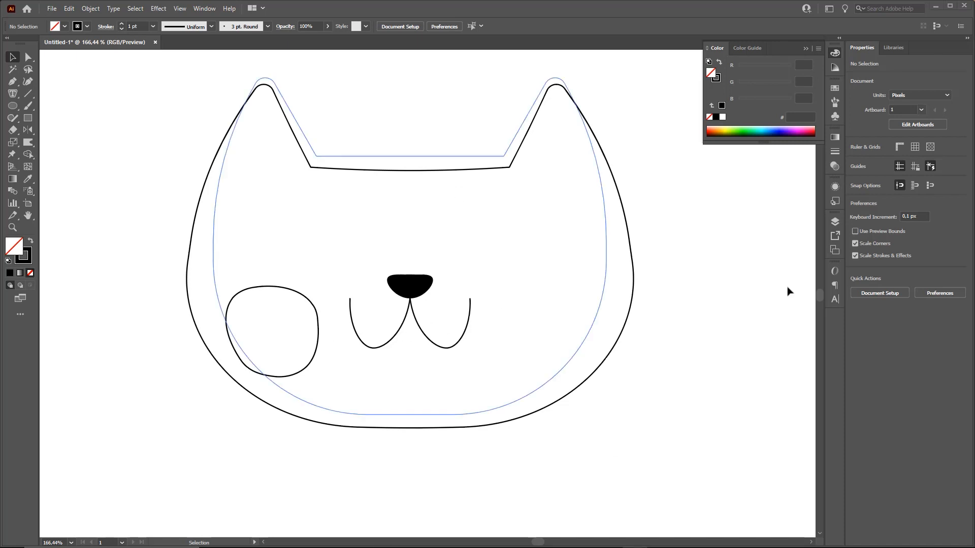
Fill the left cheek shape with light pink, RGB 237, 194, 207
{"action": "left_click", "coordinate": [313, 306]}
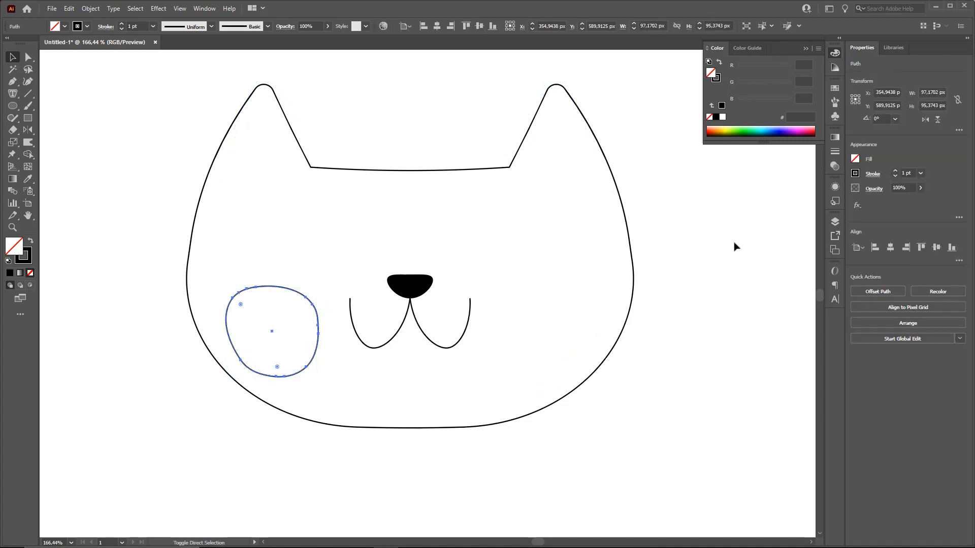
{"action": "left_click", "coordinate": [835, 87]}
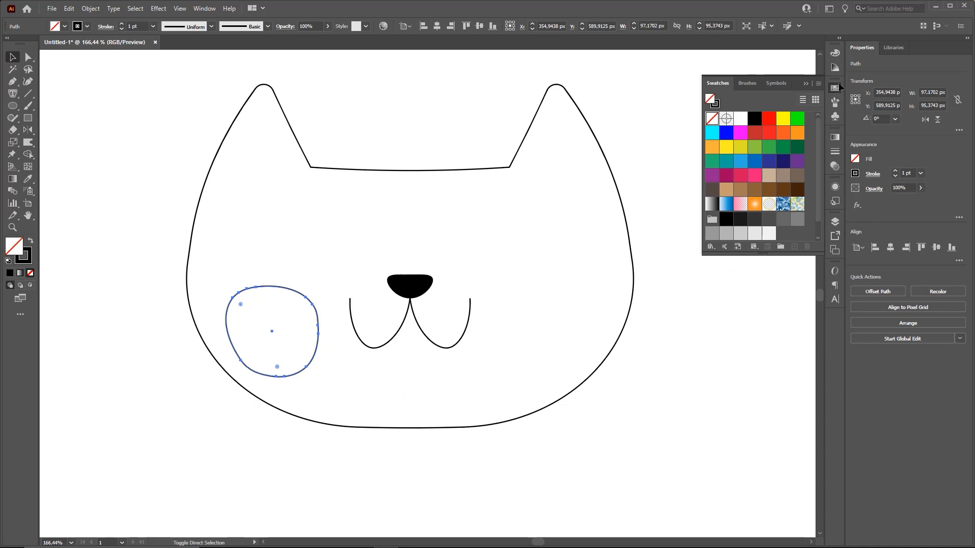
{"action": "left_click", "coordinate": [759, 179]}
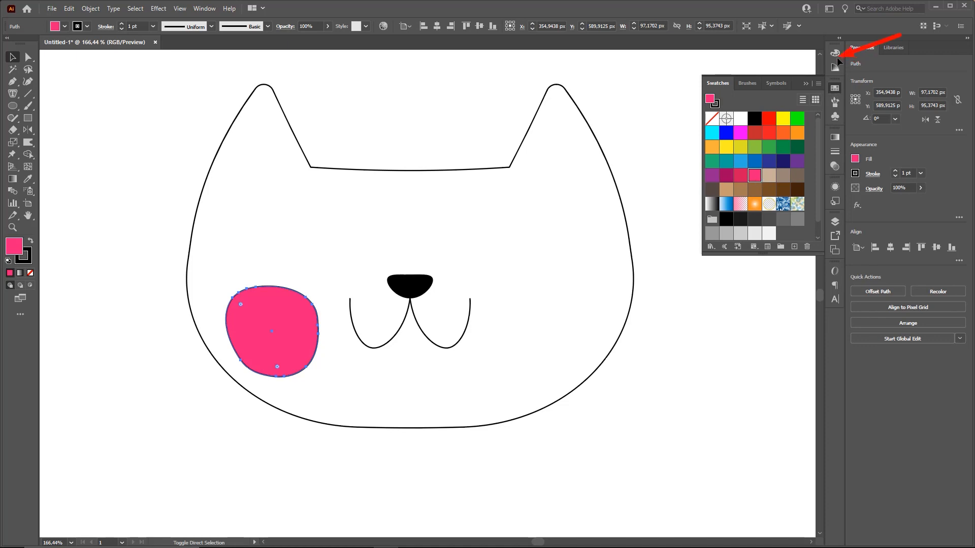
{"action": "left_click", "coordinate": [834, 68]}
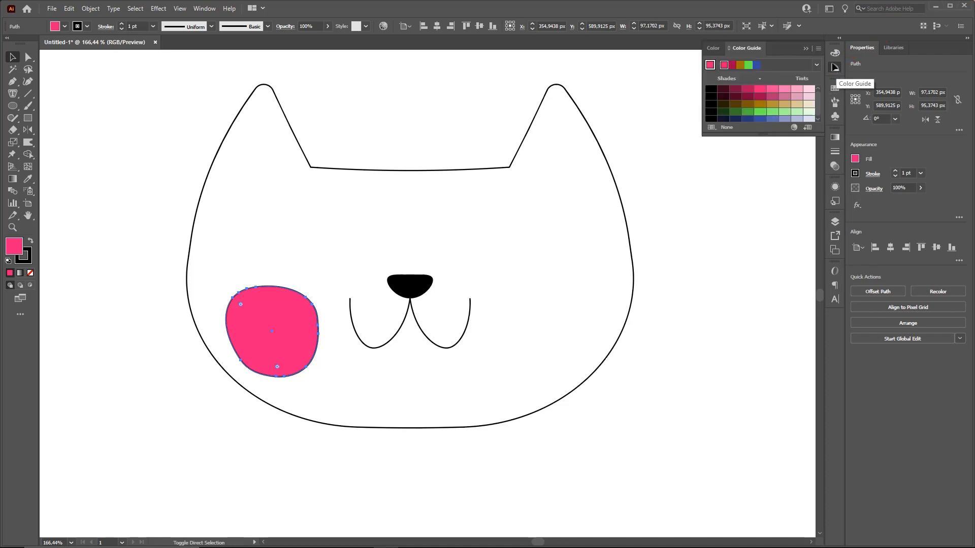
{"action": "left_click", "coordinate": [836, 53]}
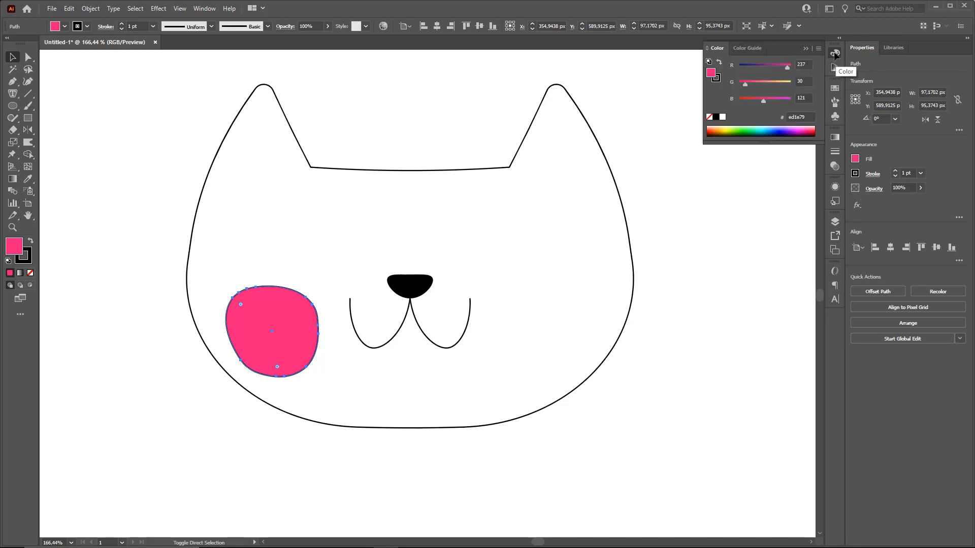
{"action": "left_click_drag", "start_coordinate": [745, 84], "coordinate": [779, 83]}
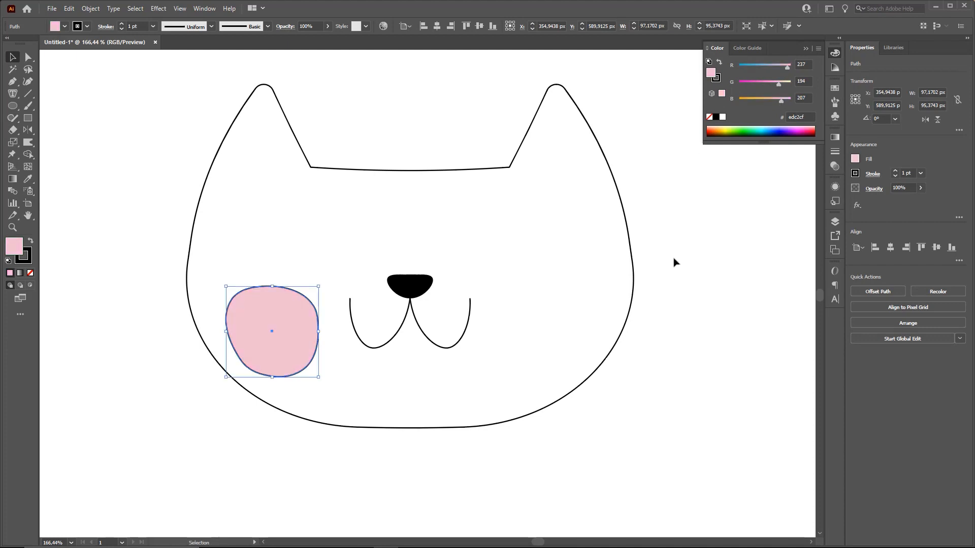
Remove the stroke from the left cheek shape and deselect it
{"action": "key", "text": "ctrl"}
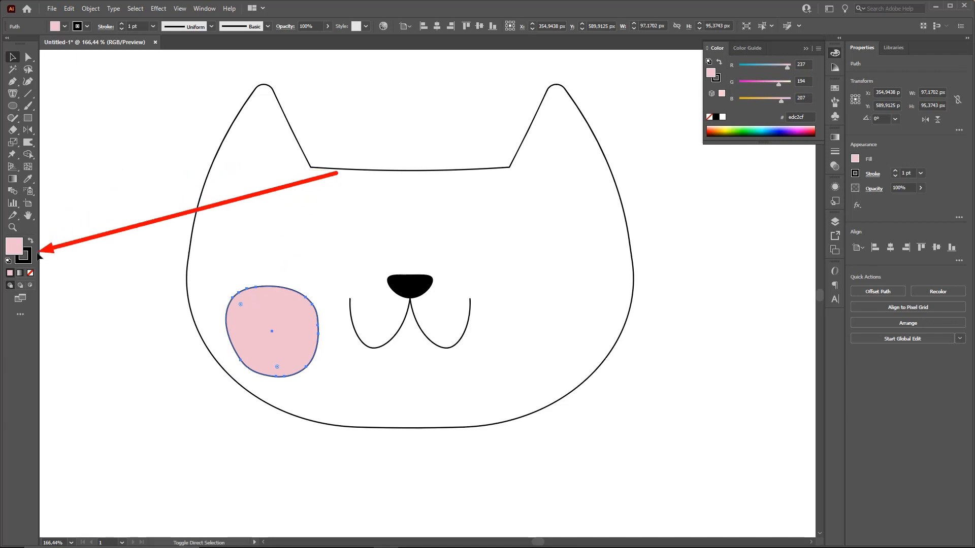
{"action": "left_click", "coordinate": [26, 257]}
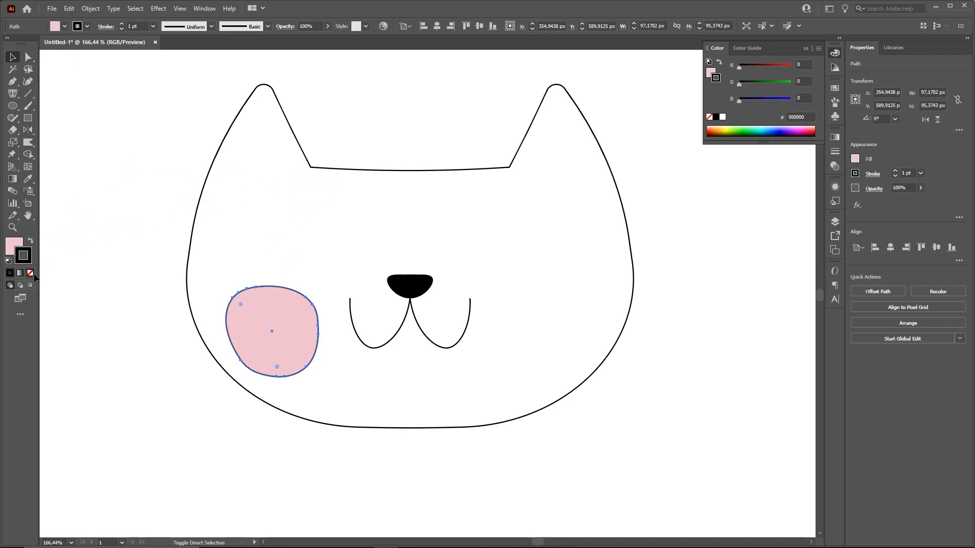
{"action": "left_click", "coordinate": [30, 274]}
{"action": "left_click", "coordinate": [141, 269]}
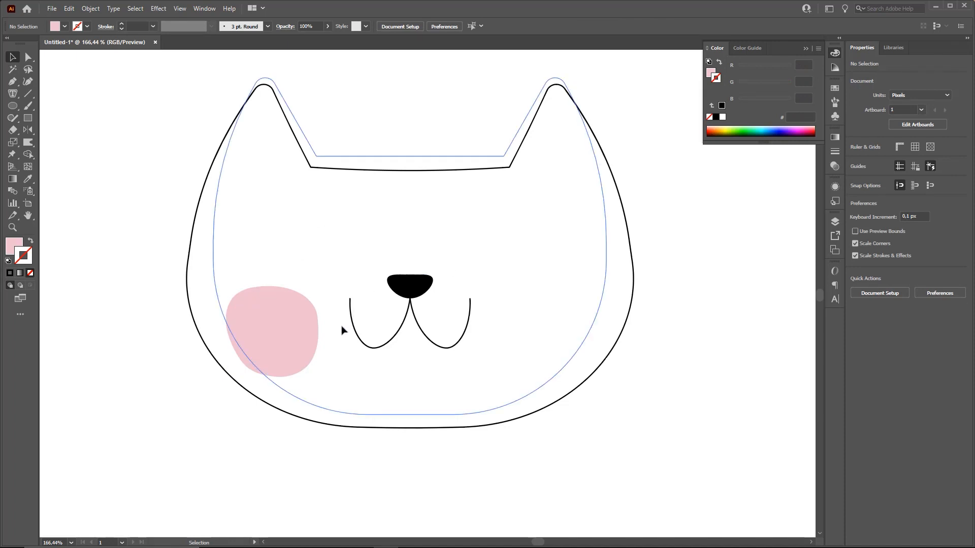
Reflect a copy of the pink cheek across a vertical axis through the nose's bottom point, then deselect it
{"action": "left_click", "coordinate": [282, 313]}
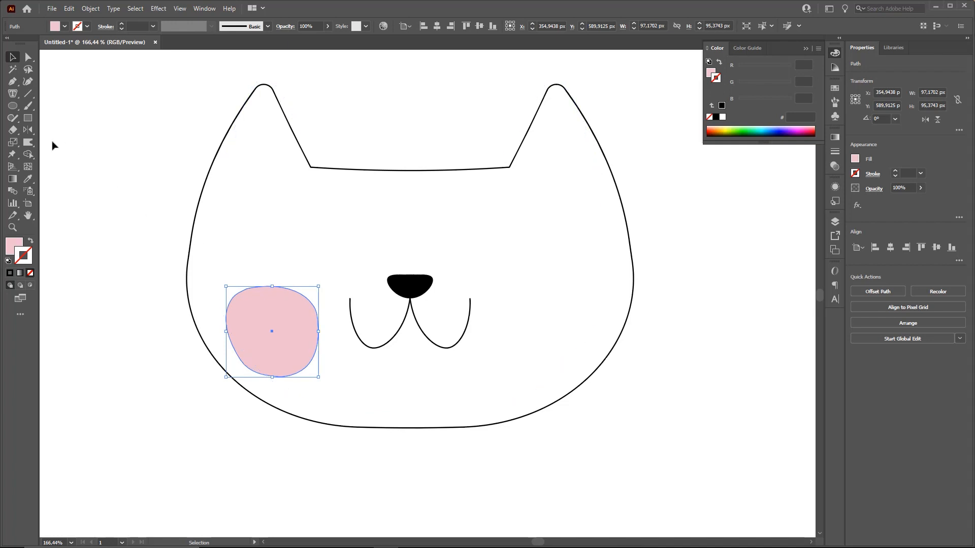
{"action": "left_click", "coordinate": [28, 130]}
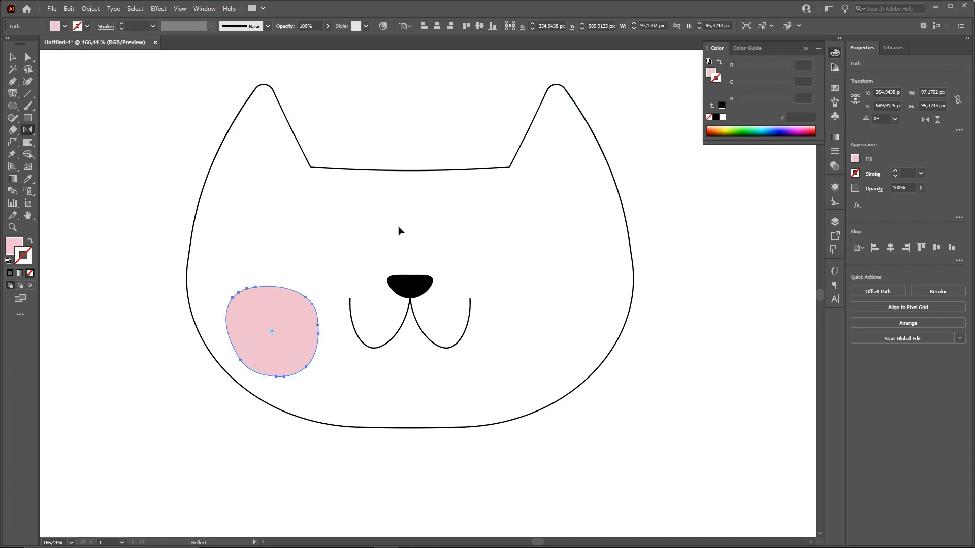
{"action": "left_click", "coordinate": [410, 299]}
{"action": "left_click_drag", "start_coordinate": [513, 231], "coordinate": [348, 250]}
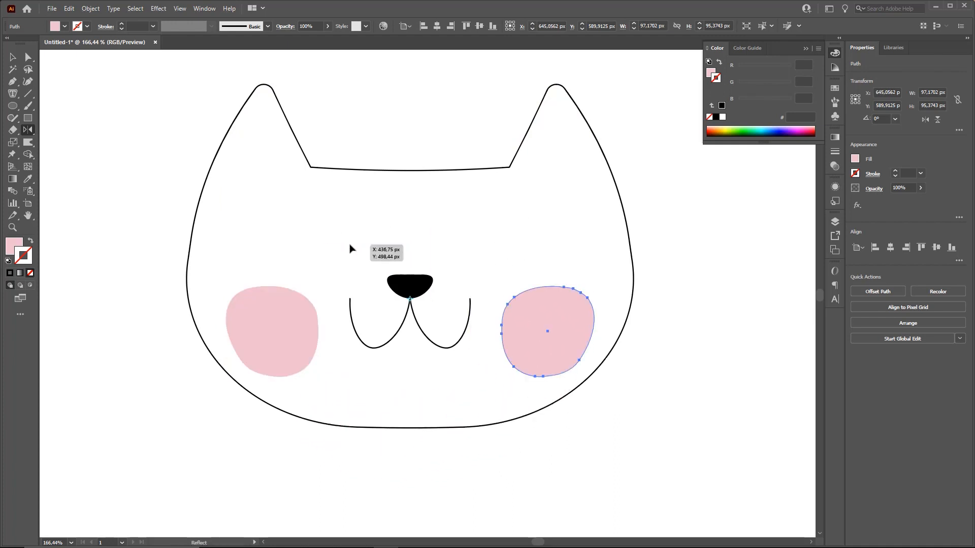
{"action": "key", "text": "v"}
{"action": "left_click", "coordinate": [689, 335]}
{"action": "scroll", "coordinate": [689, 335], "scroll_direction": "down", "scroll_amount": 2}
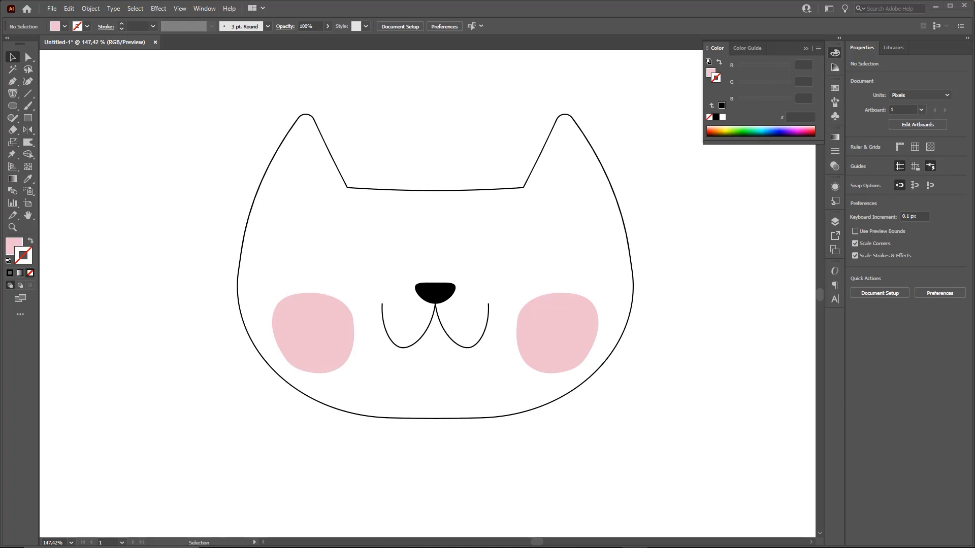
Draw an unfilled closed-eye curve about 40 px wide and 24 px high with a 1 pt black stroke, up and left of the nose
{"action": "key", "text": "z"}
{"action": "mouse_move", "coordinate": [452, 294]}
{"action": "left_mouse_down"}
{"action": "mouse_move", "coordinate": [475, 294]}
{"action": "mouse_move", "coordinate": [450, 313]}
{"action": "left_mouse_up"}
{"action": "key", "text": "v"}
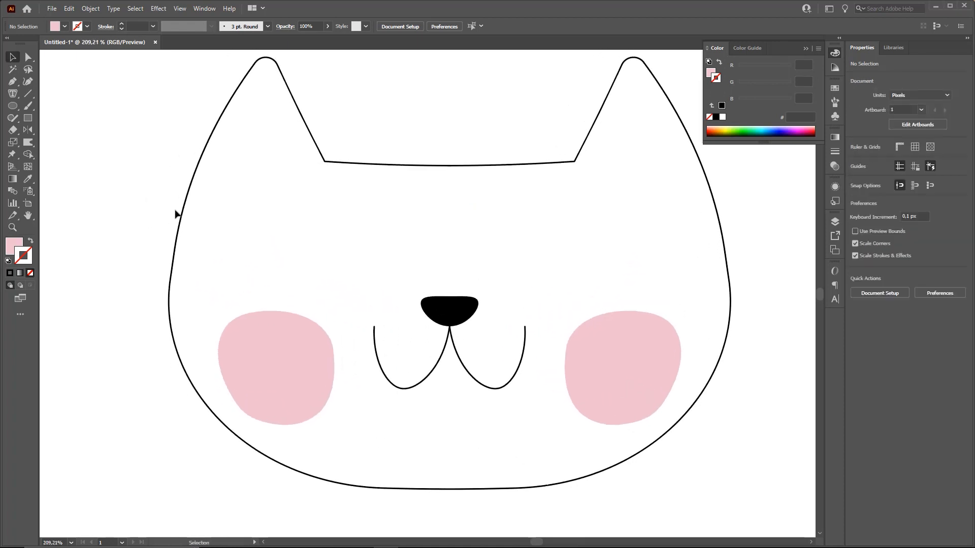
{"action": "left_click", "coordinate": [188, 217]}
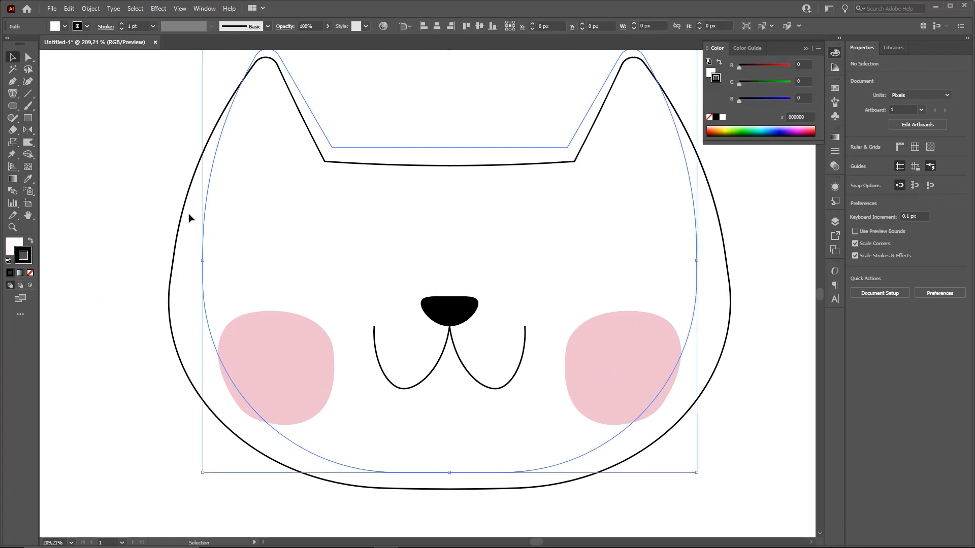
{"action": "left_click", "coordinate": [127, 120]}
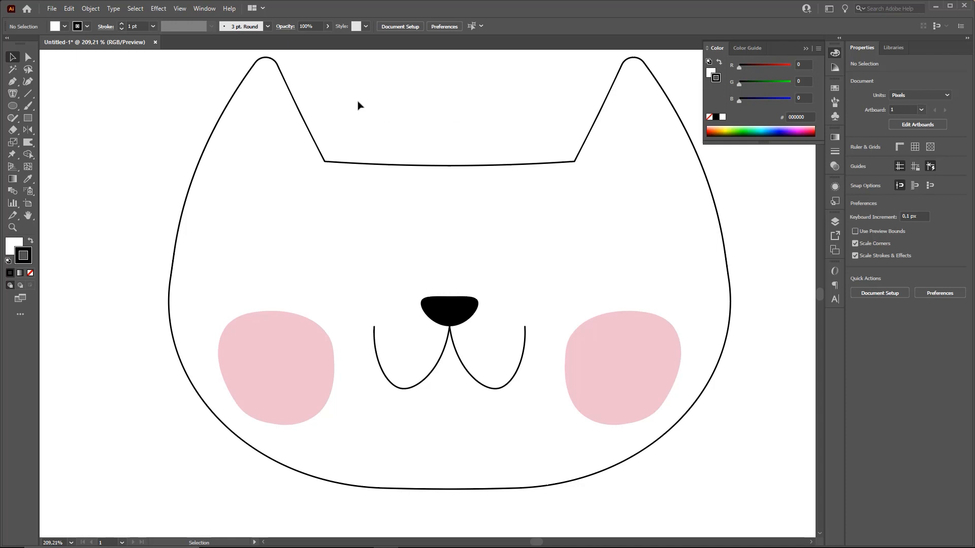
{"action": "left_click", "coordinate": [28, 93]}
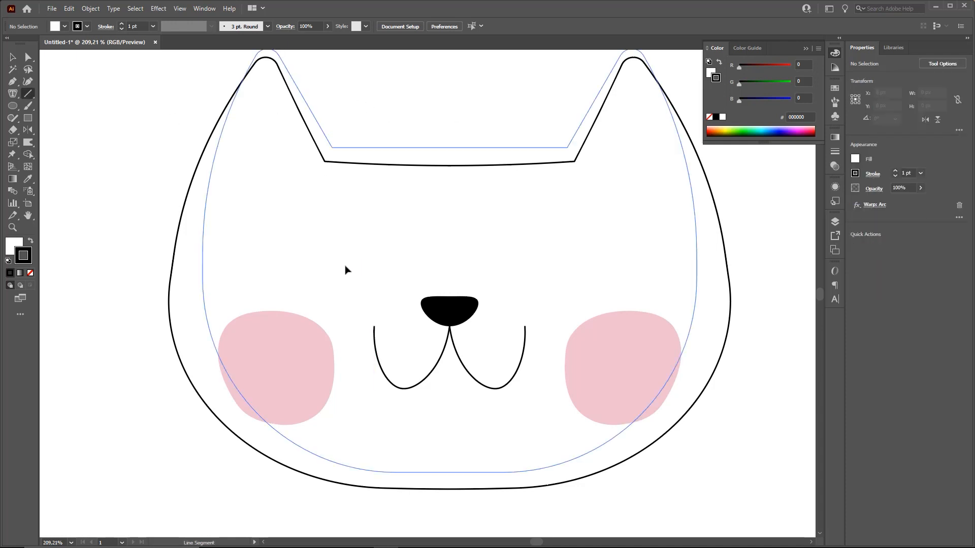
{"action": "mouse_move", "coordinate": [327, 264]}
{"action": "left_mouse_down"}
{"action": "mouse_move", "coordinate": [374, 264]}
{"action": "mouse_move", "coordinate": [347, 292]}
{"action": "mouse_move", "coordinate": [364, 291]}
{"action": "left_mouse_up"}
{"action": "left_click", "coordinate": [28, 81]}
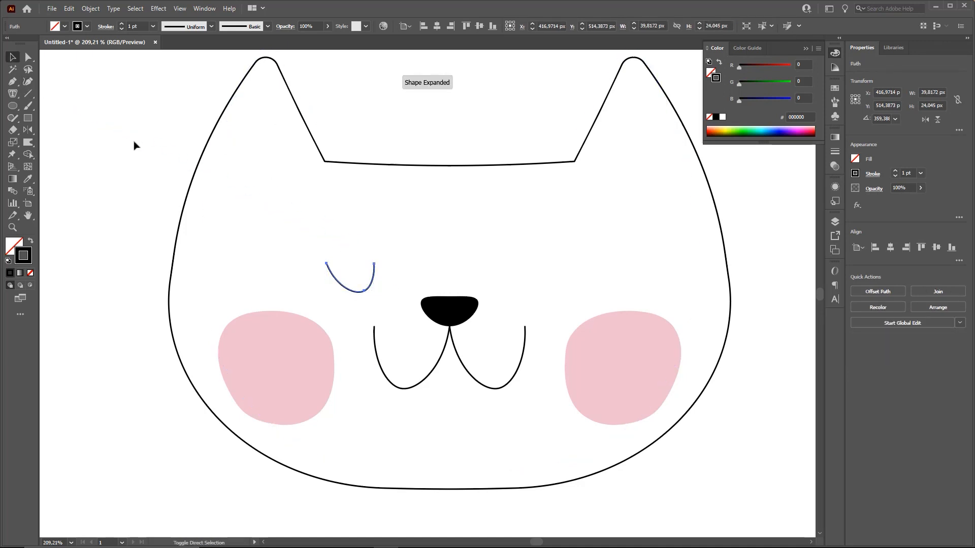
Scale the closed-eye curve down to about 33 by 20 px, stroke included, then deselect it
{"action": "left_click", "coordinate": [13, 58]}
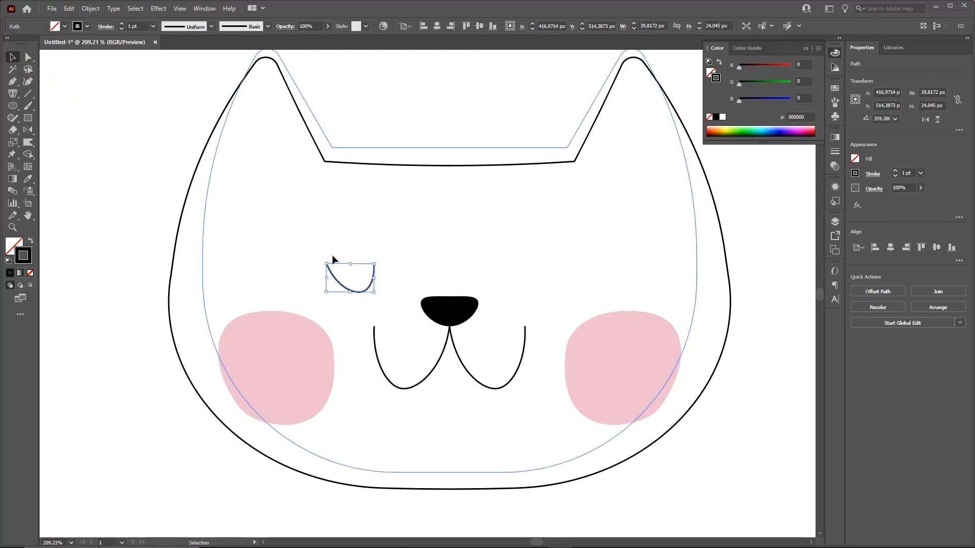
{"action": "left_click_drag", "start_coordinate": [326, 262], "coordinate": [334, 269]}
{"action": "left_click", "coordinate": [422, 99]}
{"action": "key", "text": "ctrl+space"}
{"action": "left_click_drag", "start_coordinate": [488, 266], "coordinate": [398, 286]}
{"action": "left_click", "coordinate": [477, 127]}
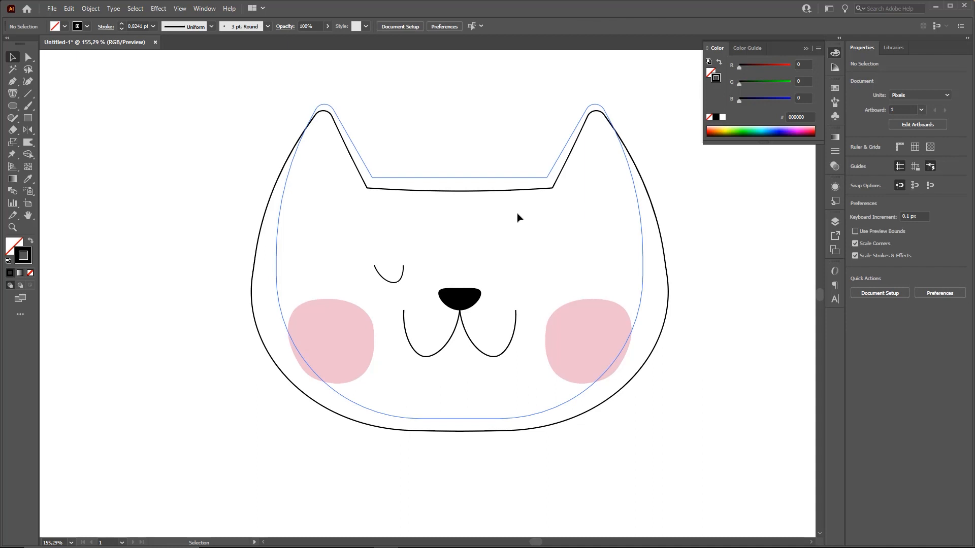
Reflect a copy of the closed-eye curve across a vertical axis through the nose's bottom point, then deselect it
{"action": "left_click", "coordinate": [402, 276]}
{"action": "key", "text": "o"}
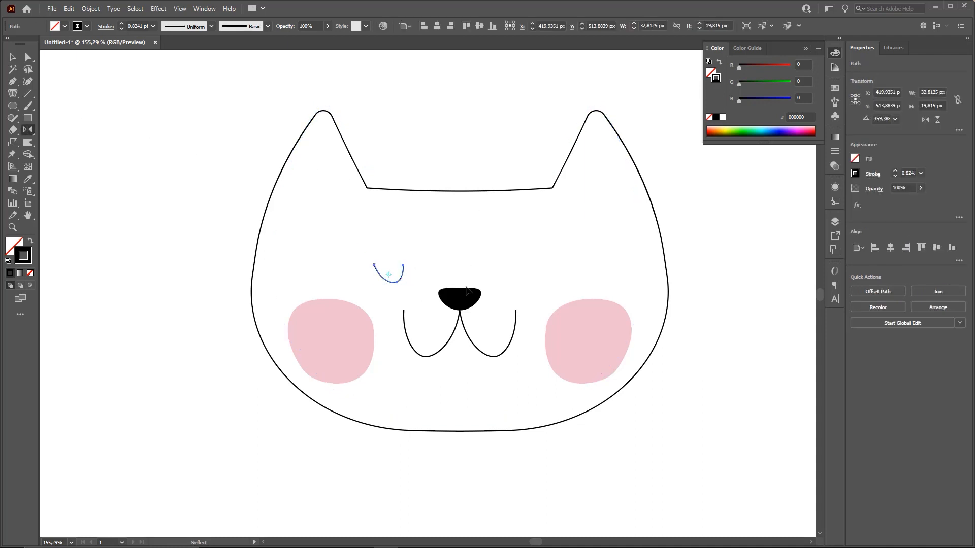
{"action": "left_click", "coordinate": [459, 311]}
{"action": "left_click_drag", "start_coordinate": [477, 281], "coordinate": [437, 235]}
{"action": "left_click", "coordinate": [477, 227], "text": "ctrl"}
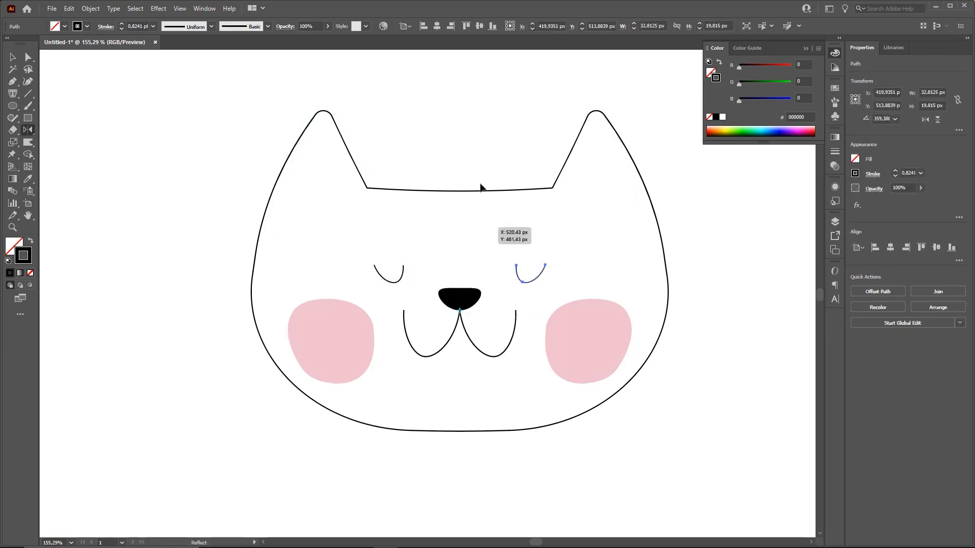
{"action": "key", "text": "z"}
{"action": "left_click_drag", "start_coordinate": [663, 288], "coordinate": [668, 276]}
{"action": "key", "text": "v"}
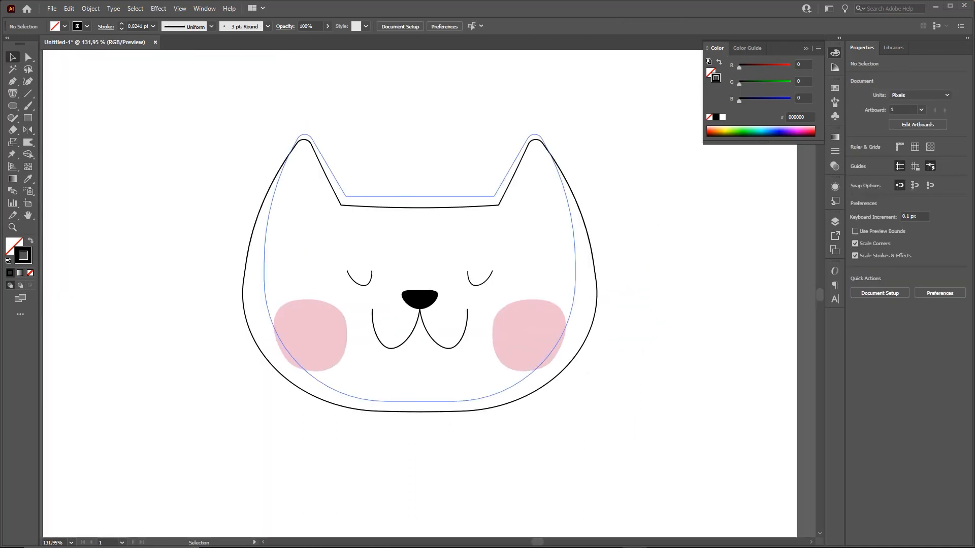
{"action": "scroll", "coordinate": [412, 288], "scroll_direction": "up", "scroll_amount": 2, "text": "alt"}
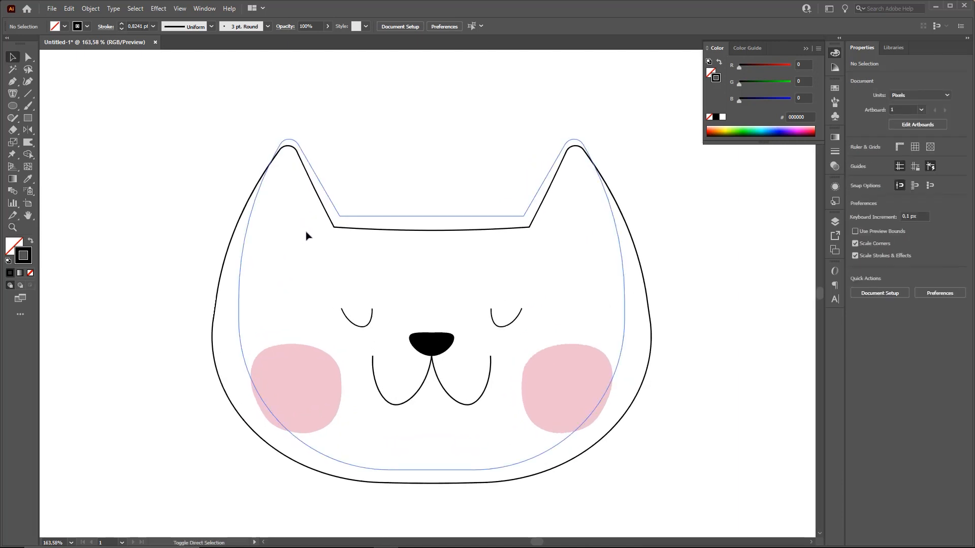
{"action": "mouse_move", "coordinate": [315, 232]}
{"action": "left_mouse_down"}
{"action": "mouse_move", "coordinate": [305, 229]}
{"action": "mouse_move", "coordinate": [311, 202]}
{"action": "left_mouse_up"}
{"action": "mouse_move", "coordinate": [542, 234]}
{"action": "left_mouse_down"}
{"action": "mouse_move", "coordinate": [563, 222]}
{"action": "mouse_move", "coordinate": [555, 231]}
{"action": "mouse_move", "coordinate": [552, 210]}
{"action": "mouse_move", "coordinate": [557, 242]}
{"action": "left_mouse_up"}
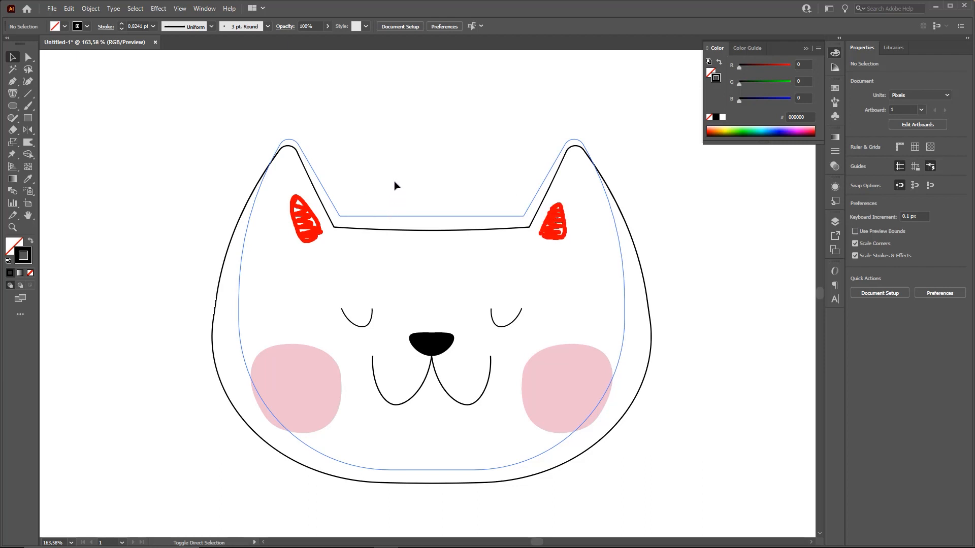
{"action": "left_click", "coordinate": [404, 149]}
{"action": "key", "text": "ctrl+z"}
{"action": "key", "text": "ctrl+z"}
{"action": "key", "text": "ctrl+z"}
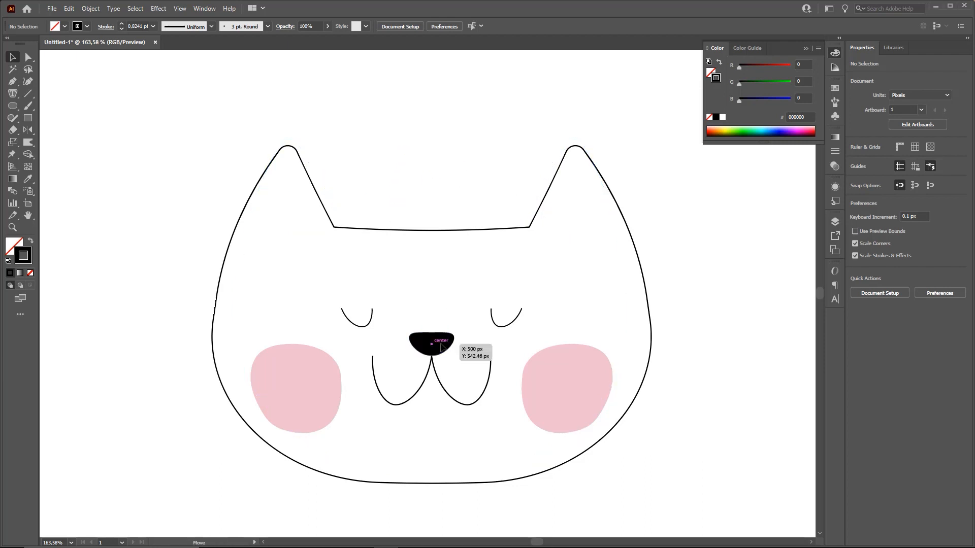
Draw a triangle about 37 by 32 px below the left ear with the Polygon tool, using the nose's black fill and no stroke
{"action": "left_click", "coordinate": [432, 343]}
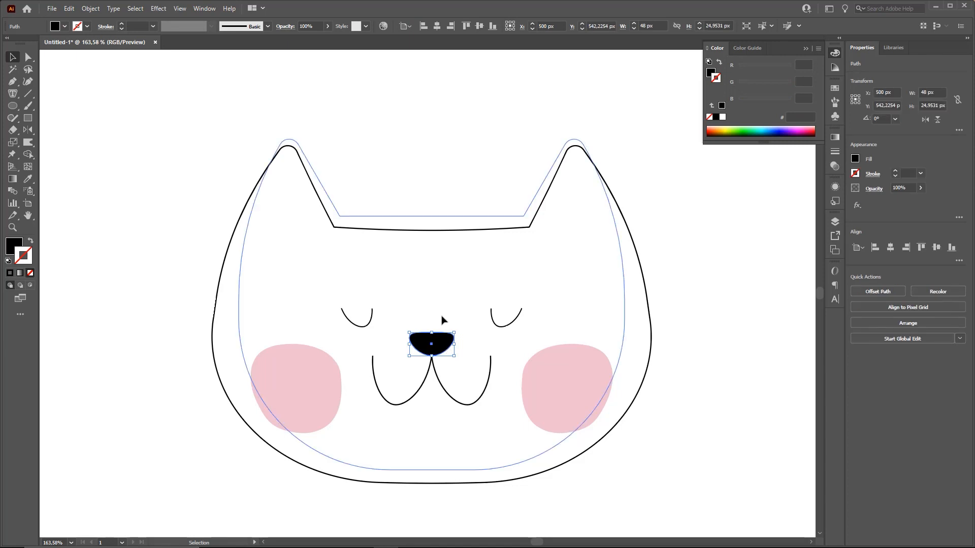
{"action": "left_click", "coordinate": [378, 120]}
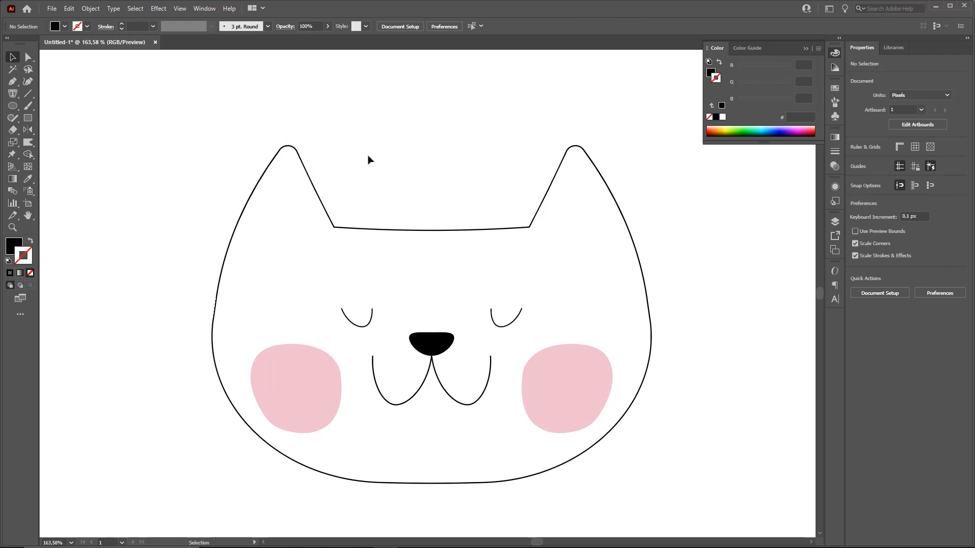
{"action": "left_click_drag", "start_coordinate": [15, 113], "coordinate": [50, 131]}
{"action": "left_click_drag", "start_coordinate": [297, 233], "coordinate": [508, 307]}
{"action": "key", "text": "z"}
{"action": "key", "text": "v"}
{"action": "key", "text": "a"}
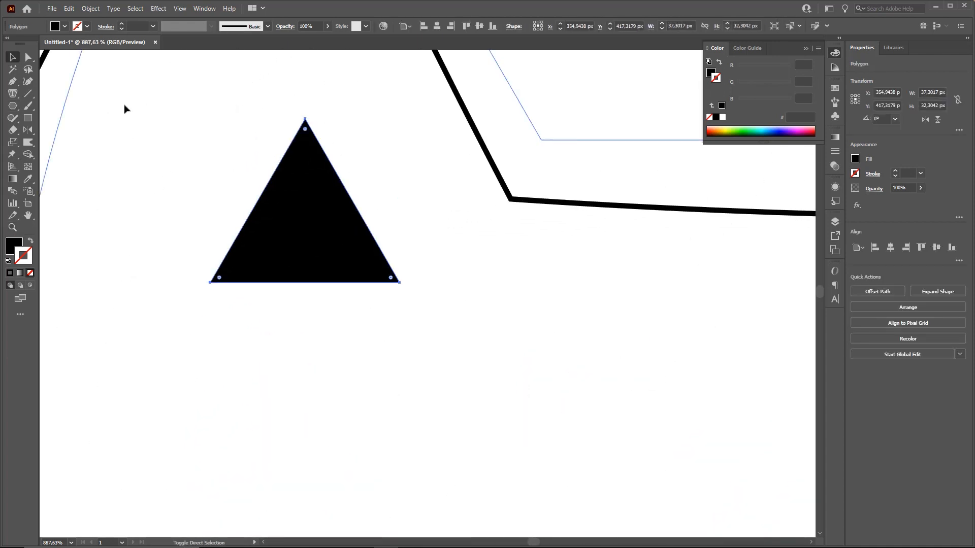
Round all three corners of the black triangle
{"action": "left_click", "coordinate": [28, 58]}
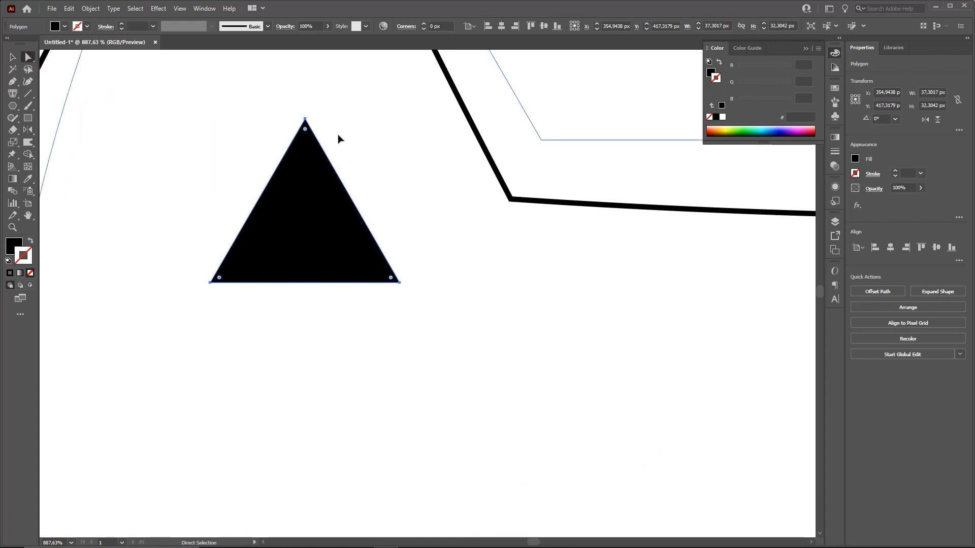
{"action": "left_click_drag", "start_coordinate": [305, 131], "coordinate": [306, 150]}
{"action": "key", "text": "z"}
{"action": "left_click_drag", "start_coordinate": [360, 213], "coordinate": [300, 211]}
{"action": "key", "text": "v"}
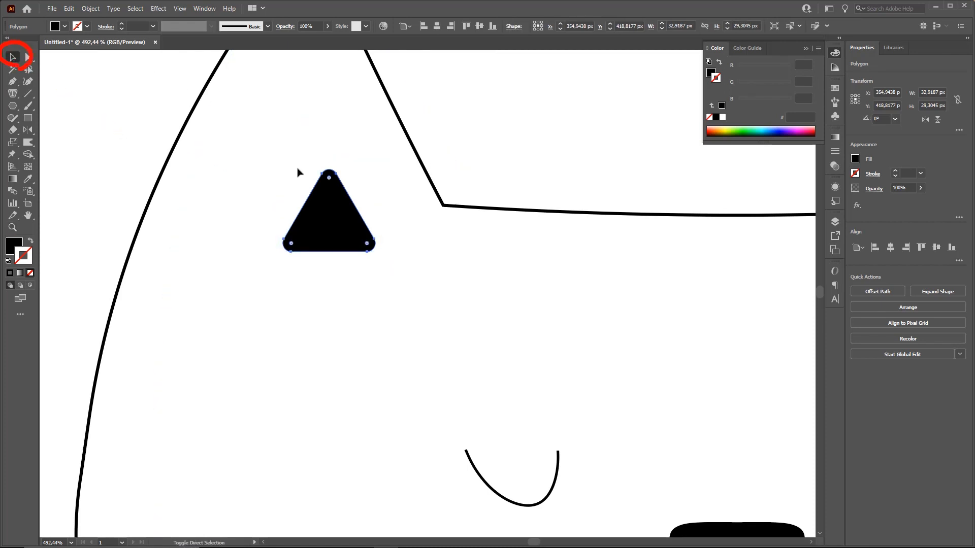
Narrow the rounded triangle to about 19 by 27 px and move it up into the base of the left ear
{"action": "left_click_drag", "start_coordinate": [276, 209], "coordinate": [324, 211]}
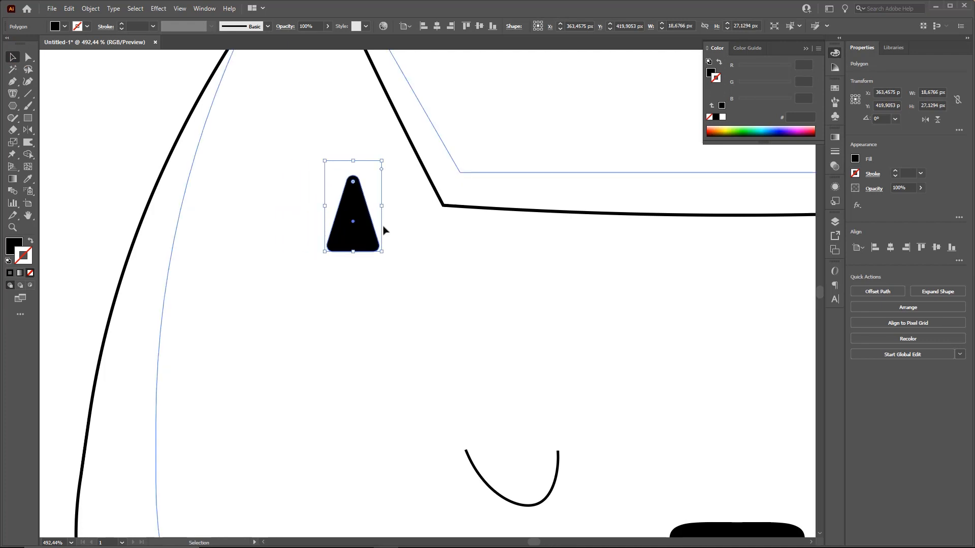
{"action": "scroll", "coordinate": [419, 216], "scroll_direction": "down", "scroll_amount": 3}
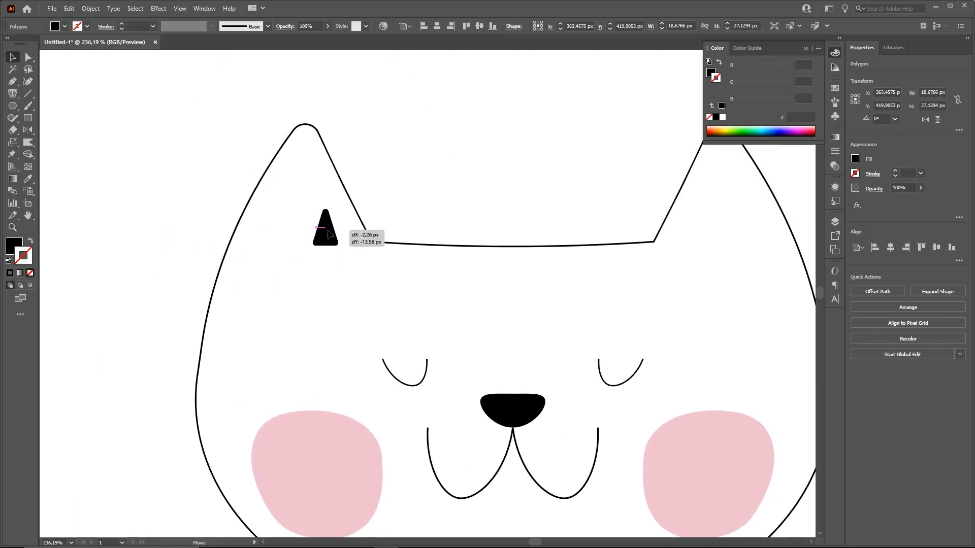
{"action": "key", "text": "ctrl+2"}
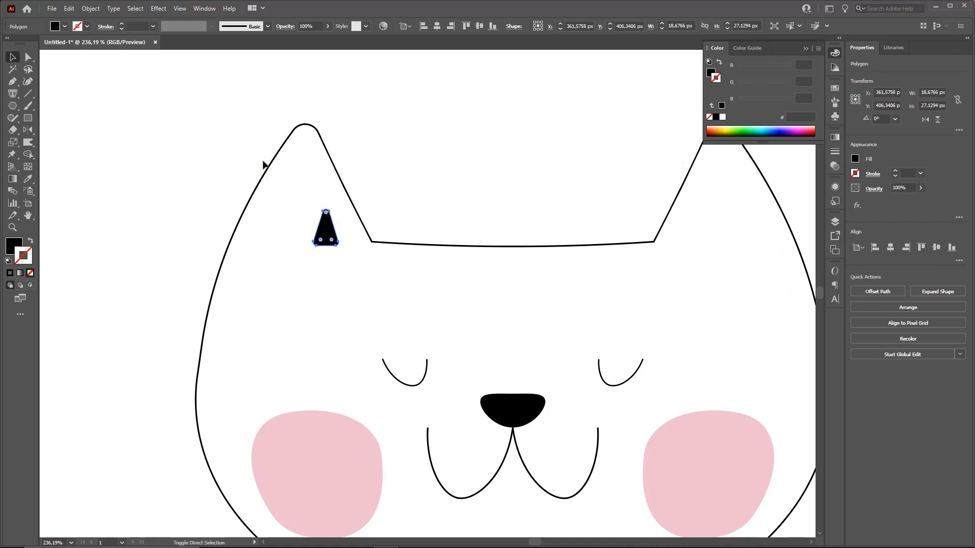
{"action": "left_click_drag", "start_coordinate": [110, 108], "coordinate": [17, 54]}
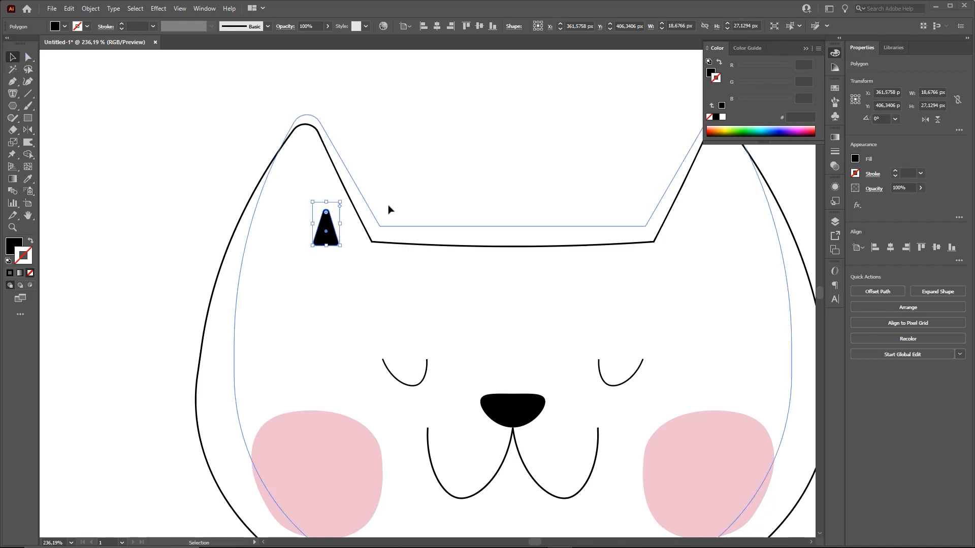
Rotate the left ear's black triangle about 8° counterclockwise and deselect it
{"action": "left_click_drag", "start_coordinate": [343, 203], "coordinate": [347, 197]}
{"action": "left_click_drag", "start_coordinate": [406, 169], "coordinate": [315, 151]}
{"action": "scroll", "coordinate": [315, 151], "scroll_direction": "down", "scroll_amount": 2}
{"action": "left_click", "coordinate": [315, 151]}
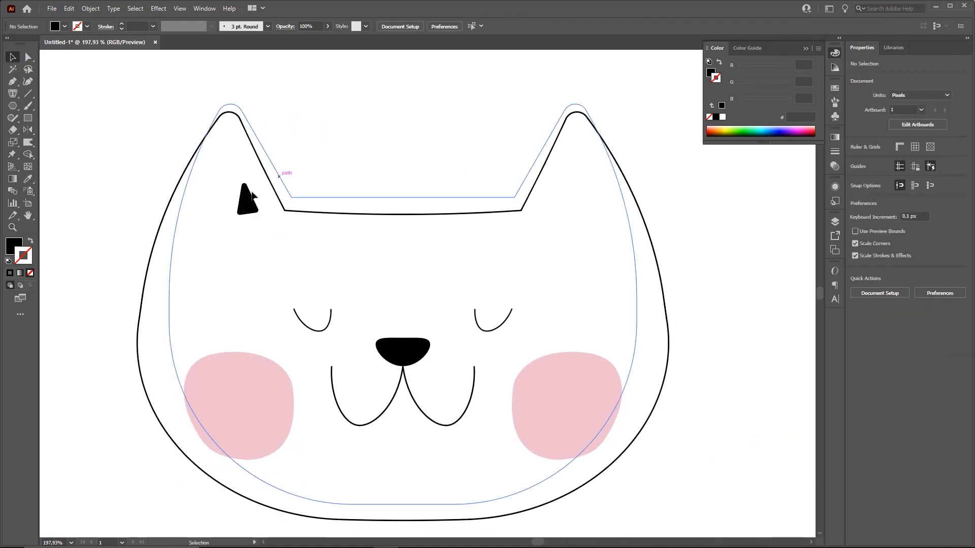
Reflect a copy of the ear triangle across a vertical axis through the nose's bottom point, deselect it and collapse the Color panel
{"action": "left_click", "coordinate": [249, 204]}
{"action": "left_click", "coordinate": [28, 130]}
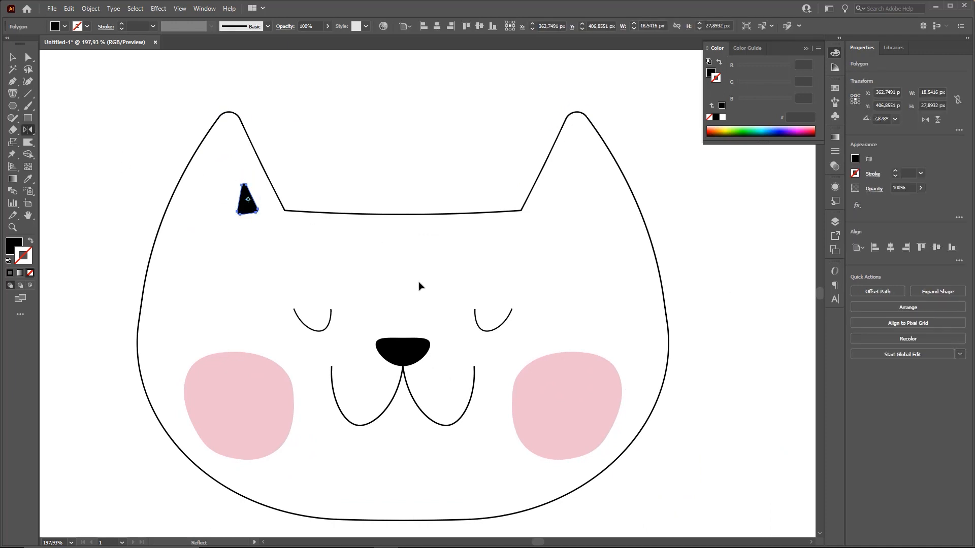
{"action": "left_click", "coordinate": [403, 367]}
{"action": "left_click_drag", "start_coordinate": [466, 134], "coordinate": [374, 161]}
{"action": "left_click", "coordinate": [464, 144], "text": "ctrl"}
{"action": "key", "text": "ctrl+0"}
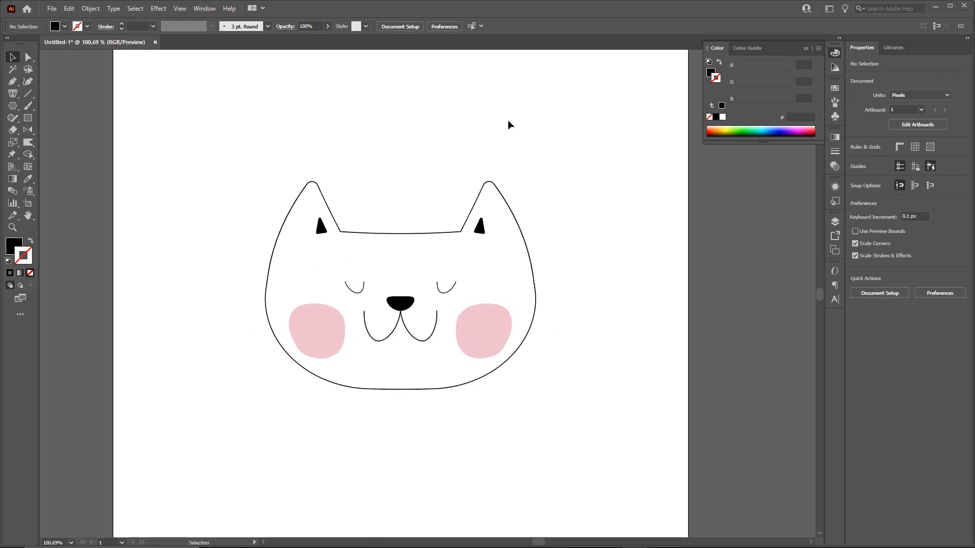
{"action": "scroll", "coordinate": [457, 305], "scroll_direction": "up", "scroll_amount": 1}
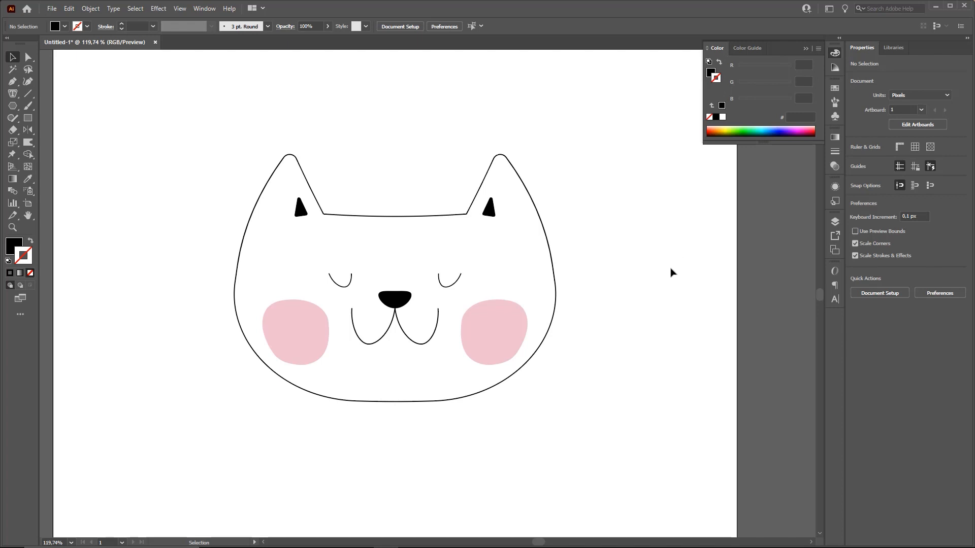
{"action": "left_click", "coordinate": [805, 49]}
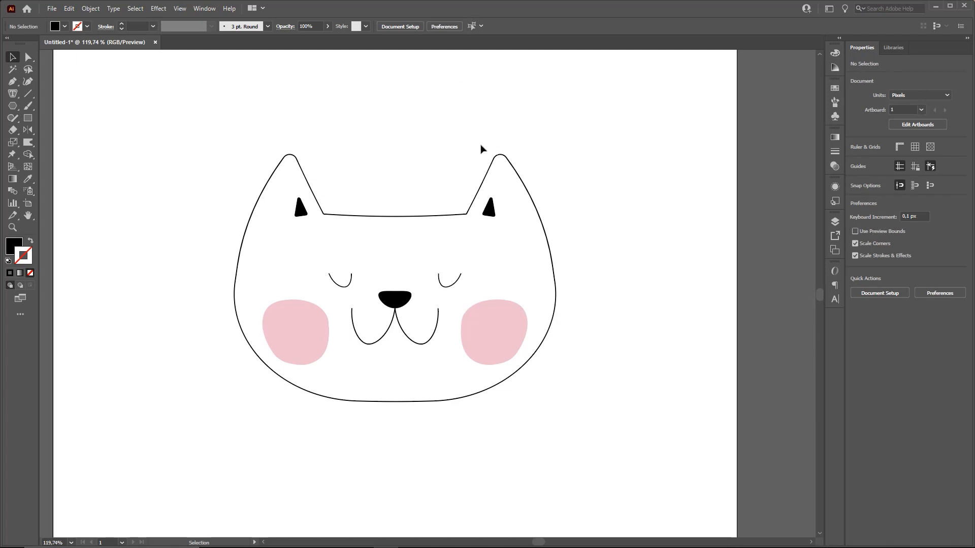
{"action": "left_click", "coordinate": [13, 106]}
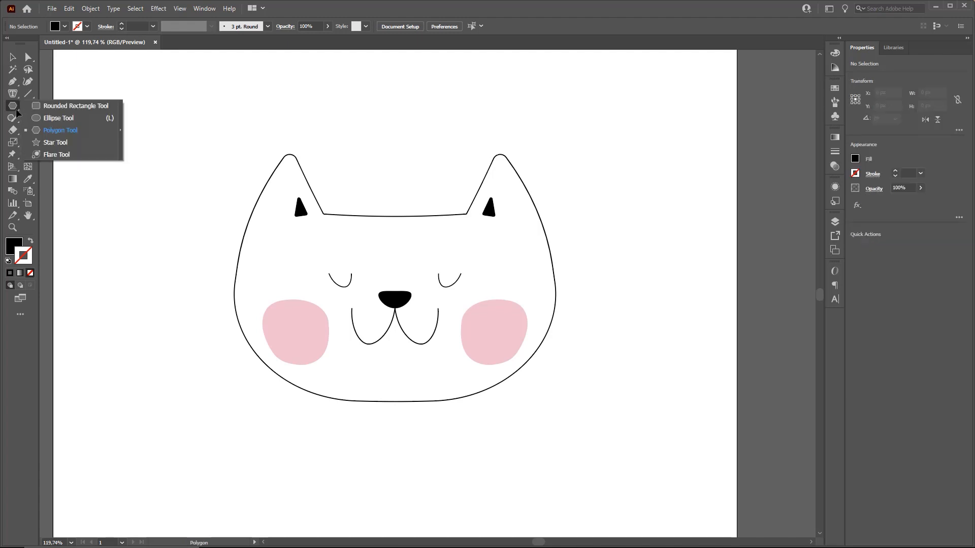
{"action": "left_click", "coordinate": [59, 130]}
{"action": "left_click_drag", "start_coordinate": [324, 253], "coordinate": [377, 297]}
{"action": "key", "text": "Up"}
{"action": "key", "text": "Up"}
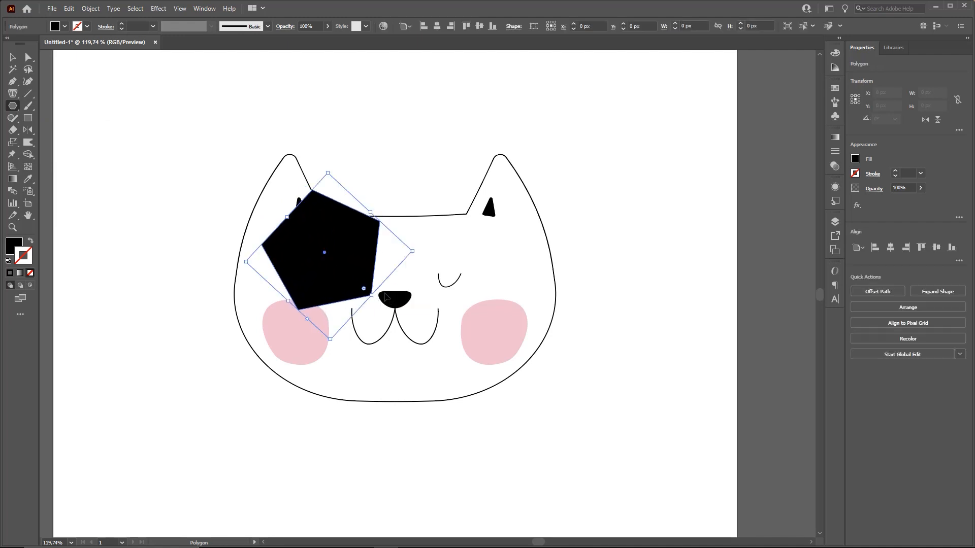
{"action": "key", "text": "Delete"}
{"action": "left_click", "coordinate": [13, 109]}
{"action": "left_click", "coordinate": [44, 117]}
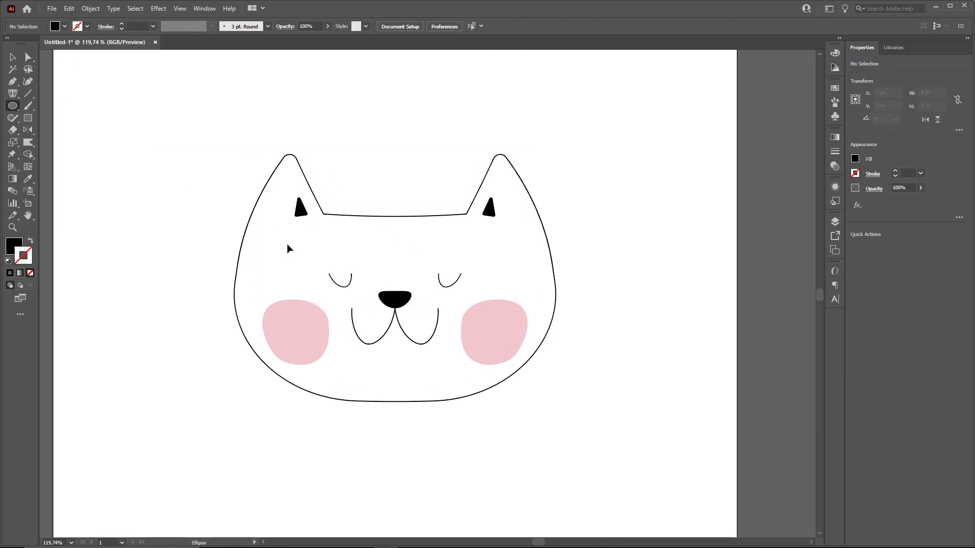
{"action": "left_click_drag", "start_coordinate": [289, 244], "coordinate": [395, 319]}
{"action": "key", "text": "Delete"}
Draw an ellipse about 162 by 131 px over the left eye, using the head's white fill and 1 pt black stroke
{"action": "key", "text": "v"}
{"action": "left_click", "coordinate": [254, 235]}
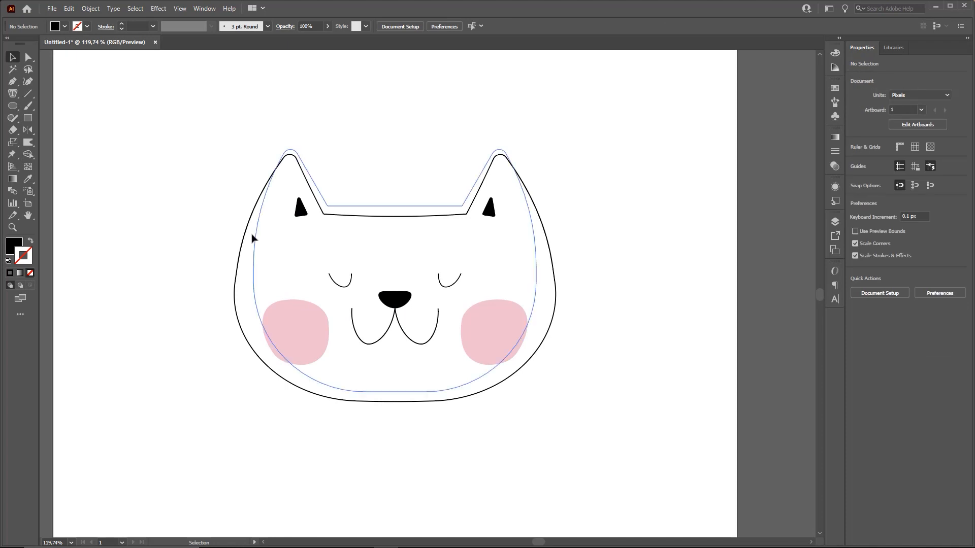
{"action": "left_click", "coordinate": [193, 204]}
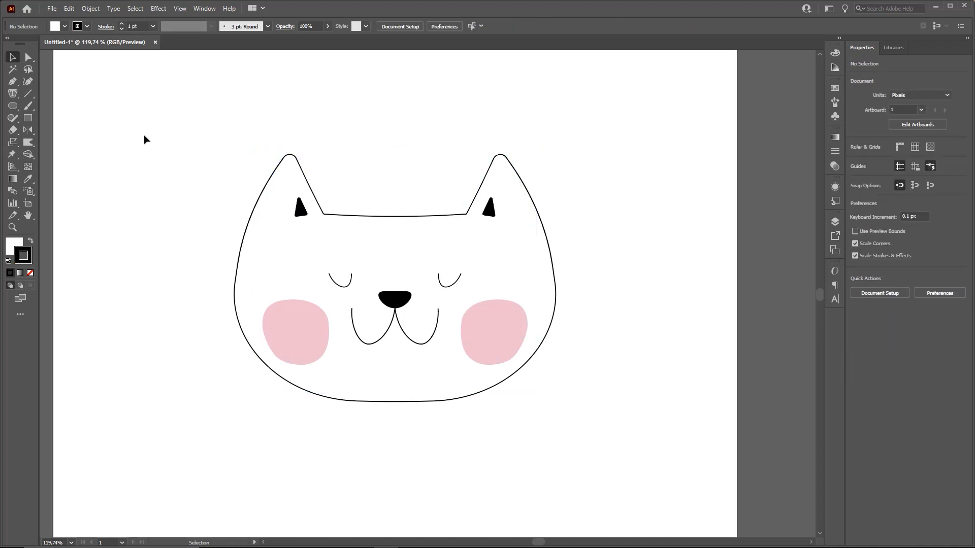
{"action": "left_click", "coordinate": [13, 107]}
{"action": "left_click_drag", "start_coordinate": [262, 230], "coordinate": [374, 320]}
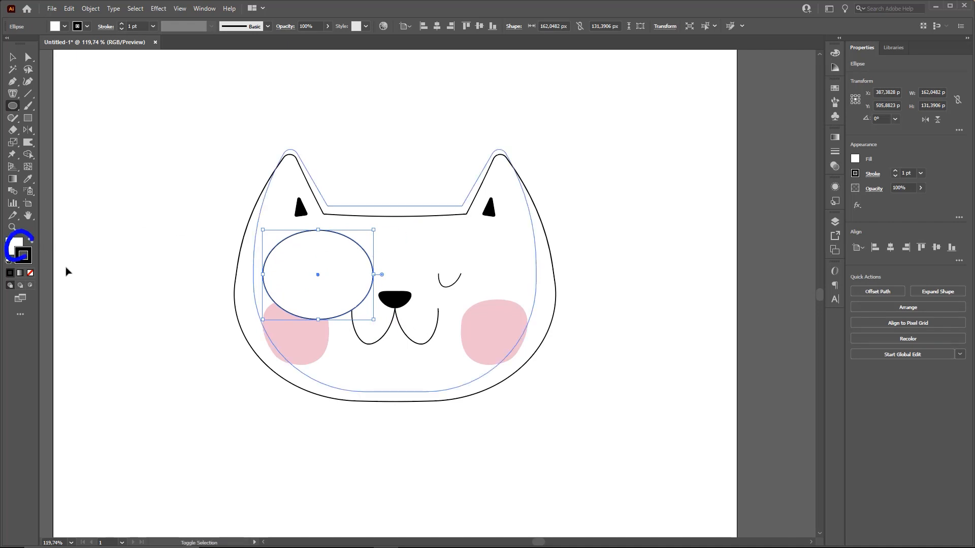
Set the ellipse's fill to none so only its black outline remains, and deselect it
{"action": "left_click", "coordinate": [14, 246]}
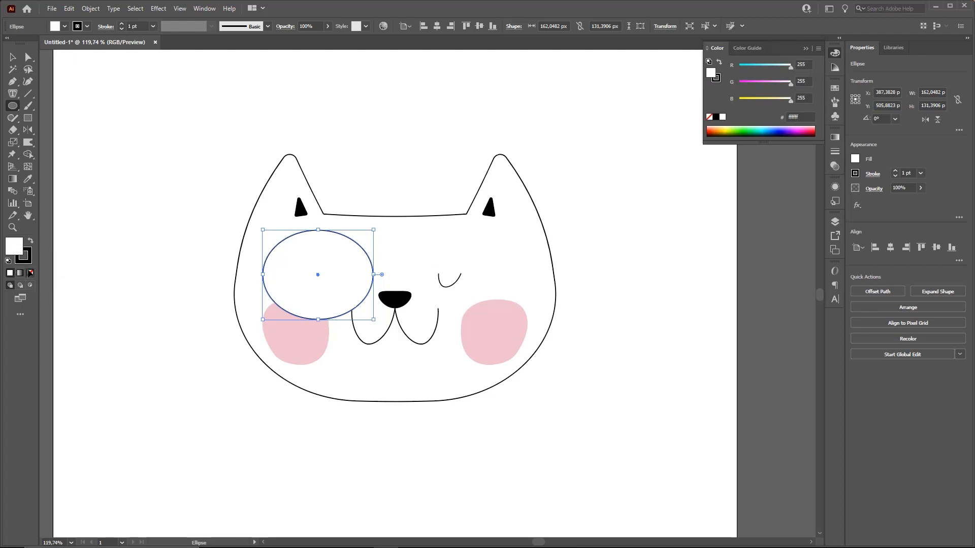
{"action": "left_click", "coordinate": [31, 274]}
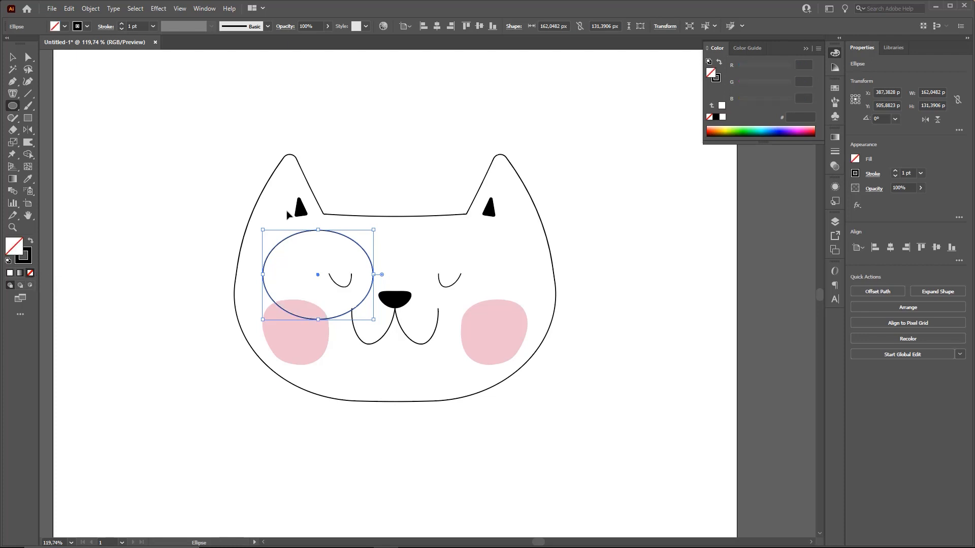
{"action": "key", "text": "v"}
{"action": "left_click", "coordinate": [371, 202]}
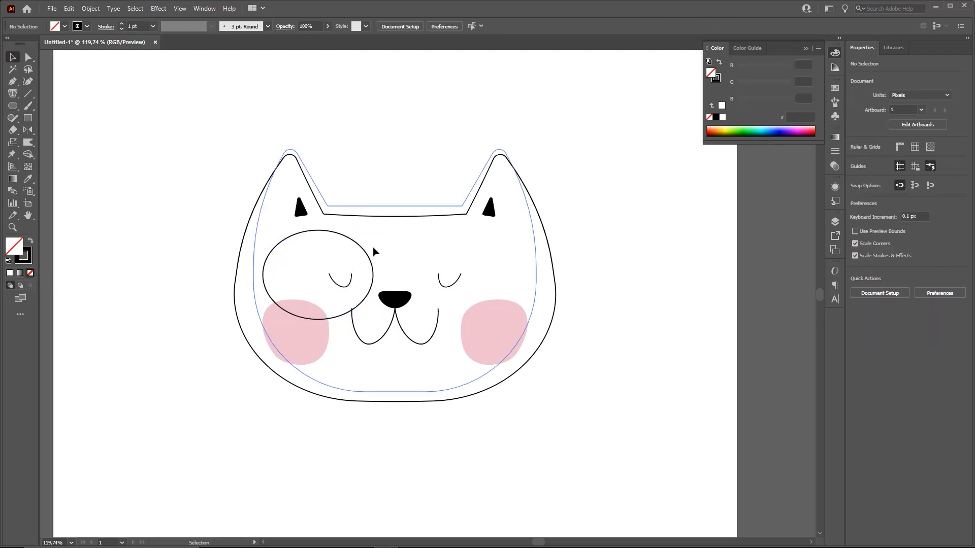
Enlarge the ellipse to about 234 by 182 px so it extends past the head's left edge, and nudge it towards the nose
{"action": "left_click_drag", "start_coordinate": [369, 262], "coordinate": [370, 261]}
{"action": "left_click_drag", "start_coordinate": [263, 229], "coordinate": [213, 196]}
{"action": "left_click_drag", "start_coordinate": [339, 216], "coordinate": [339, 233]}
{"action": "left_click", "coordinate": [396, 206]}
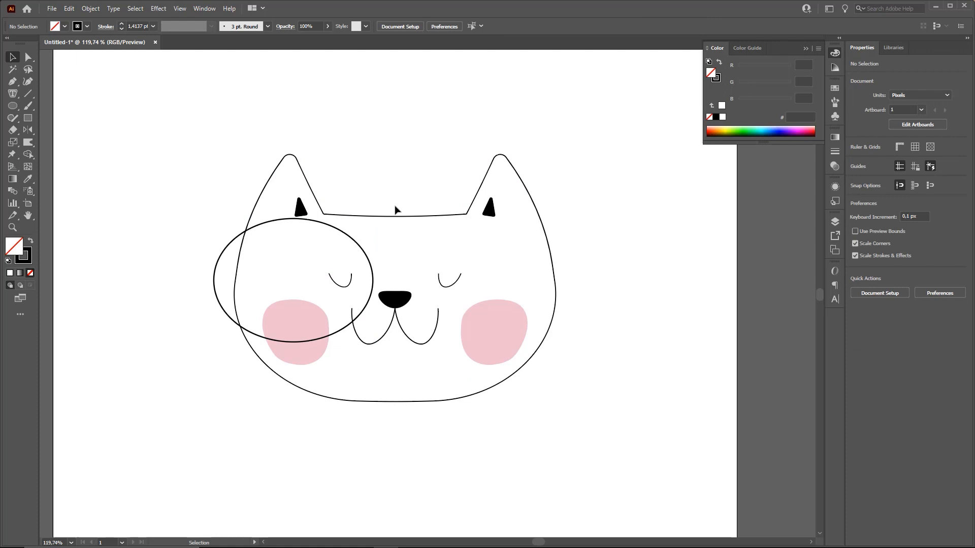
{"action": "left_click", "coordinate": [368, 261]}
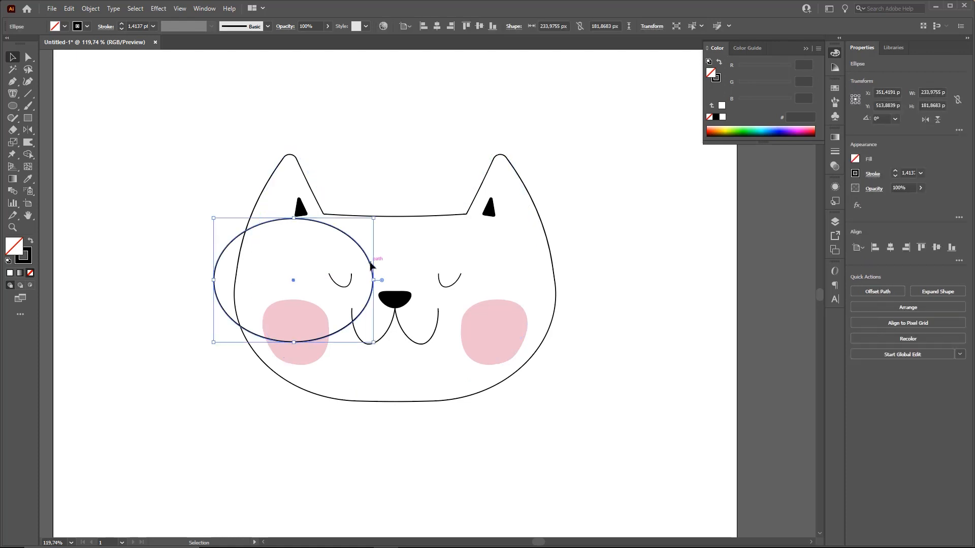
{"action": "left_click_drag", "start_coordinate": [372, 262], "coordinate": [374, 262]}
Reflect a copy of the glasses ellipse across a vertical axis through the nose's centre and deselect it
{"action": "left_click", "coordinate": [29, 130]}
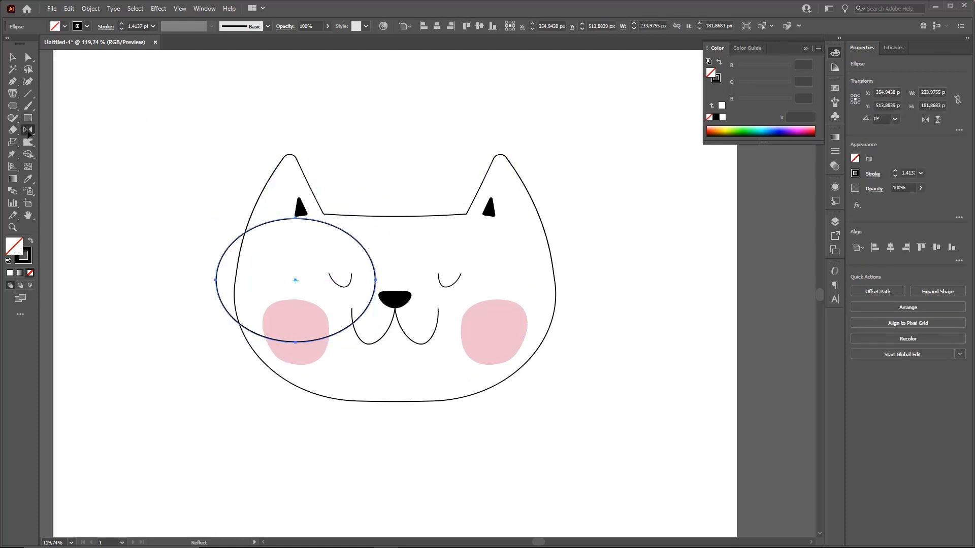
{"action": "left_click_drag", "start_coordinate": [414, 152], "coordinate": [344, 188]}
{"action": "key", "text": "v"}
{"action": "left_click", "coordinate": [612, 208]}
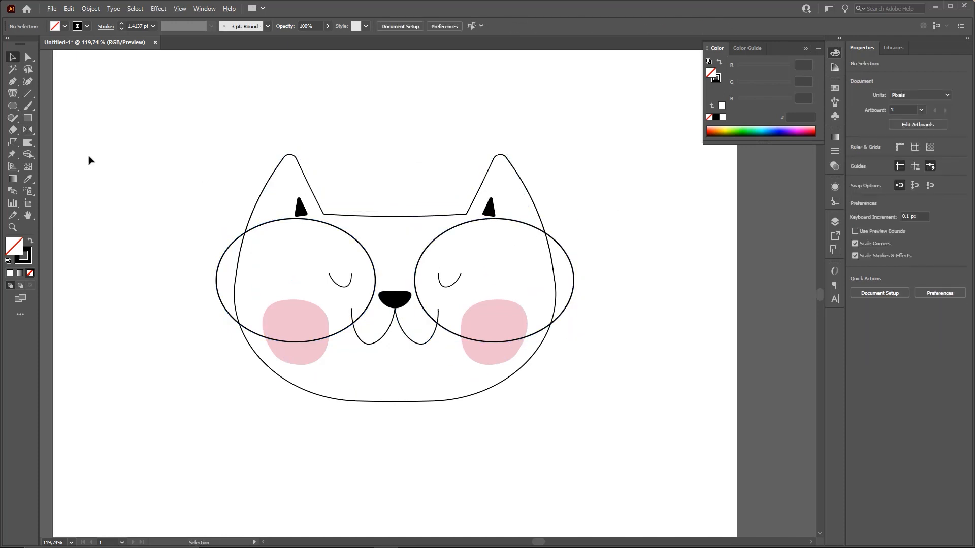
Draw a horizontal line about 56 px long above the nose, joining the inner edges of the two ellipses
{"action": "left_click", "coordinate": [29, 93]}
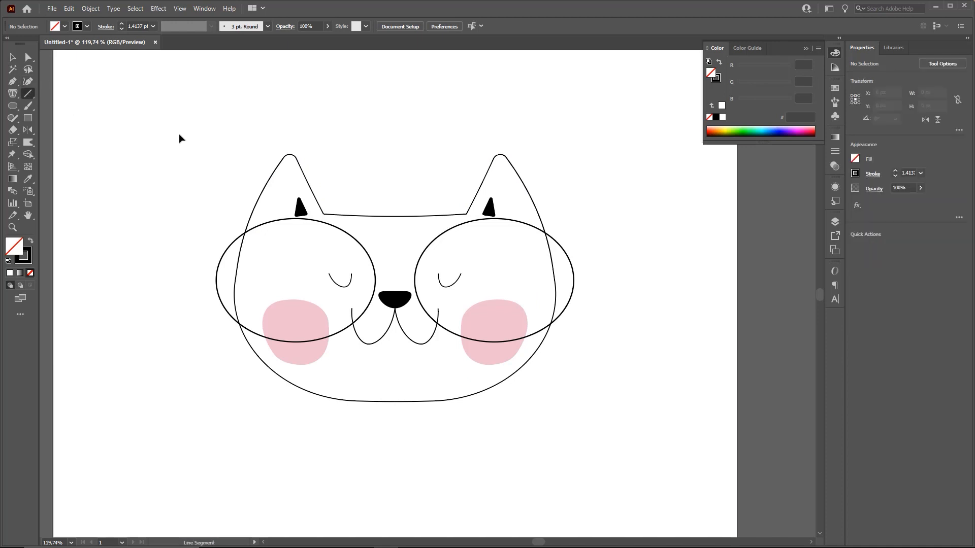
{"action": "left_click_drag", "start_coordinate": [377, 280], "coordinate": [417, 282]}
{"action": "key", "text": "z"}
{"action": "left_click_drag", "start_coordinate": [397, 280], "coordinate": [463, 288]}
Bend the middle of the glasses' connecting line slightly upward with the Curvature tool
{"action": "left_click", "coordinate": [13, 57]}
{"action": "left_click", "coordinate": [27, 81]}
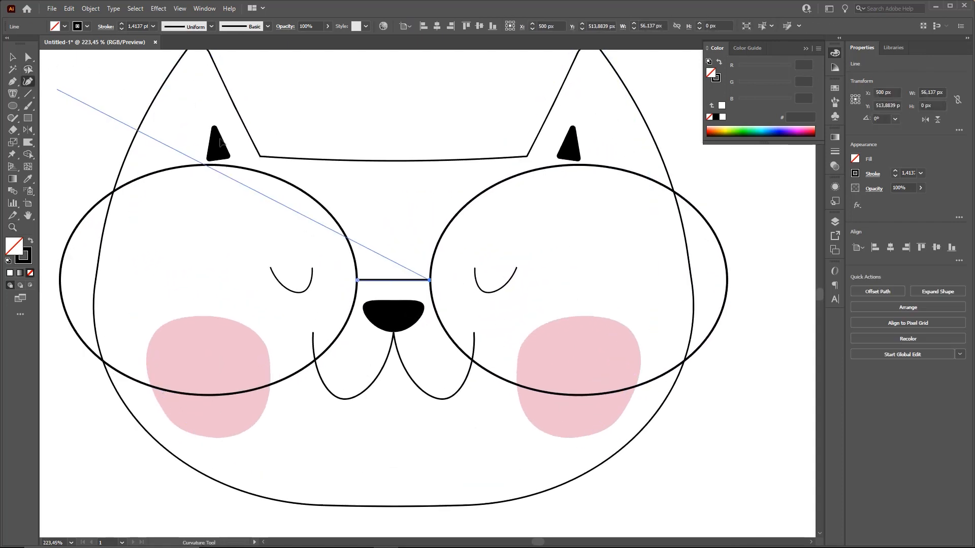
{"action": "left_click_drag", "start_coordinate": [395, 281], "coordinate": [393, 273]}
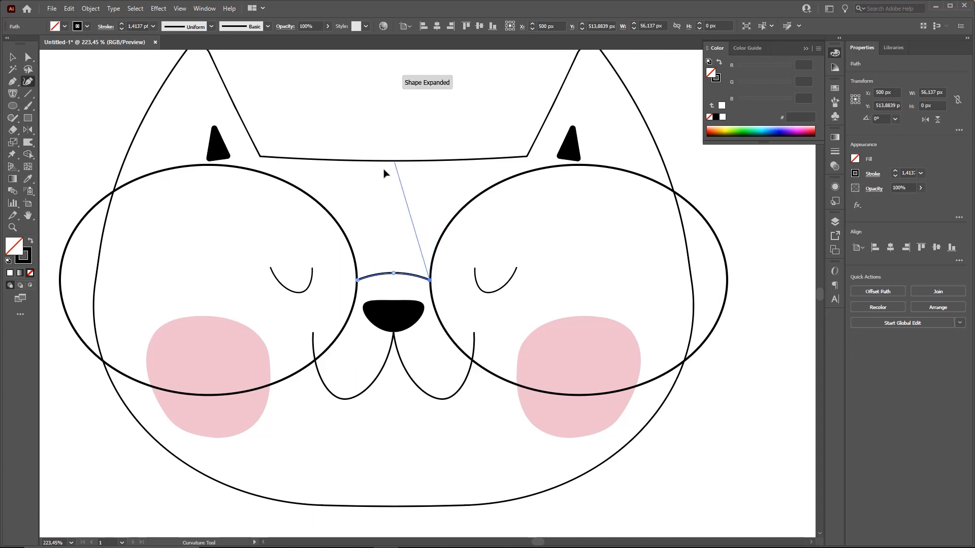
{"action": "key", "text": "v"}
Select the head outline and try to reshape its top edge with the Curvature tool
{"action": "scroll", "coordinate": [398, 116], "scroll_direction": "up", "scroll_amount": 3}
{"action": "left_click", "coordinate": [385, 240]}
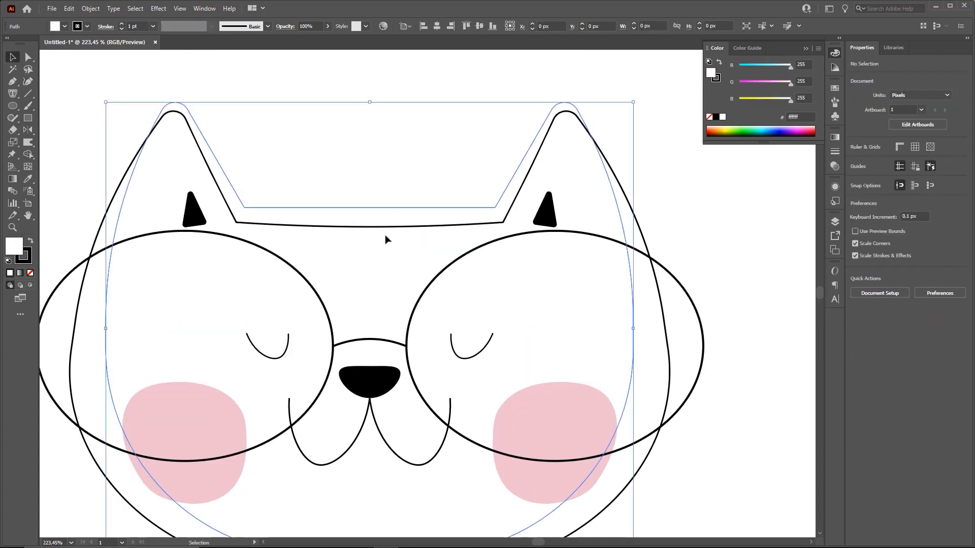
{"action": "left_click", "coordinate": [28, 83]}
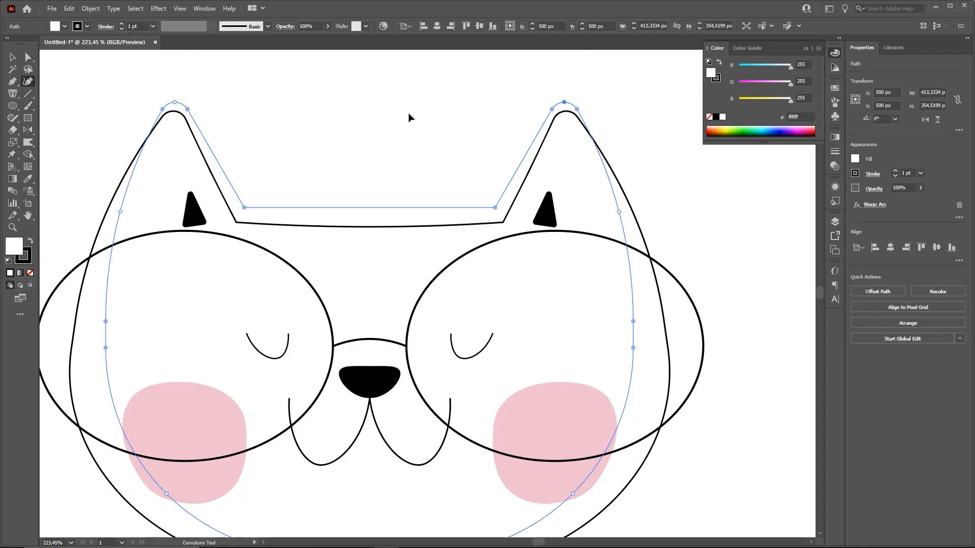
{"action": "key", "text": "ctrl"}
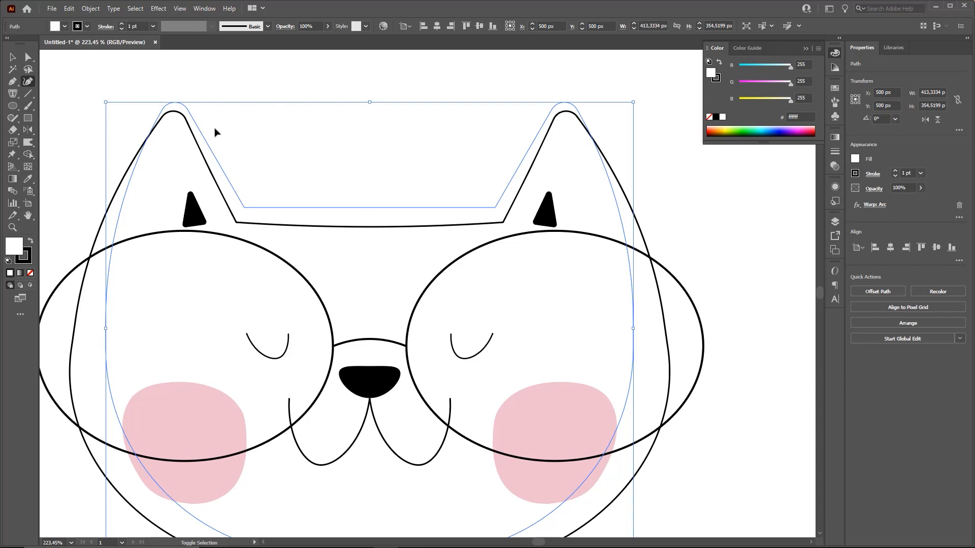
{"action": "mouse_move", "coordinate": [235, 159]}
{"action": "left_mouse_down"}
{"action": "mouse_move", "coordinate": [160, 14]}
{"action": "mouse_move", "coordinate": [328, 144]}
{"action": "mouse_move", "coordinate": [281, 100]}
{"action": "mouse_move", "coordinate": [5, 44]}
{"action": "mouse_move", "coordinate": [218, 56]}
{"action": "mouse_move", "coordinate": [288, 209]}
{"action": "mouse_move", "coordinate": [374, 217]}
{"action": "mouse_move", "coordinate": [426, 202]}
{"action": "mouse_move", "coordinate": [393, 180]}
{"action": "mouse_move", "coordinate": [394, 158]}
{"action": "left_mouse_up"}
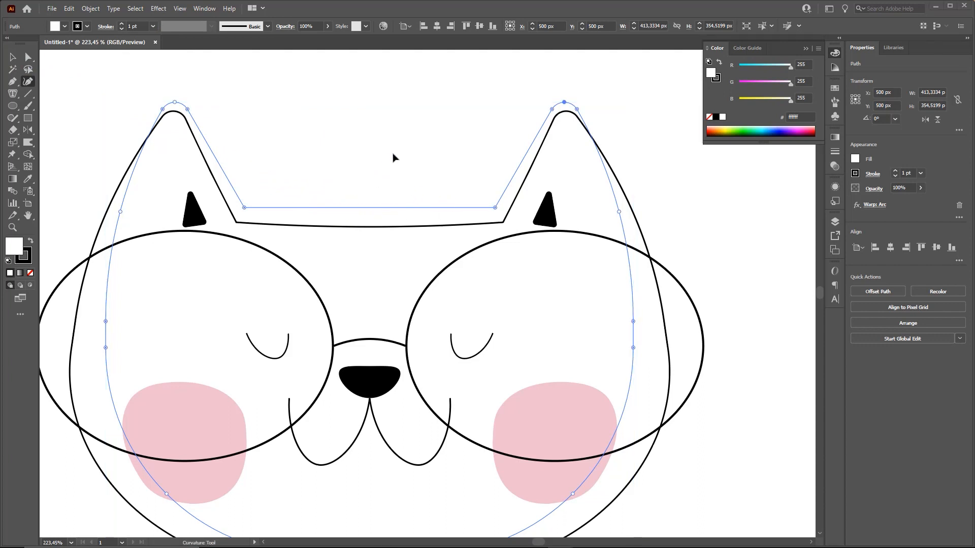
{"action": "left_click", "coordinate": [361, 172]}
{"action": "key", "text": "ctrl+z"}
{"action": "key", "text": "z"}
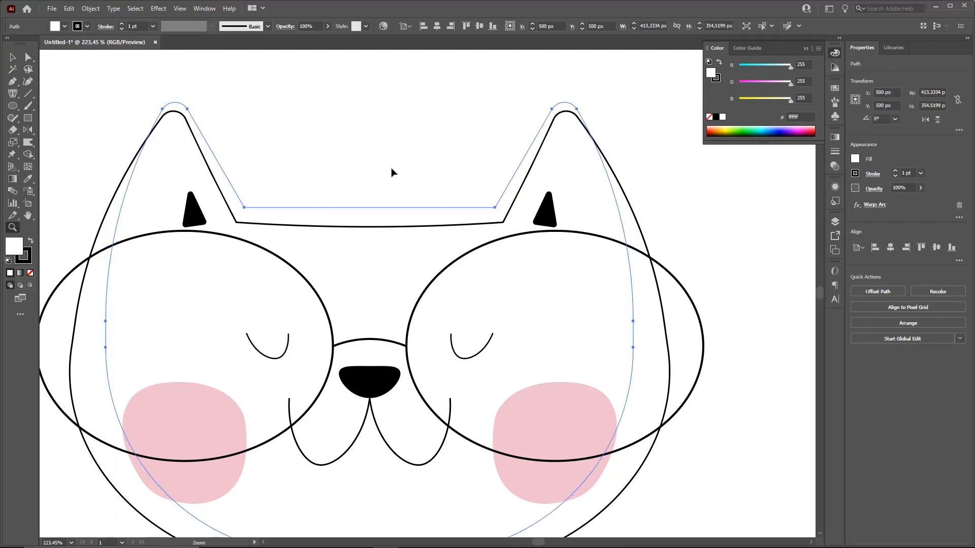
{"action": "scroll", "coordinate": [390, 170], "scroll_direction": "down", "scroll_amount": 3}
{"action": "left_click_drag", "start_coordinate": [401, 184], "coordinate": [427, 169]}
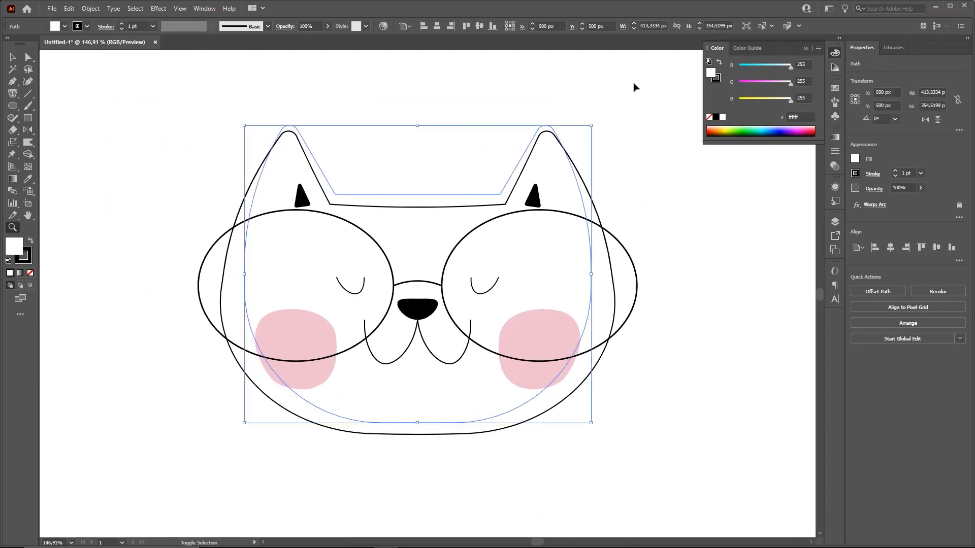
{"action": "mouse_move", "coordinate": [640, 95]}
{"action": "left_mouse_down"}
{"action": "mouse_move", "coordinate": [544, 139]}
{"action": "mouse_move", "coordinate": [595, 199]}
{"action": "mouse_move", "coordinate": [496, 438]}
{"action": "mouse_move", "coordinate": [554, 168]}
{"action": "mouse_move", "coordinate": [483, 183]}
{"action": "mouse_move", "coordinate": [261, 146]}
{"action": "mouse_move", "coordinate": [374, 187]}
{"action": "mouse_move", "coordinate": [395, 176]}
{"action": "mouse_move", "coordinate": [104, 26]}
{"action": "mouse_move", "coordinate": [169, 19]}
{"action": "left_mouse_up"}
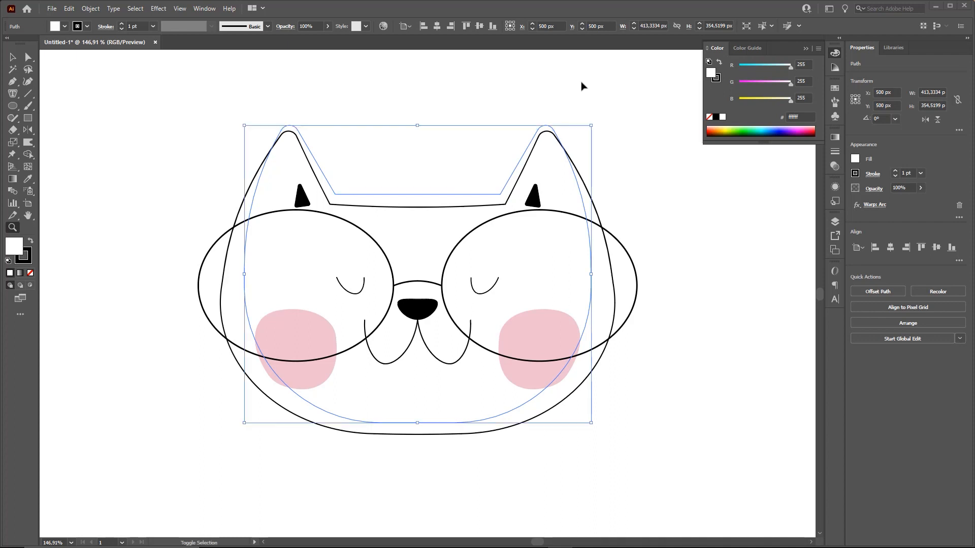
{"action": "mouse_move", "coordinate": [589, 57]}
{"action": "left_mouse_down"}
{"action": "mouse_move", "coordinate": [462, 196]}
{"action": "mouse_move", "coordinate": [326, 165]}
{"action": "left_mouse_up"}
{"action": "mouse_move", "coordinate": [303, 133]}
{"action": "left_mouse_down"}
{"action": "mouse_move", "coordinate": [502, 444]}
{"action": "mouse_move", "coordinate": [469, 437]}
{"action": "mouse_move", "coordinate": [411, 159]}
{"action": "mouse_move", "coordinate": [360, 233]}
{"action": "mouse_move", "coordinate": [544, 244]}
{"action": "mouse_move", "coordinate": [620, 265]}
{"action": "mouse_move", "coordinate": [551, 157]}
{"action": "mouse_move", "coordinate": [546, 424]}
{"action": "left_mouse_up"}
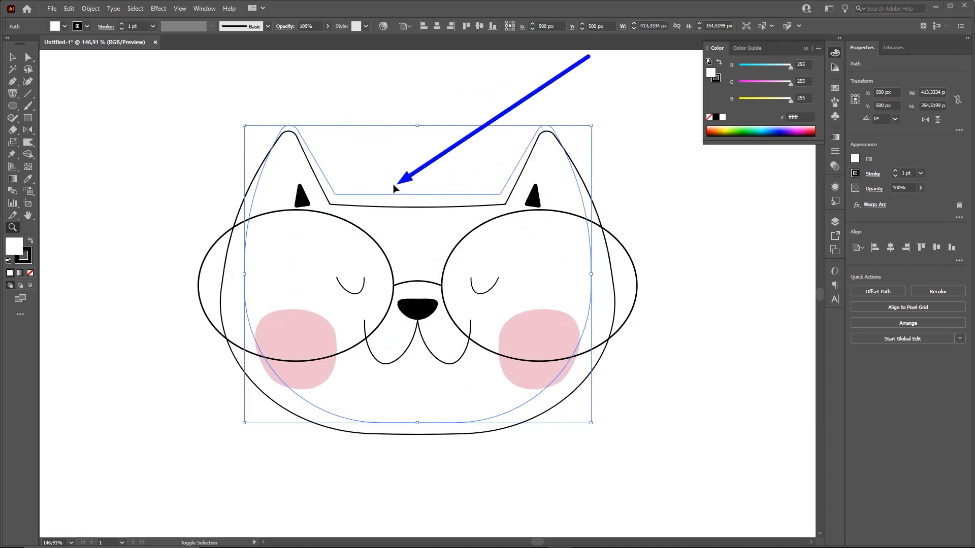
{"action": "mouse_move", "coordinate": [411, 184]}
{"action": "left_mouse_down"}
{"action": "mouse_move", "coordinate": [413, 175]}
{"action": "mouse_move", "coordinate": [289, 122]}
{"action": "left_mouse_up"}
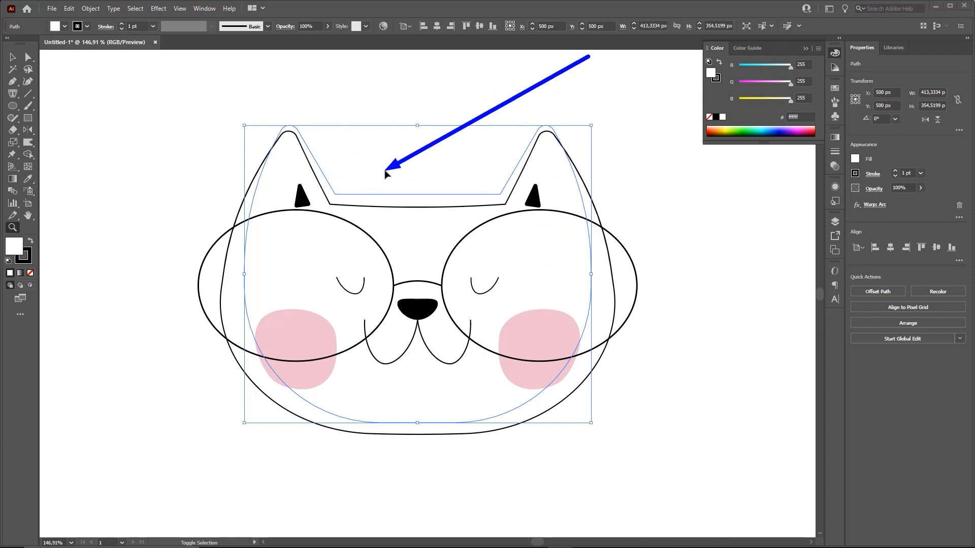
Try expanding the head outline's appearance and bending its top edge upward between the ears with the Curvature tool
{"action": "left_click", "coordinate": [90, 9]}
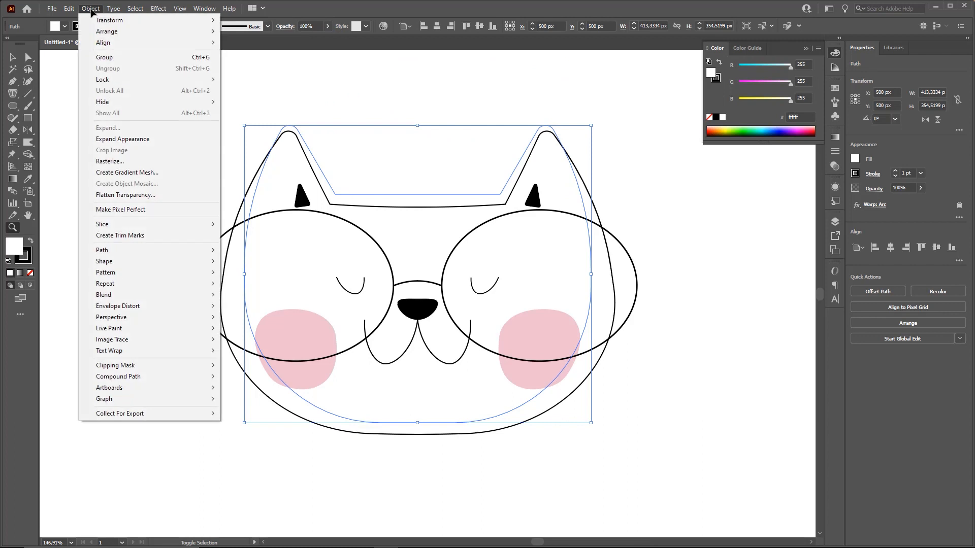
{"action": "left_click", "coordinate": [123, 142]}
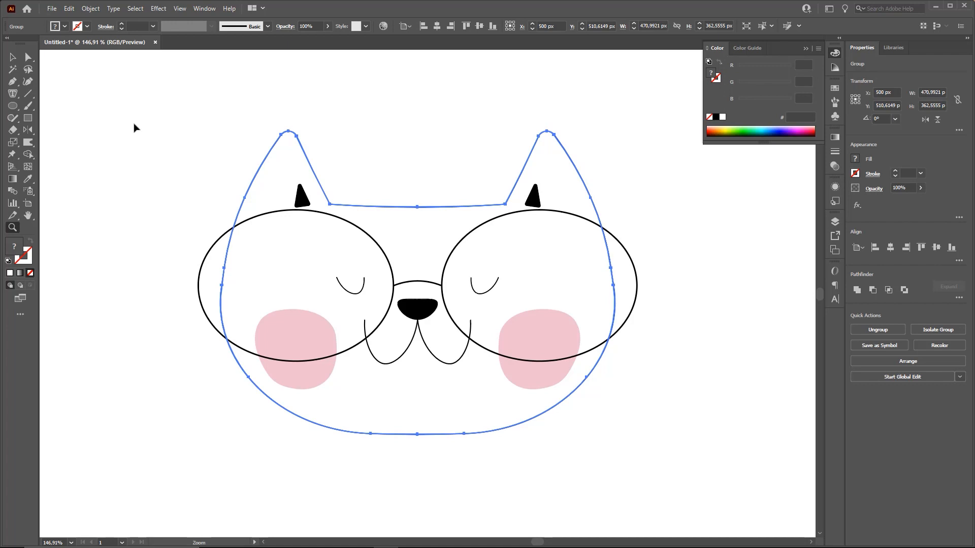
{"action": "left_click", "coordinate": [28, 81]}
{"action": "left_click", "coordinate": [416, 208]}
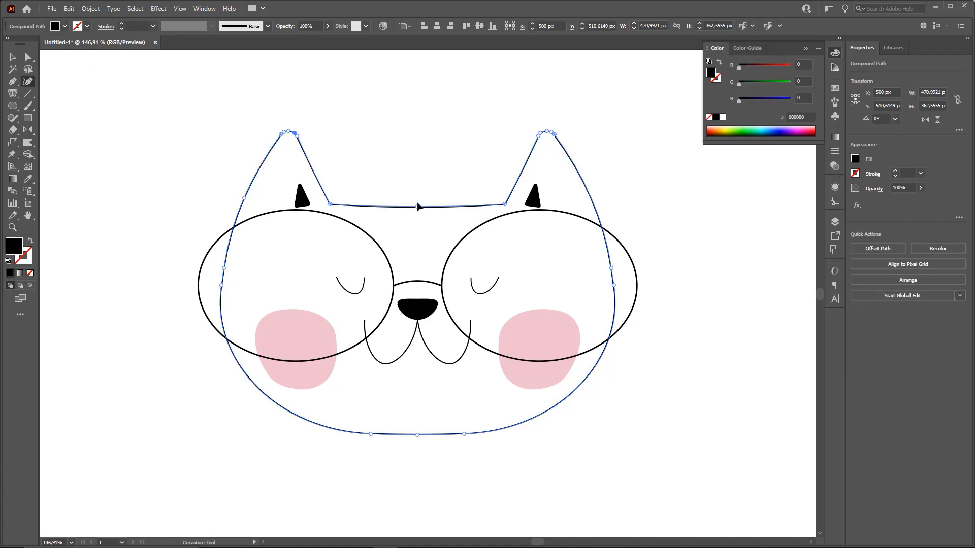
{"action": "left_click_drag", "start_coordinate": [417, 206], "coordinate": [416, 189]}
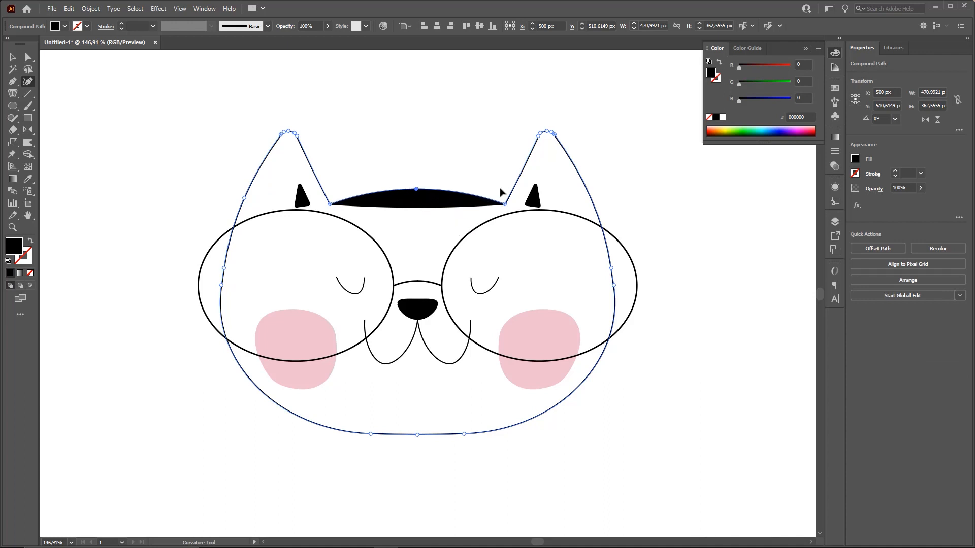
Undo the bend of the head's top edge and the expansion of its appearance
{"action": "key", "text": "ctrl+z"}
{"action": "key", "text": "ctrl+z"}
{"action": "key", "text": "v"}
{"action": "key", "text": "ctrl+z"}
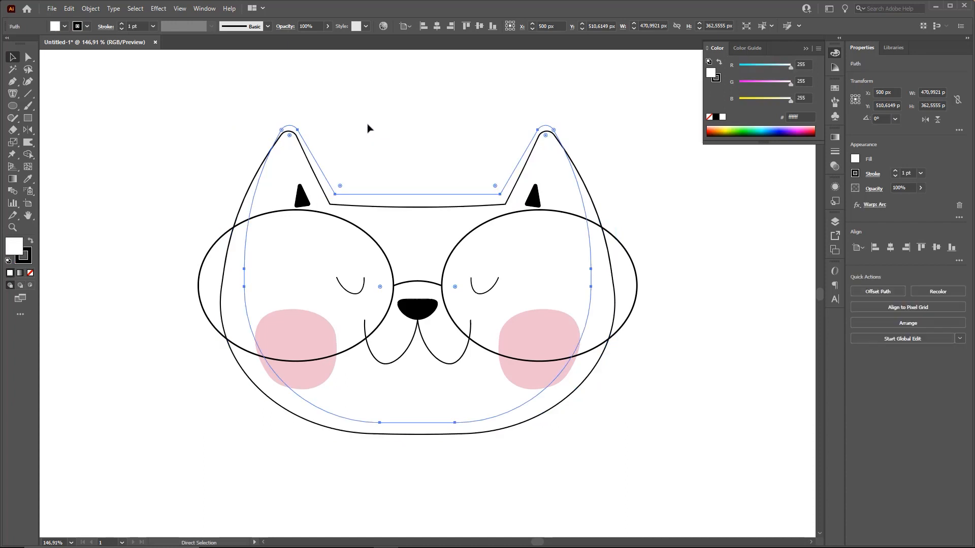
Bend the middle of the head's top edge slightly upward between the ears with the Curvature tool
{"action": "left_click", "coordinate": [91, 10]}
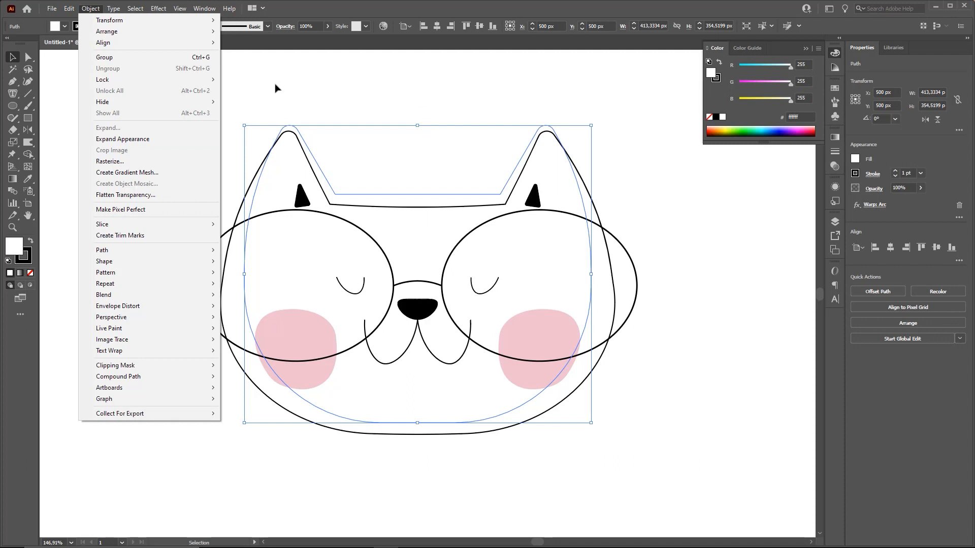
{"action": "left_click", "coordinate": [49, 91]}
{"action": "key", "text": "shift+grave"}
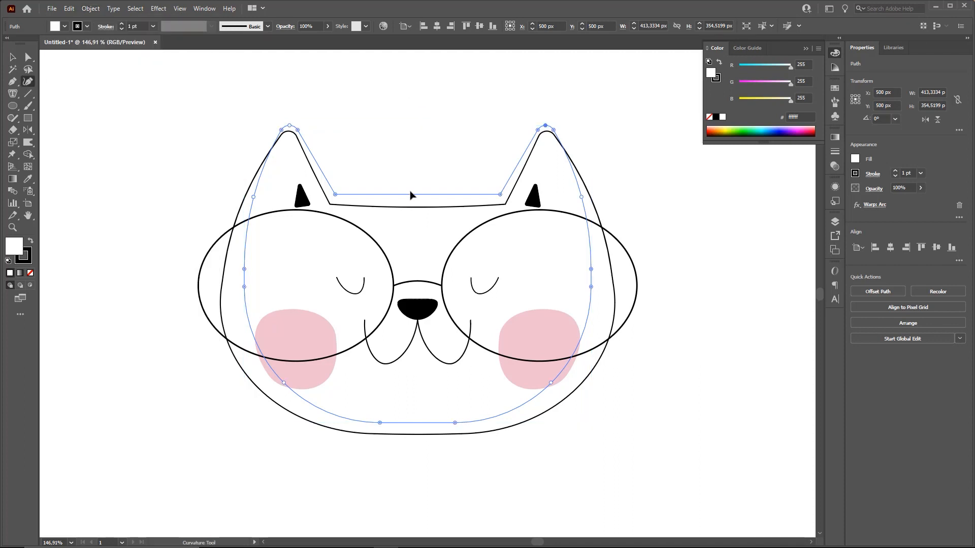
{"action": "left_click_drag", "start_coordinate": [414, 194], "coordinate": [418, 186]}
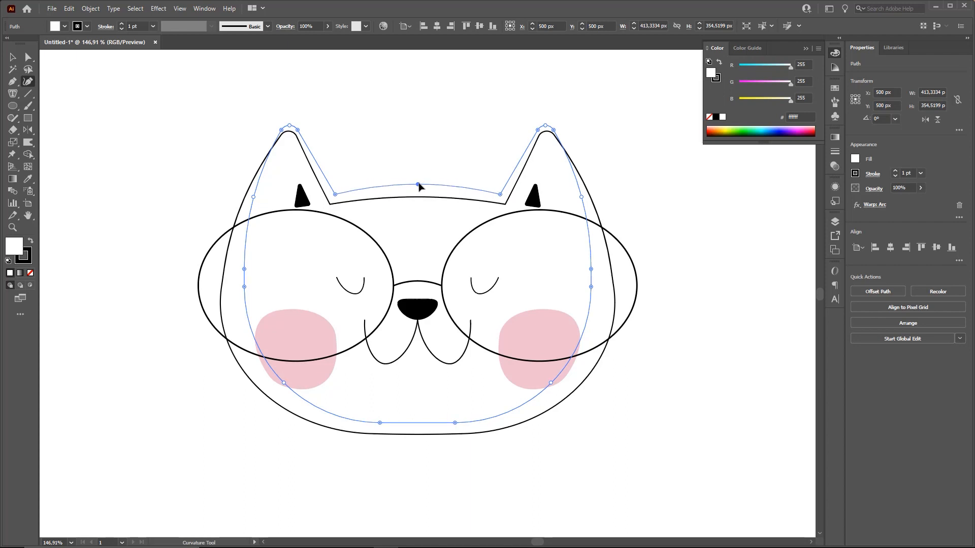
{"action": "key", "text": "v"}
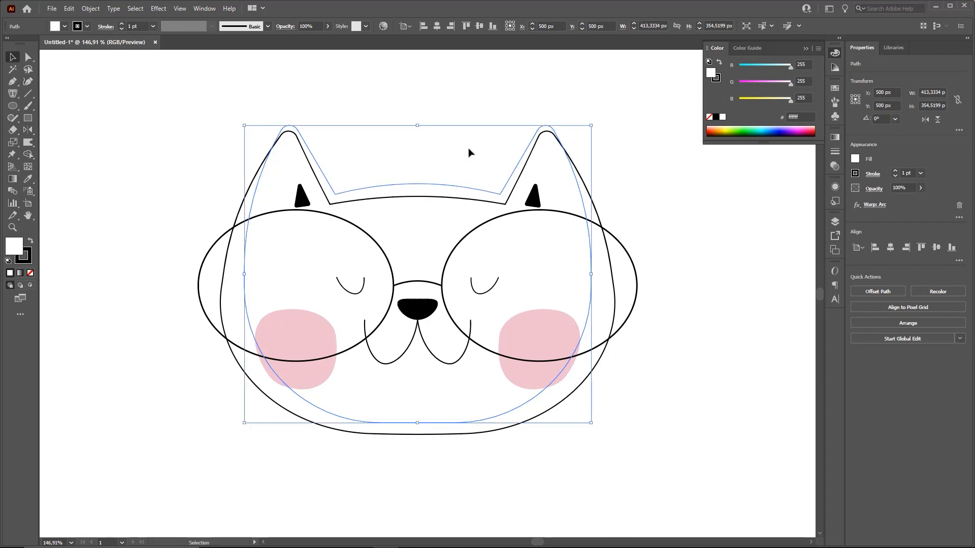
Expand the appearance of the warped head outline and deselect it
{"action": "left_click", "coordinate": [91, 8]}
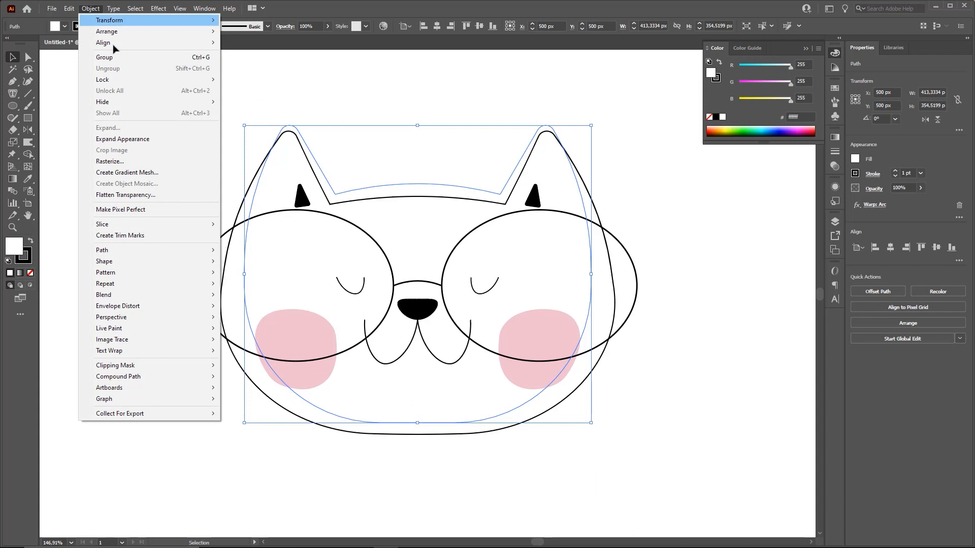
{"action": "left_click", "coordinate": [149, 138]}
{"action": "scroll", "coordinate": [428, 157], "scroll_direction": "down", "scroll_amount": 3}
{"action": "left_click_drag", "start_coordinate": [435, 114], "coordinate": [414, 188]}
{"action": "left_click", "coordinate": [483, 182]}
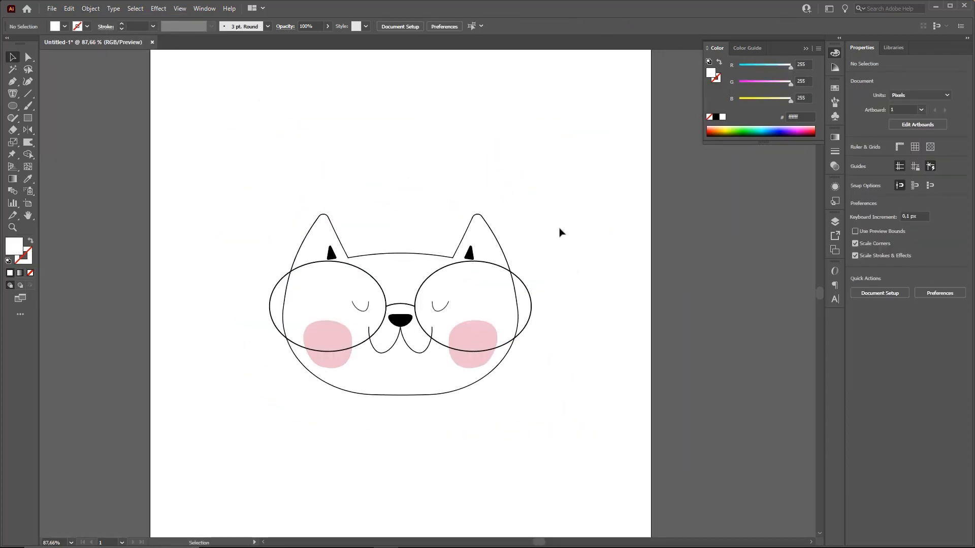
Select all parts of the cat face and group them
{"action": "scroll", "coordinate": [573, 242], "scroll_direction": "down", "scroll_amount": 2}
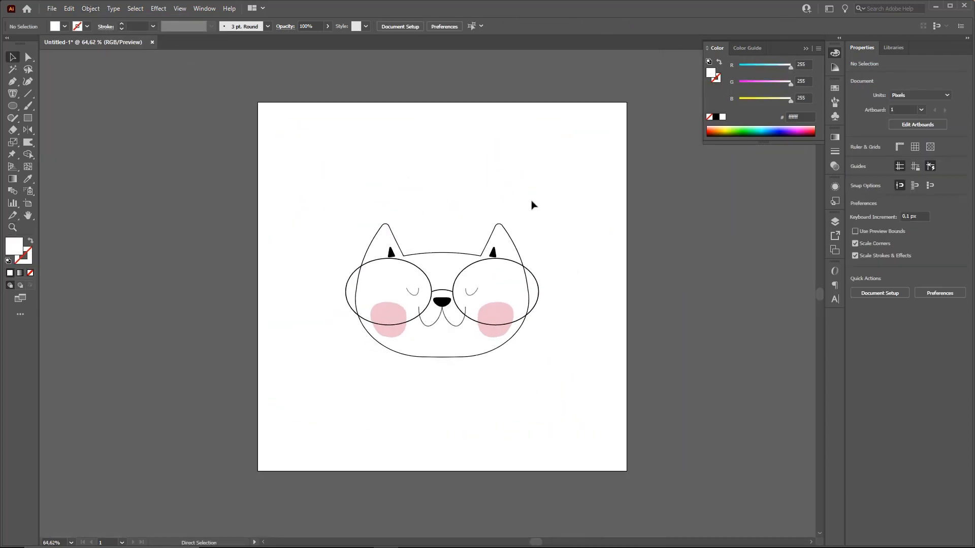
{"action": "scroll", "coordinate": [488, 264], "scroll_direction": "up", "scroll_amount": 2}
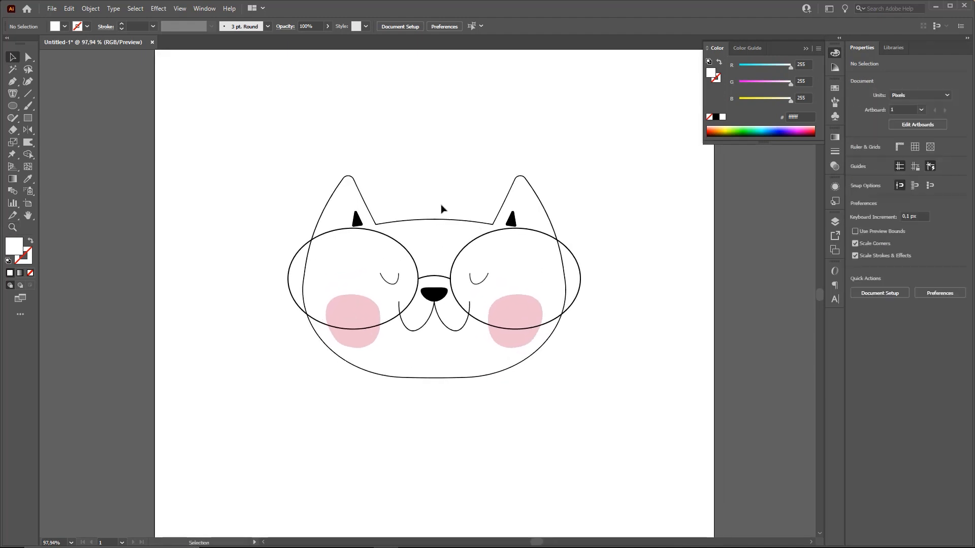
{"action": "left_click", "coordinate": [442, 220]}
{"action": "key", "text": "a"}
{"action": "key", "text": "ctrl+a"}
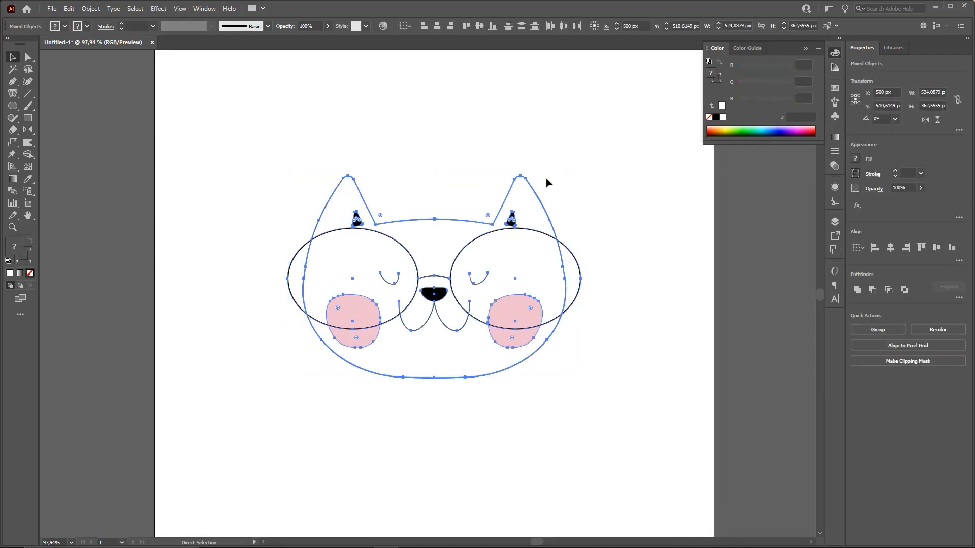
{"action": "key", "text": "v"}
{"action": "key", "text": "ctrl+1"}
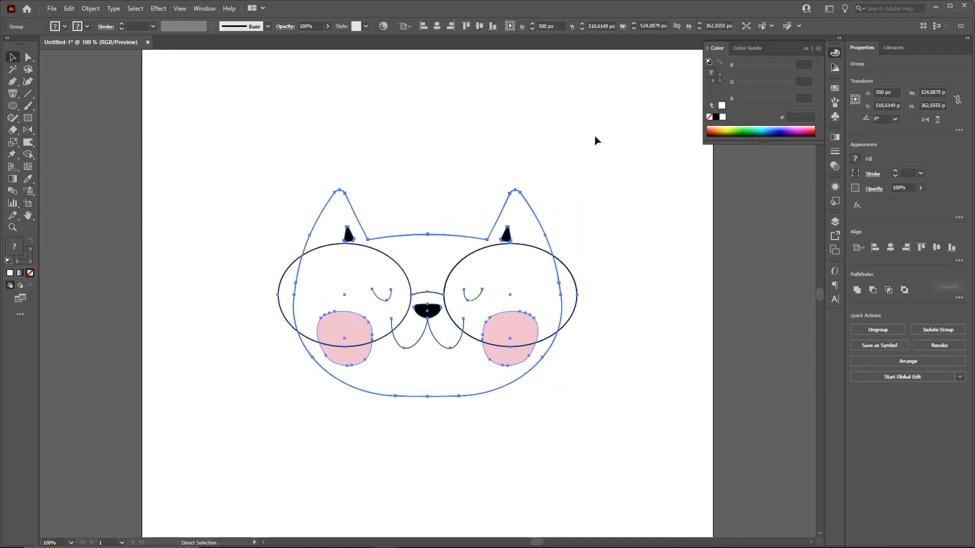
Enlarge the grouped cat face to about 762 by 646 px, centre it on the artboard and deselect it
{"action": "key", "text": "ctrl+equal"}
{"action": "key", "text": "ctrl+minus"}
{"action": "key", "text": "ctrl+minus"}
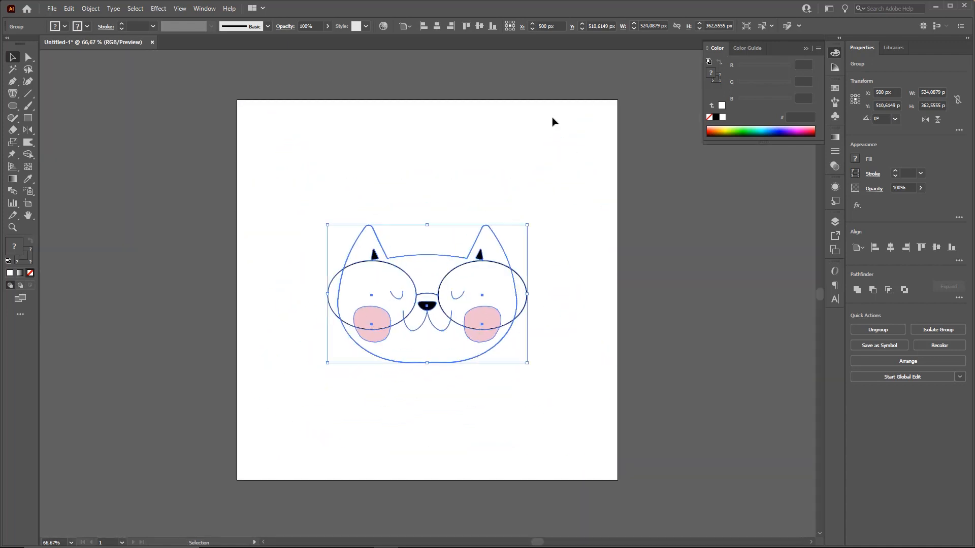
{"action": "left_click_drag", "start_coordinate": [527, 225], "coordinate": [573, 172]}
{"action": "left_click_drag", "start_coordinate": [480, 231], "coordinate": [483, 227]}
{"action": "key", "text": "ctrl"}
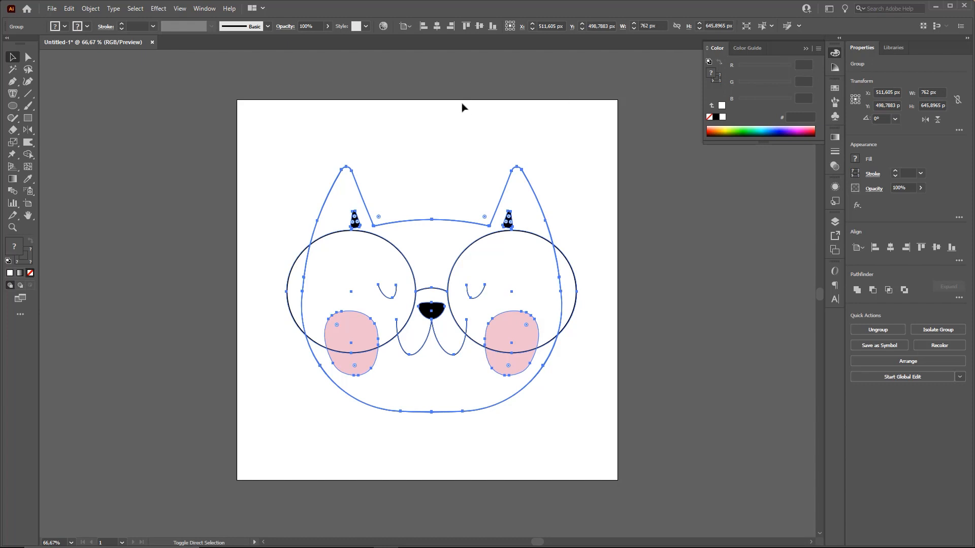
{"action": "left_click", "coordinate": [437, 26]}
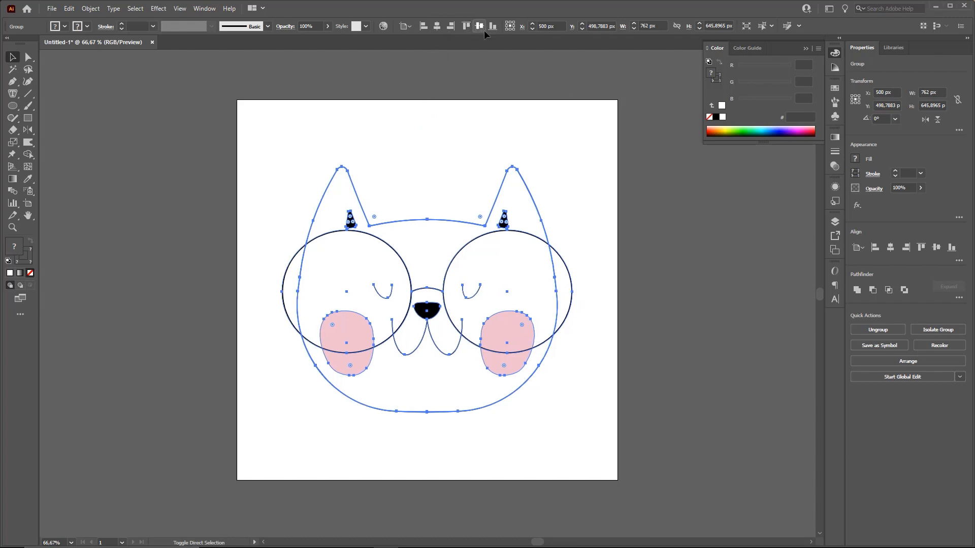
{"action": "left_click", "coordinate": [610, 130]}
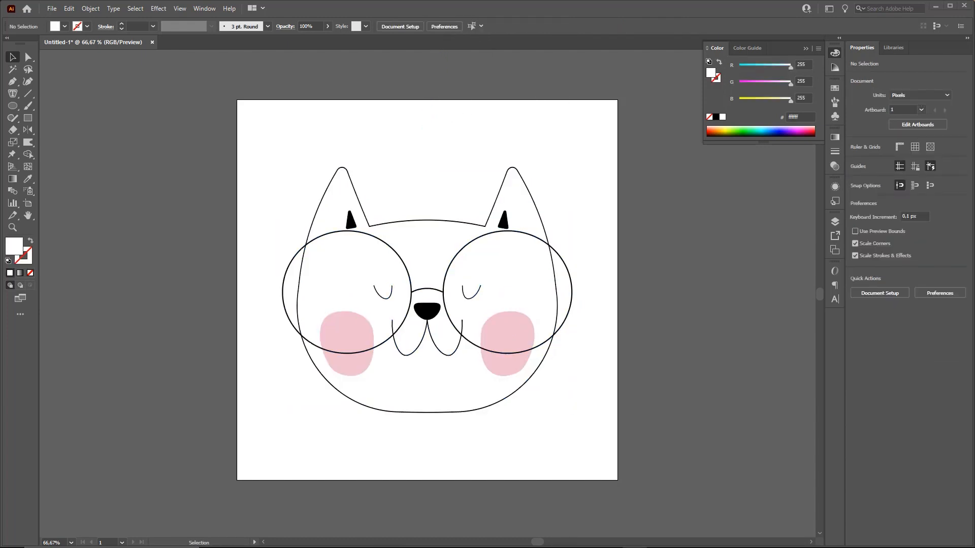
{"action": "left_click", "coordinate": [51, 8]}
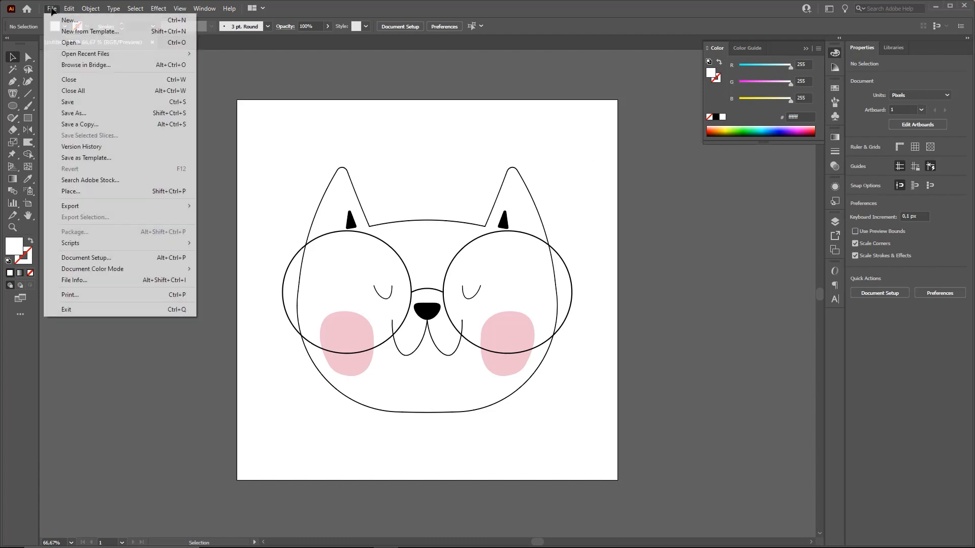
{"action": "mouse_move", "coordinate": [70, 9]}
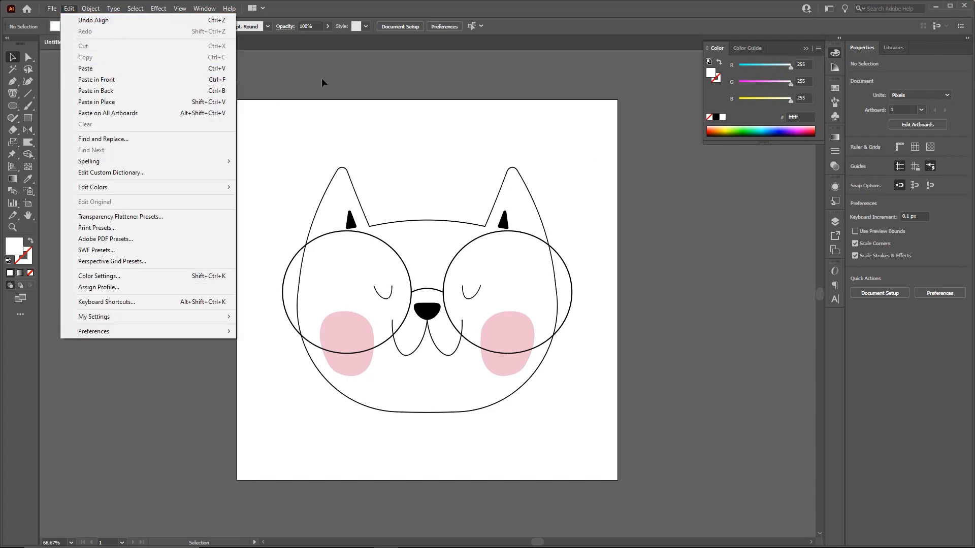
{"action": "mouse_move", "coordinate": [52, 9]}
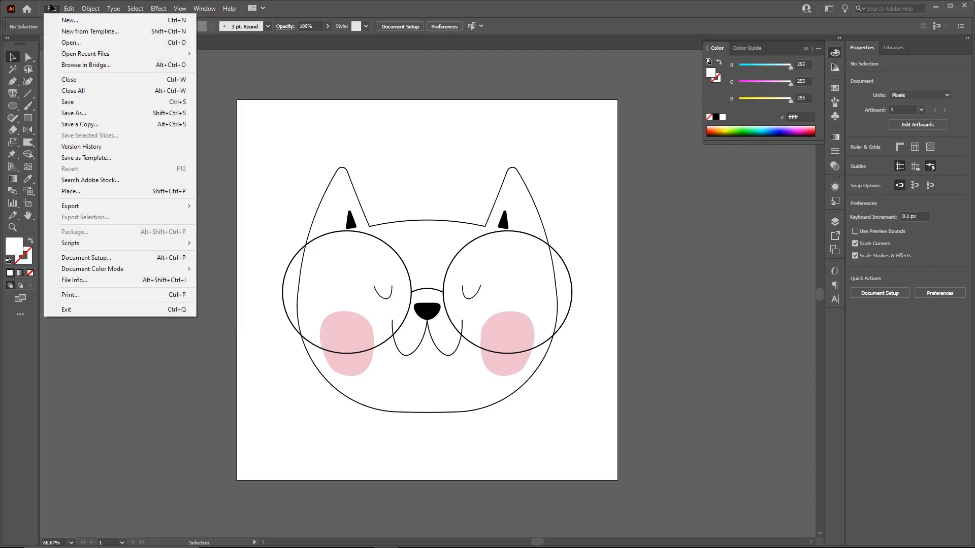
{"action": "left_click", "coordinate": [482, 143]}
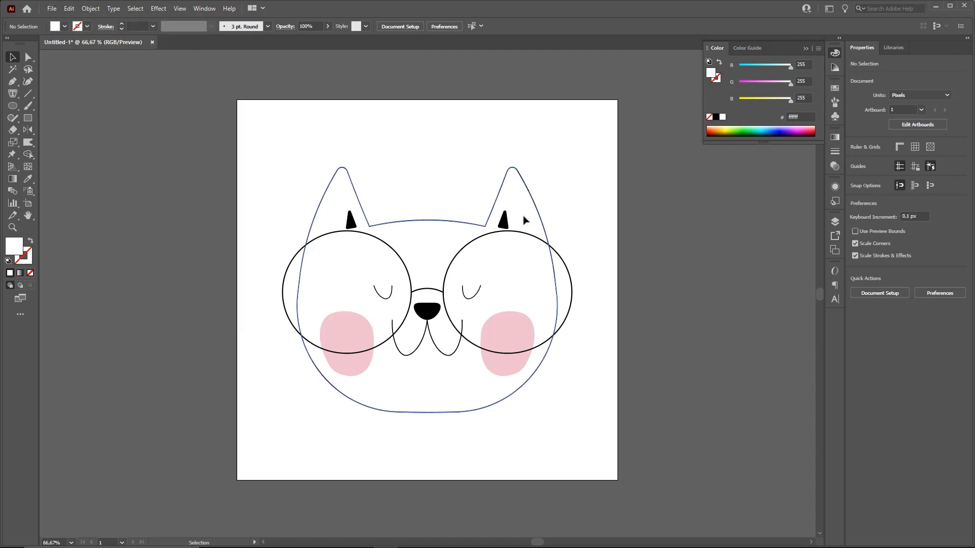
{"action": "mouse_move", "coordinate": [492, 254]}
{"action": "left_mouse_down"}
{"action": "mouse_move", "coordinate": [527, 260]}
{"action": "mouse_move", "coordinate": [489, 261]}
{"action": "left_mouse_up"}
{"action": "scroll", "coordinate": [526, 260], "scroll_direction": "down", "scroll_amount": 1}
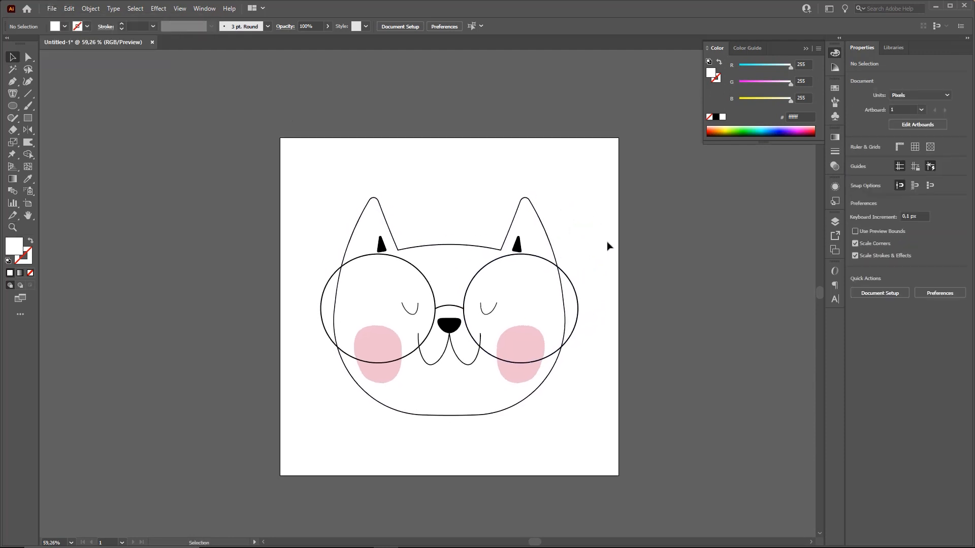